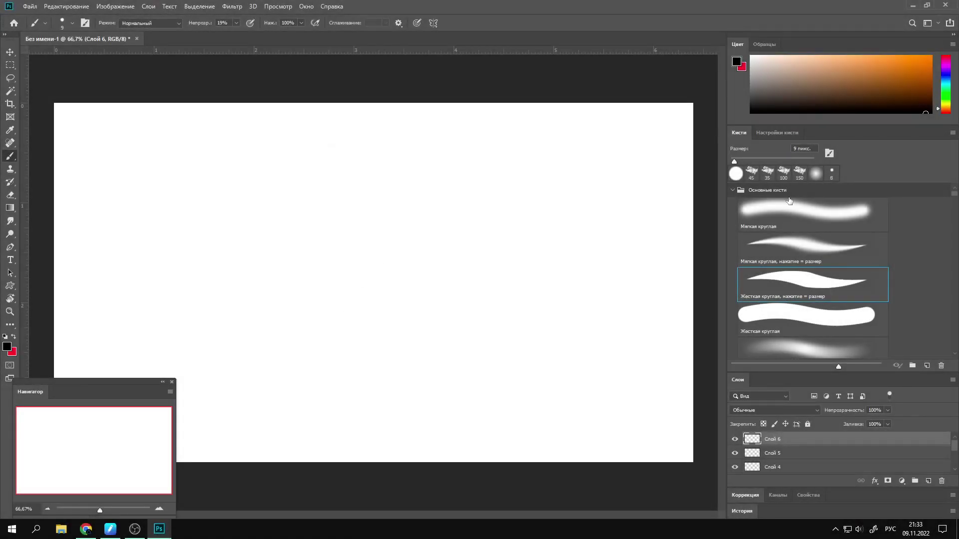
Scroll through the Brushes panel next to the blank white canvas.
mouse_move(954, 201)
mouse_down()
mouse_move(953, 242)
mouse_move(953, 231)
mouse_up()
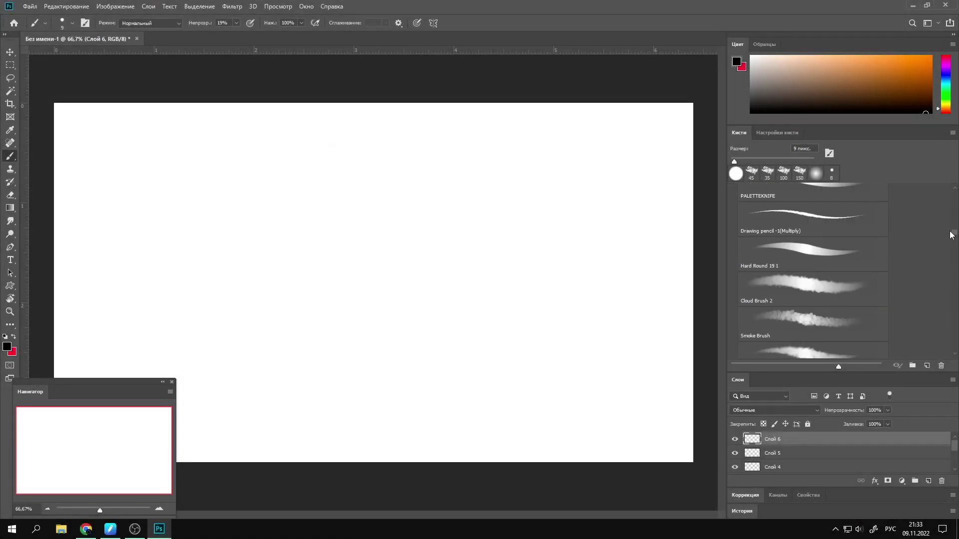
With the PALETTEKNIFE brush, sketch faint eyes with darker corners, eyebrows and eye circles.
click(810, 252)
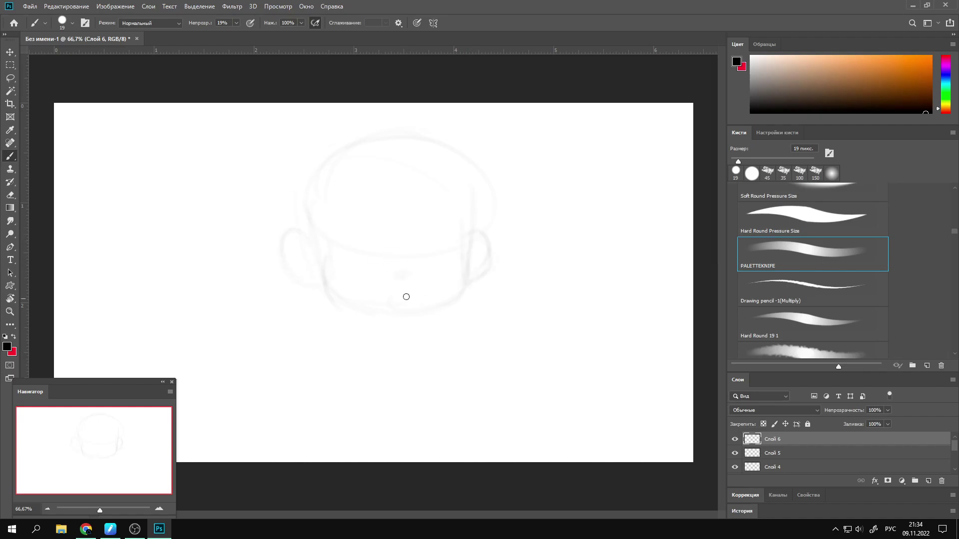
drag(383, 245, 337, 247)
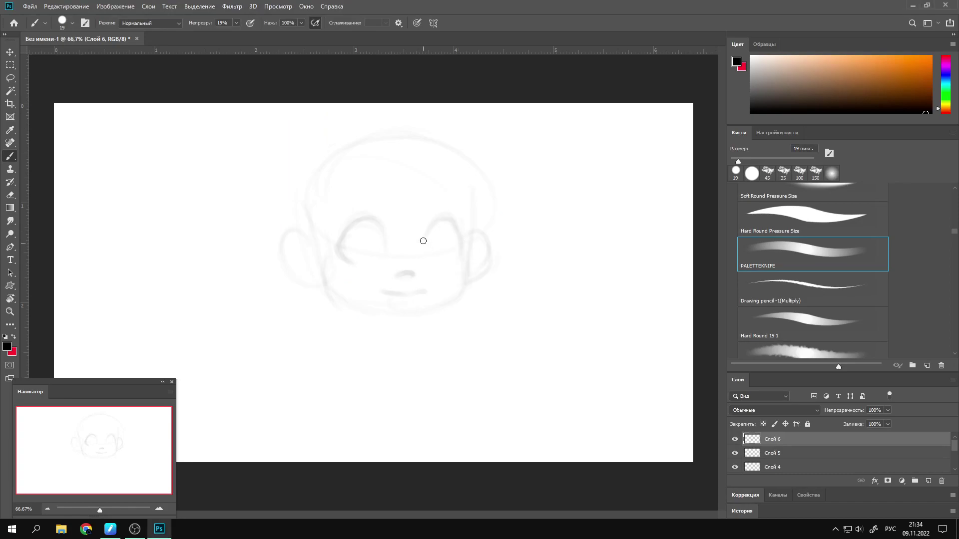
drag(456, 249, 477, 241)
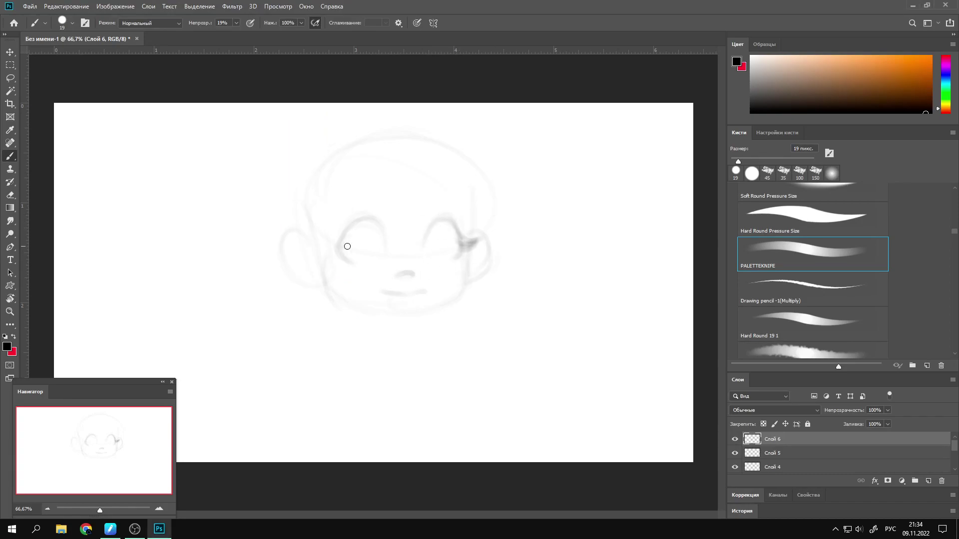
mouse_move(350, 247)
mouse_down()
mouse_move(323, 245)
mouse_move(359, 219)
mouse_up()
drag(429, 193, 452, 194)
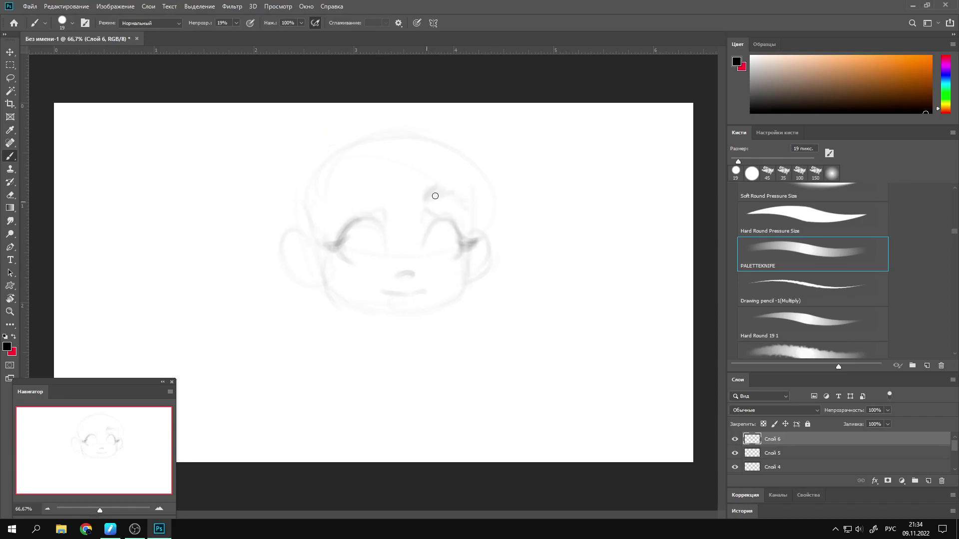
drag(383, 189, 325, 210)
drag(362, 230, 356, 262)
mouse_move(430, 224)
mouse_down()
mouse_move(452, 256)
mouse_move(462, 299)
mouse_up()
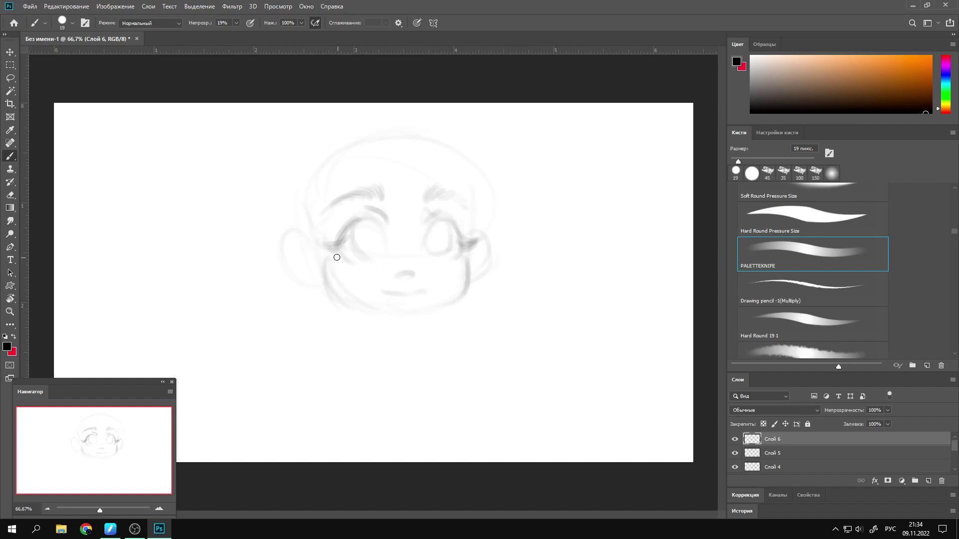
Sketch the cheek outline, the left and right head contours, and the bangs.
drag(320, 229, 286, 265)
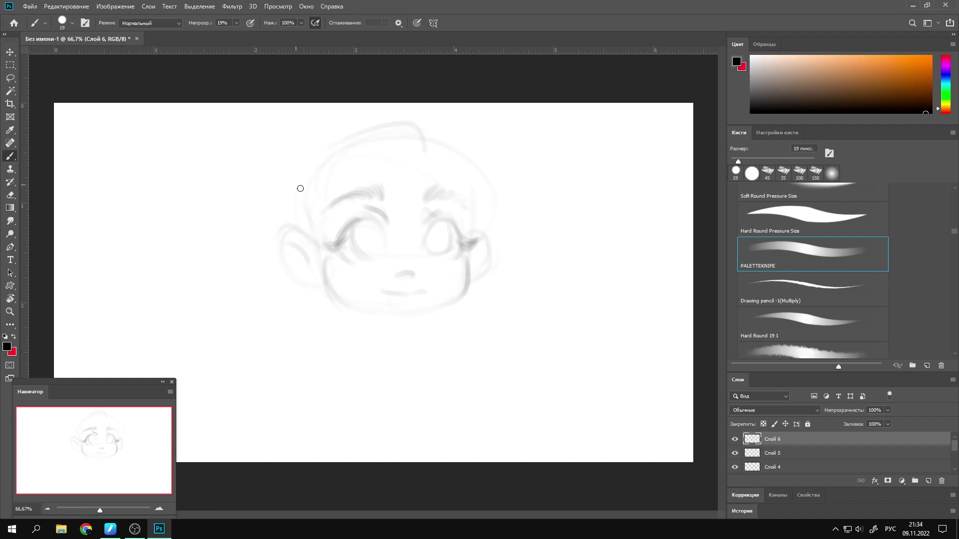
mouse_move(342, 148)
mouse_down()
mouse_move(307, 232)
mouse_move(327, 325)
mouse_up()
drag(422, 134, 306, 260)
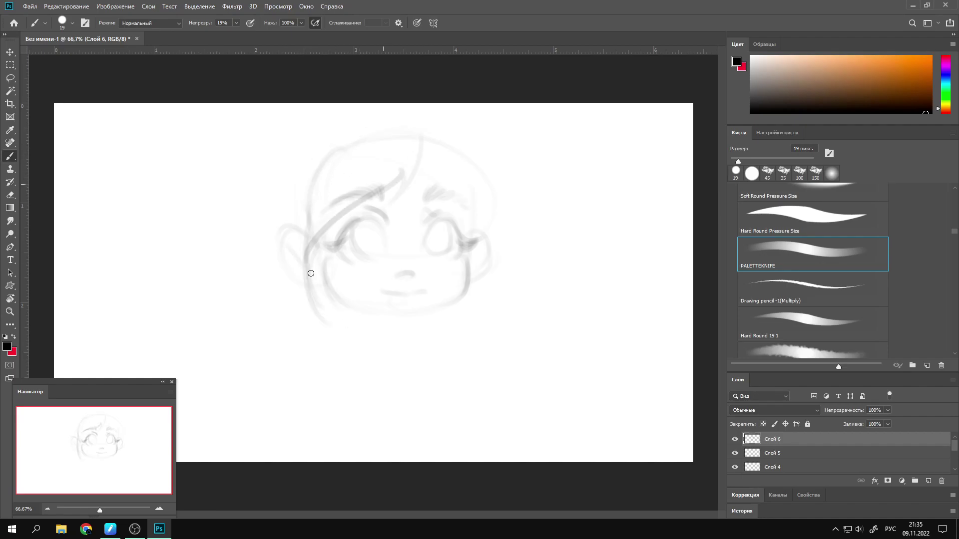
mouse_move(329, 165)
mouse_down()
mouse_move(427, 132)
mouse_move(482, 220)
mouse_up()
drag(430, 132, 482, 257)
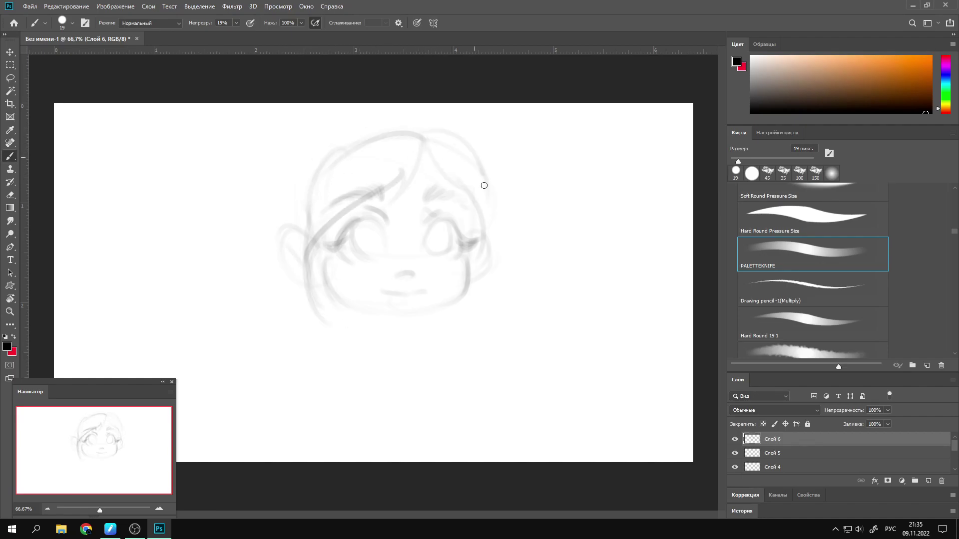
Try a Free Transform on the head sketch and add more hair strands on top.
click(67, 6)
click(100, 225)
key(Return)
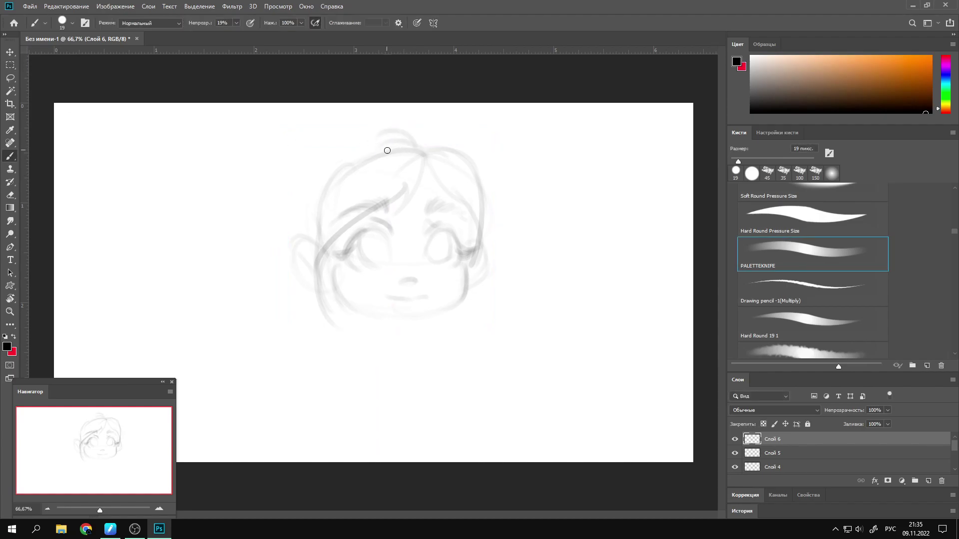
drag(388, 151, 300, 240)
drag(419, 152, 460, 132)
click(66, 6)
Apply the head sketch scaled to about 89%, then sketch the candy bun and bow loops.
click(100, 221)
drag(442, 190, 446, 212)
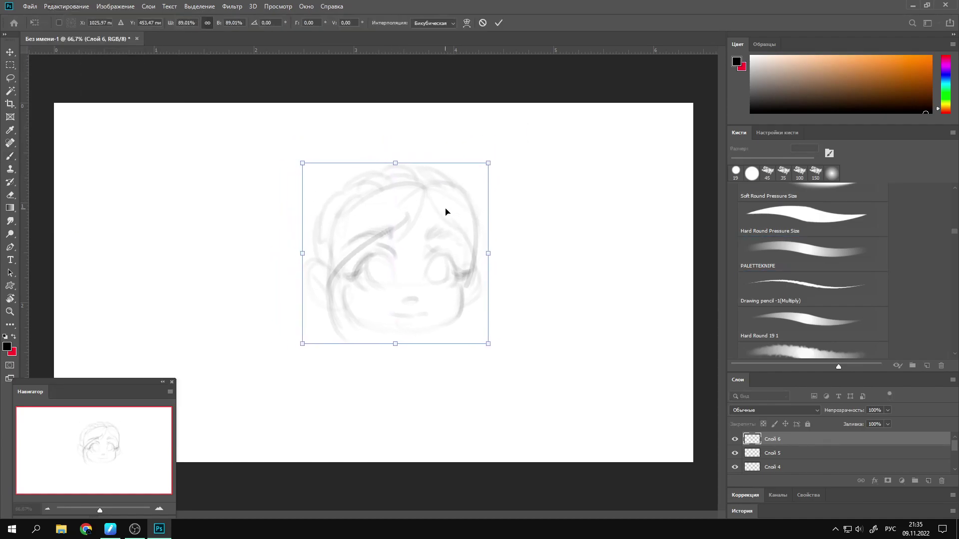
key(Return)
mouse_move(410, 165)
mouse_down()
mouse_move(372, 157)
mouse_move(345, 175)
mouse_up()
mouse_move(400, 148)
mouse_down()
mouse_move(422, 146)
mouse_move(325, 163)
mouse_move(381, 154)
mouse_up()
mouse_move(404, 116)
mouse_down()
mouse_move(300, 145)
mouse_move(285, 210)
mouse_up()
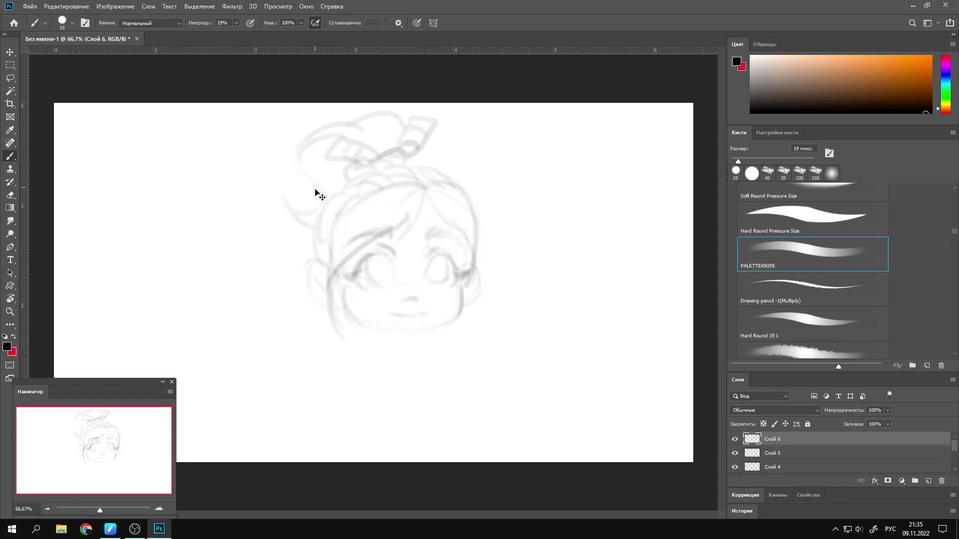
Redraw the left hair arc and sketch darker brows, lashes and the right eye outline.
key(ctrl+z)
key(ctrl+z)
drag(339, 160, 310, 210)
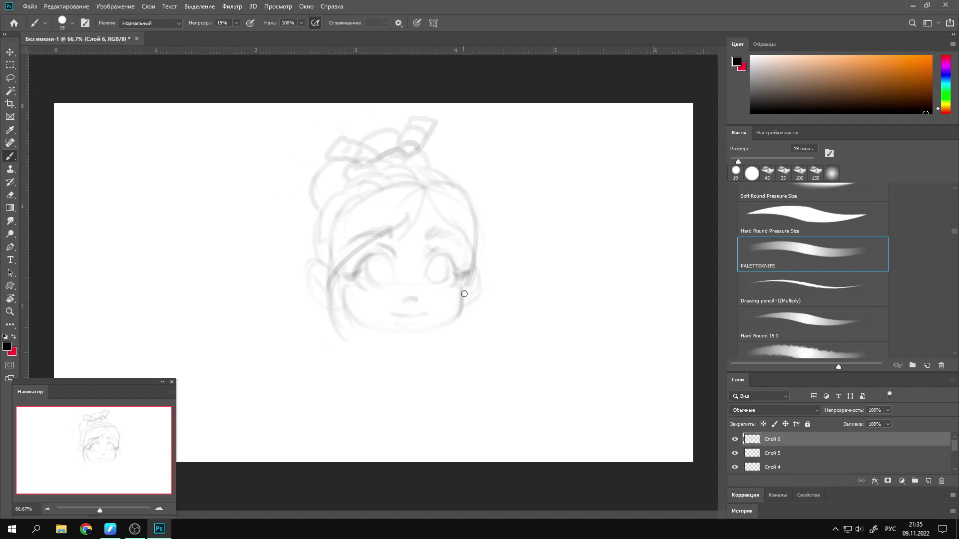
mouse_move(422, 248)
mouse_down()
mouse_move(445, 231)
mouse_move(469, 238)
mouse_up()
drag(389, 222, 395, 241)
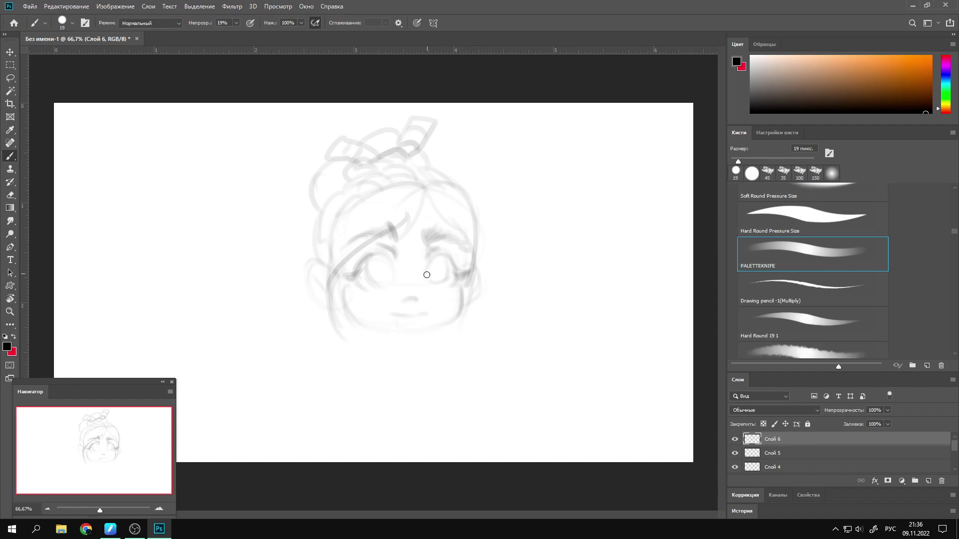
drag(426, 274, 453, 267)
key(comma)
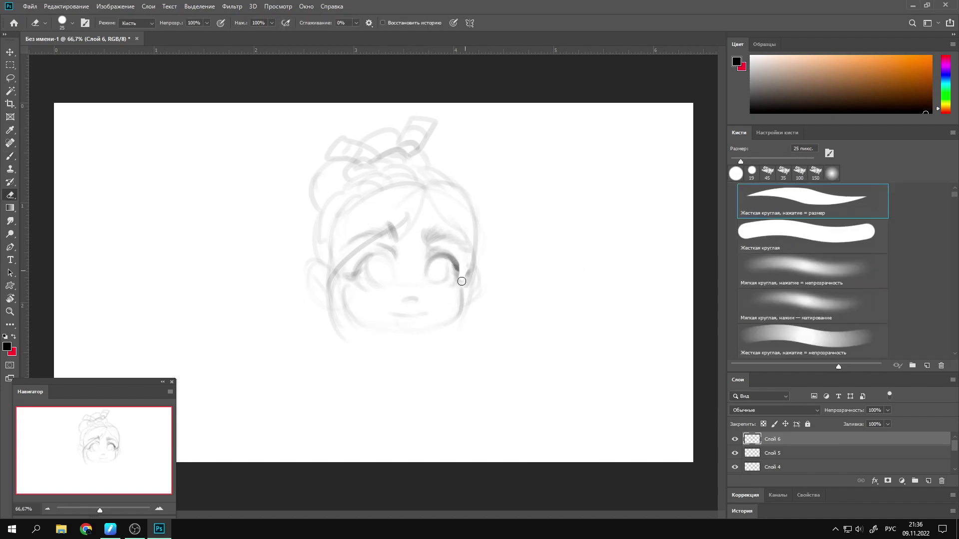
key(period)
drag(353, 252, 345, 265)
mouse_move(425, 243)
mouse_down()
mouse_move(458, 232)
mouse_move(378, 227)
mouse_up()
drag(392, 234, 339, 240)
With an 8 px brush, sketch the chin, neck, collar, hoodie's left side and lanyard lines.
key(bracketleft)
key(bracketleft)
key(bracketleft)
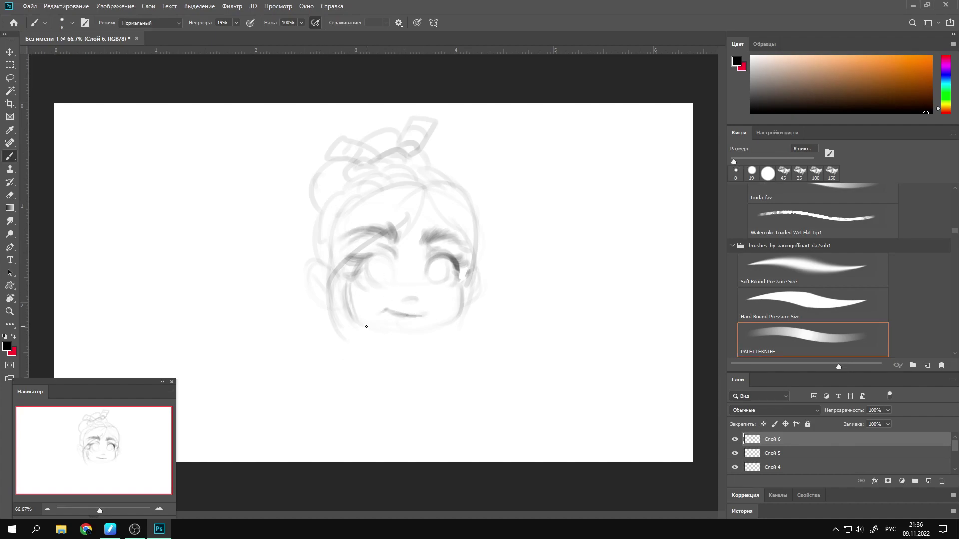
drag(459, 281, 375, 357)
drag(420, 357, 448, 347)
drag(352, 368, 324, 457)
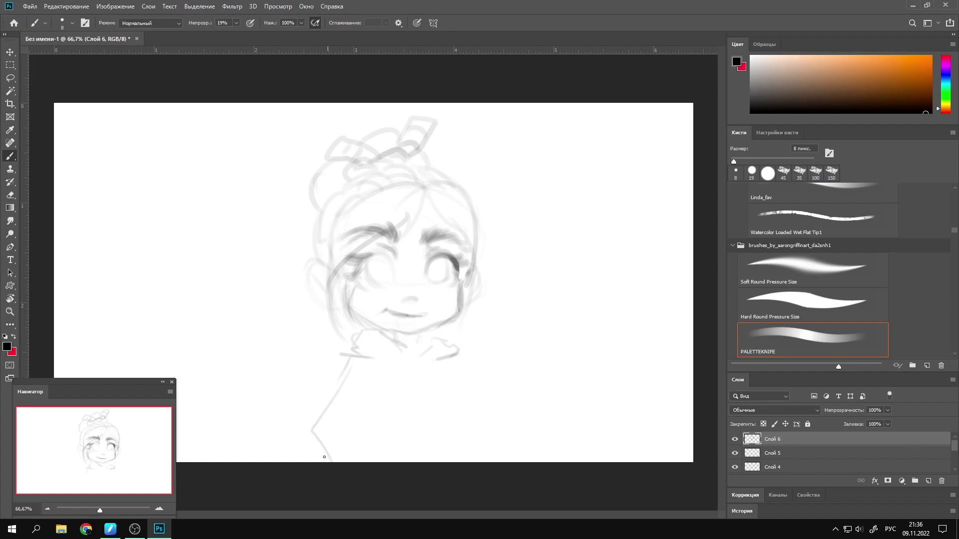
drag(380, 337, 407, 393)
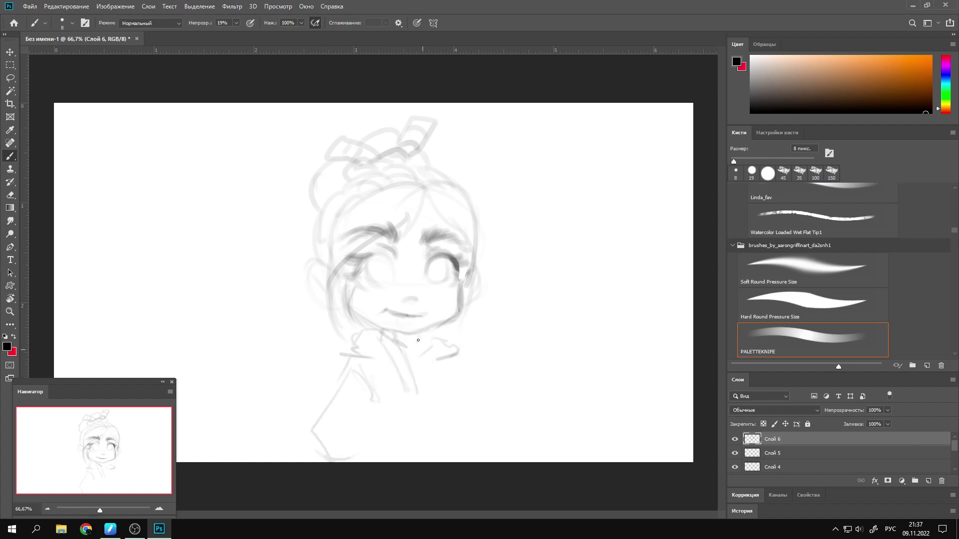
drag(425, 337, 417, 402)
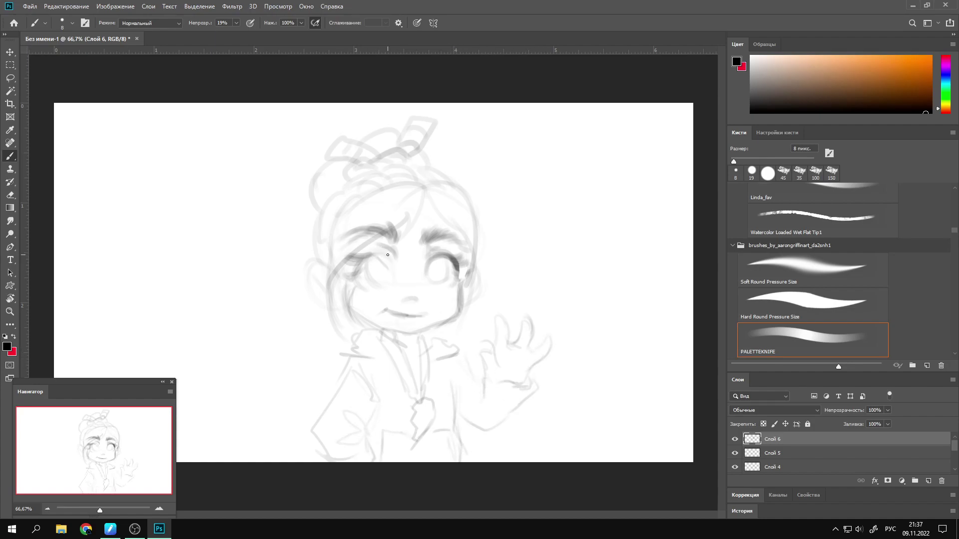
With the Hard Round Pressure Size brush, darken both upper eyelids, the left ear and the hair-jaw outline.
click(744, 317)
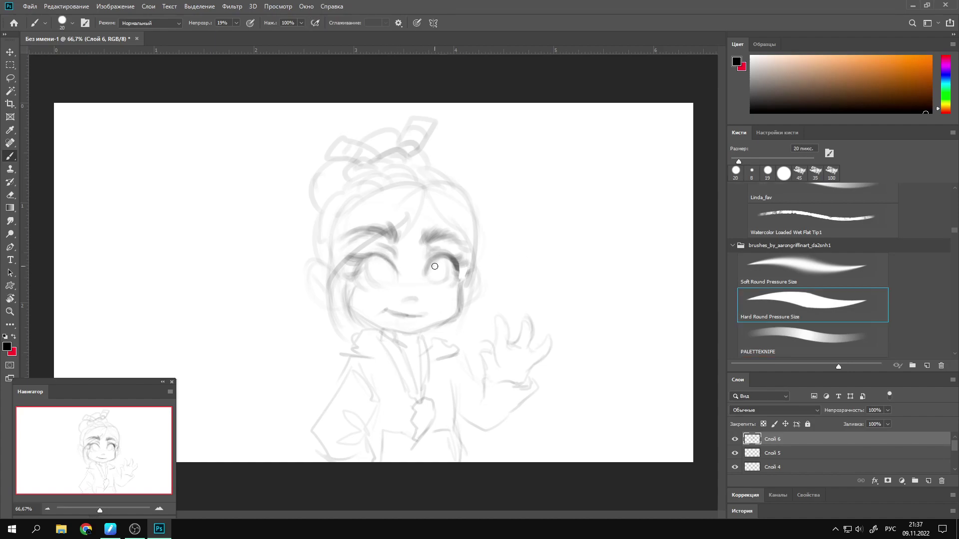
drag(425, 270, 453, 258)
drag(398, 274, 357, 261)
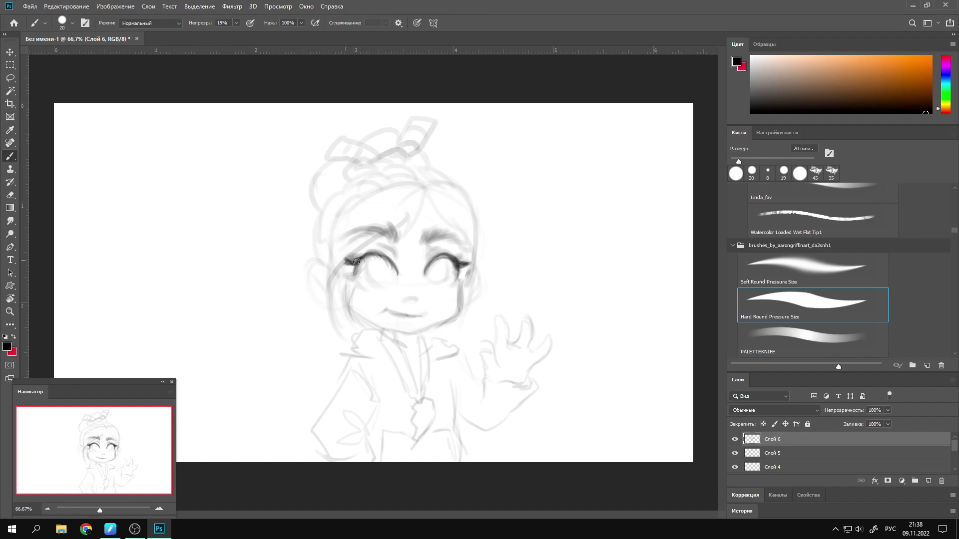
drag(326, 260, 325, 296)
drag(466, 284, 460, 327)
drag(421, 189, 469, 280)
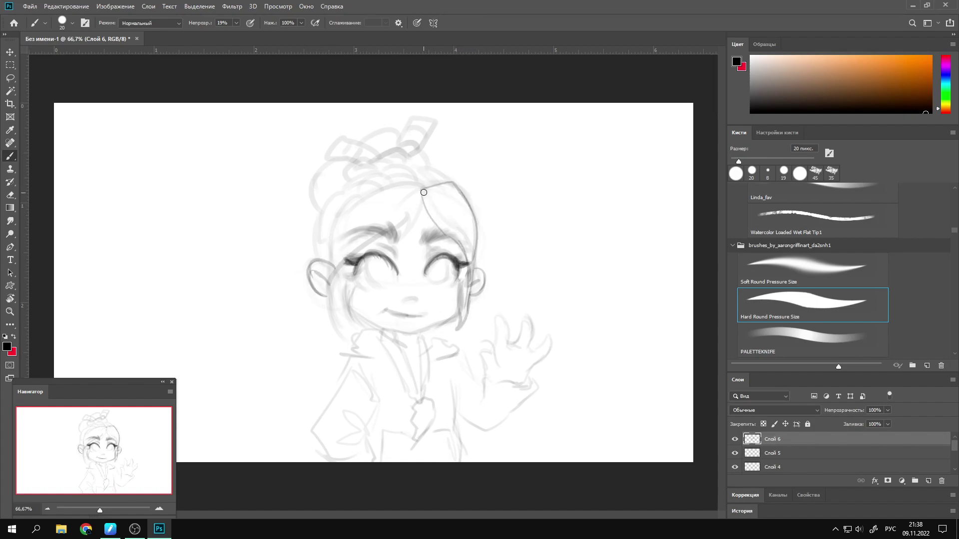
mouse_move(426, 188)
mouse_down()
mouse_move(344, 300)
mouse_move(427, 175)
mouse_up()
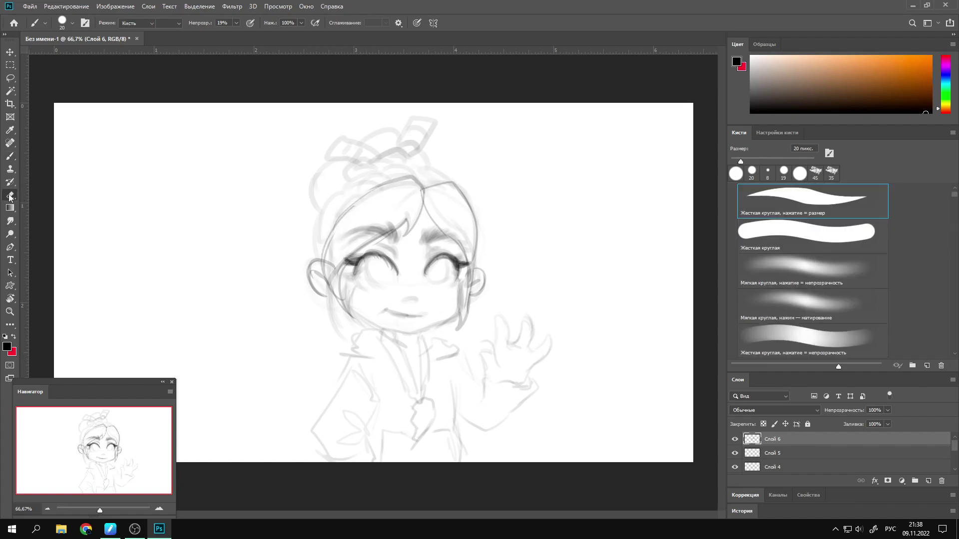
mouse_move(420, 311)
mouse_down()
mouse_move(355, 286)
mouse_move(460, 311)
mouse_move(420, 319)
mouse_up()
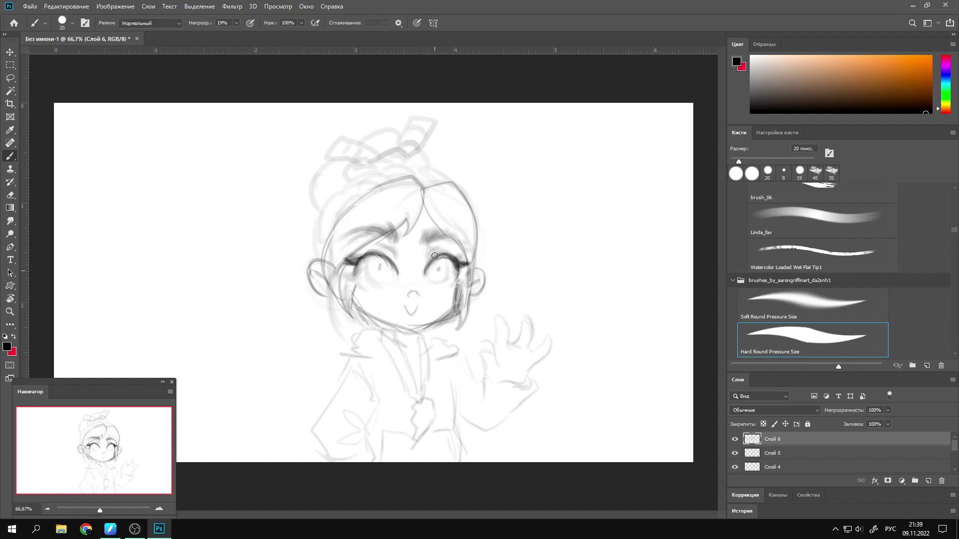
Draw, then erase, a left-eye iris curve and add a bold jawline from the right cheek.
drag(370, 261, 382, 282)
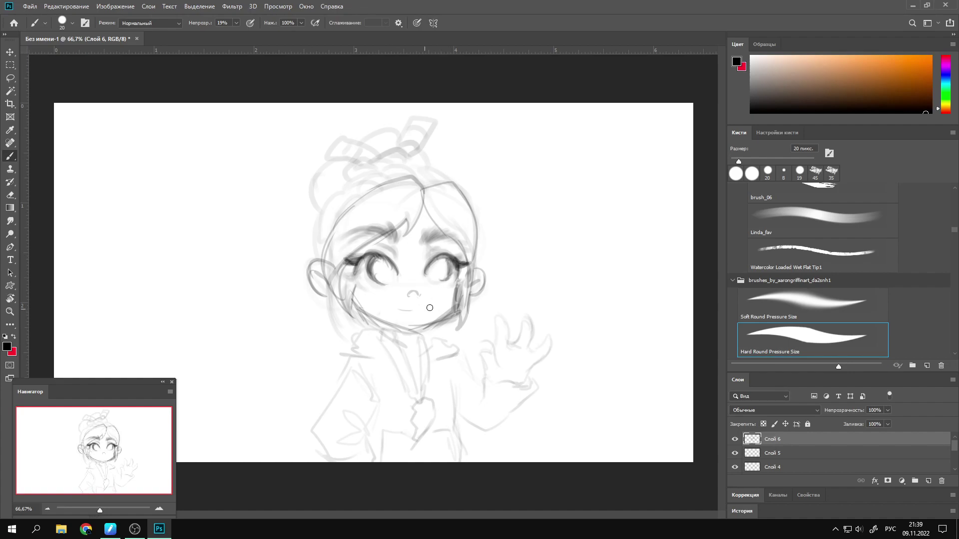
key(e)
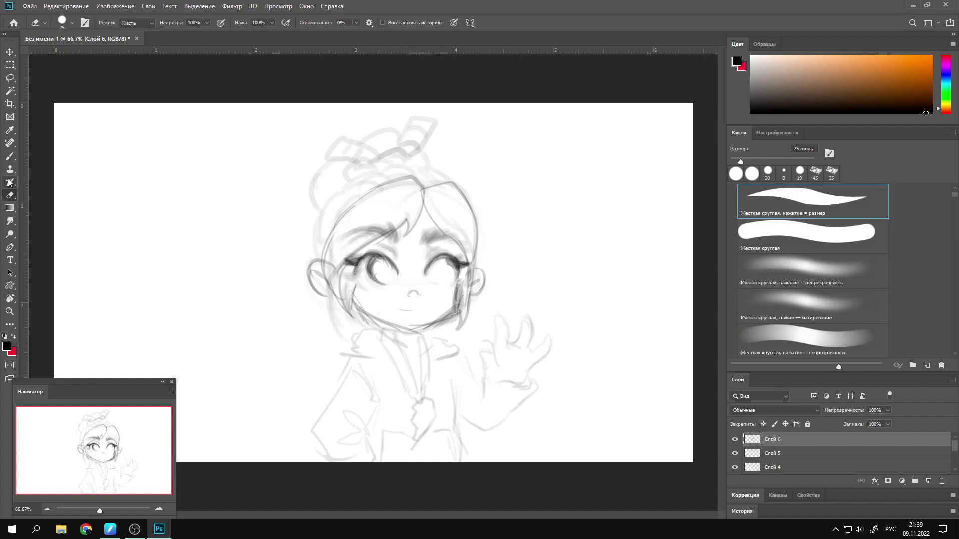
key(b)
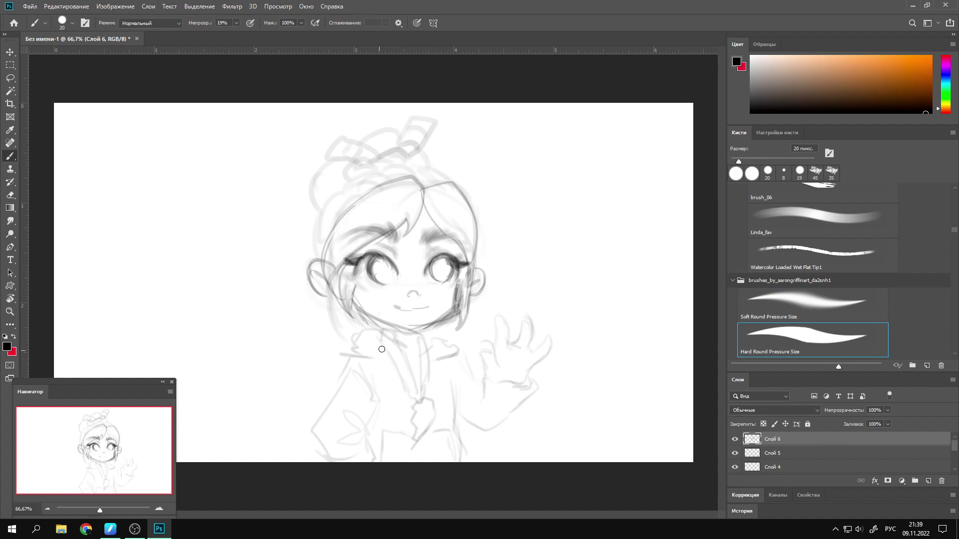
key(e)
drag(369, 264, 385, 281)
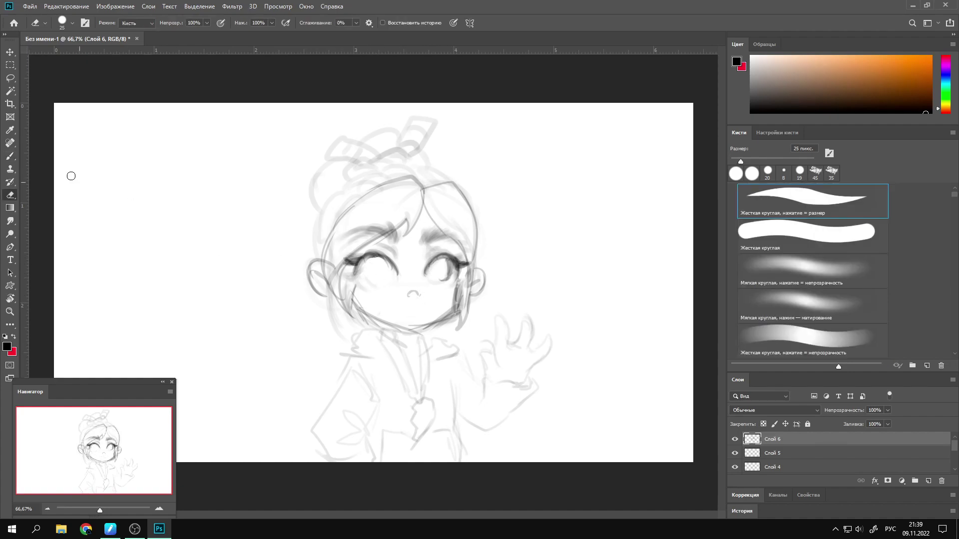
key(b)
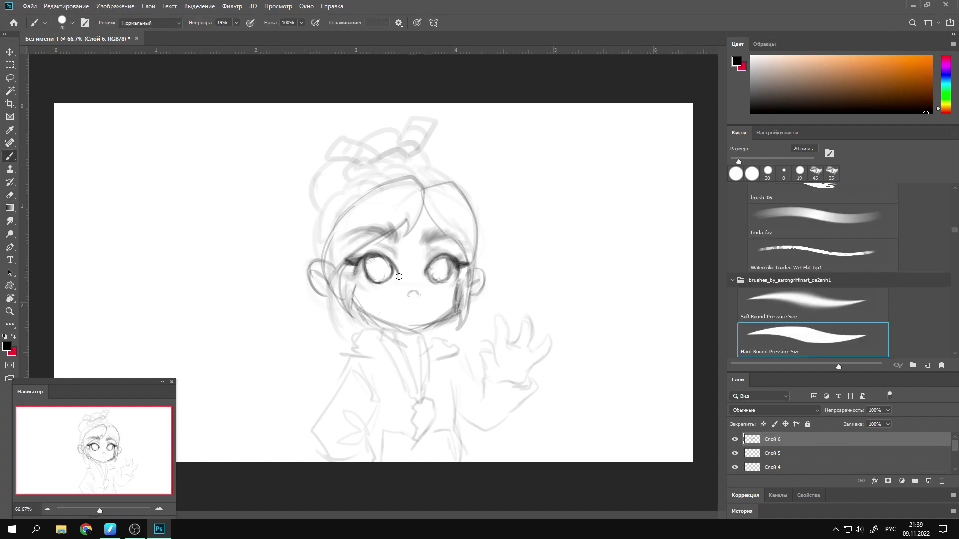
mouse_move(459, 281)
mouse_down()
mouse_move(450, 321)
mouse_move(371, 324)
mouse_up()
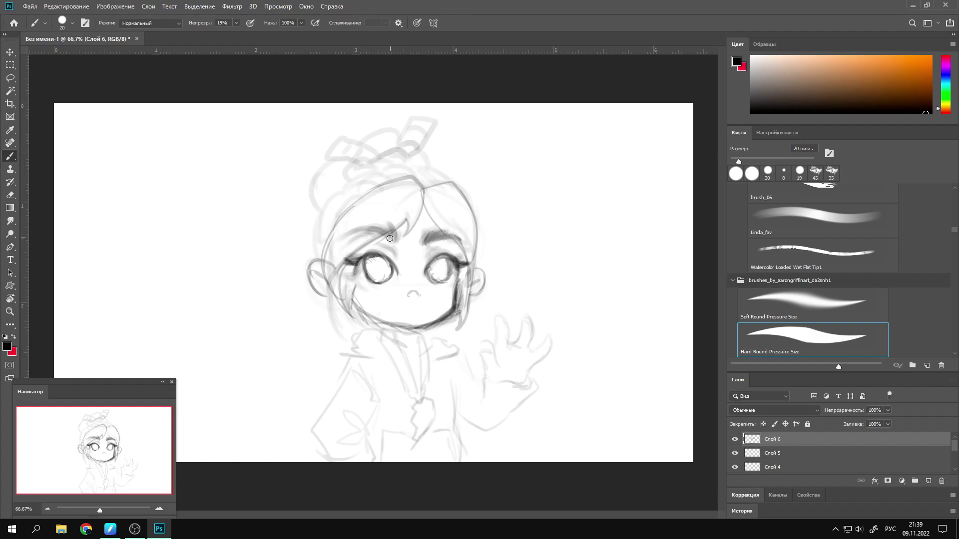
Draw the mouth strokes and add pale strokes near the right ear and the left cheek.
scroll(288, 298, up, 5)
drag(303, 273, 343, 281)
drag(400, 273, 375, 278)
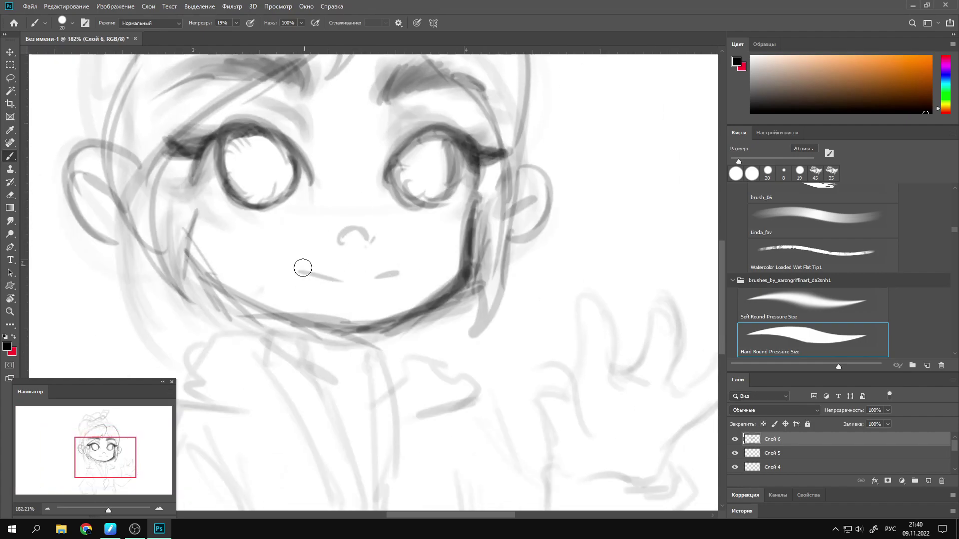
drag(299, 266, 310, 273)
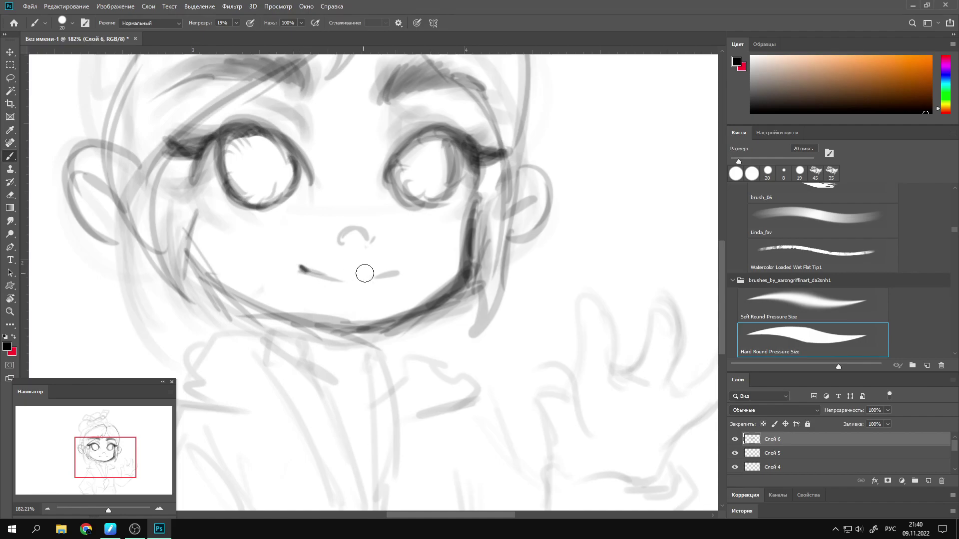
drag(385, 277, 394, 273)
mouse_move(522, 187)
mouse_down()
mouse_move(540, 160)
mouse_move(507, 247)
mouse_up()
drag(150, 260, 250, 320)
drag(220, 207, 244, 326)
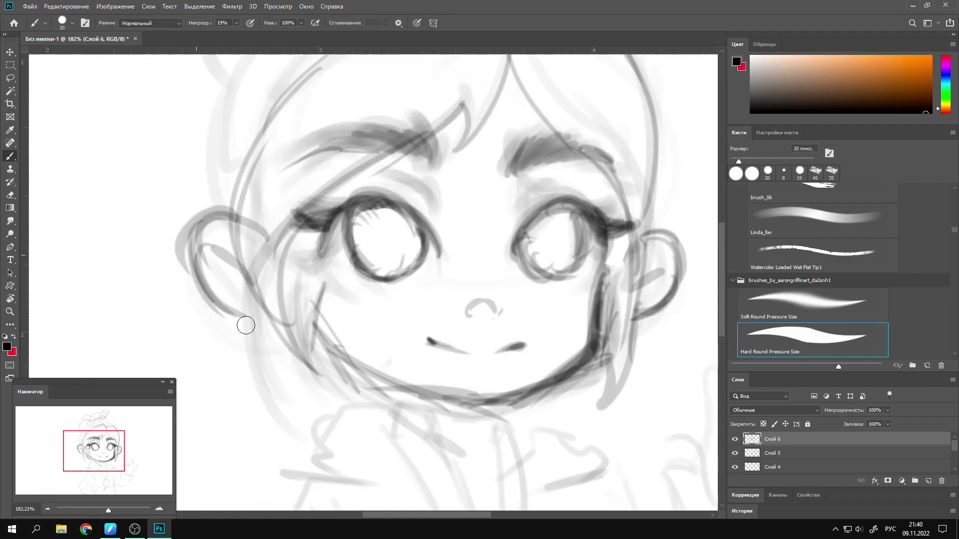
drag(245, 232, 288, 343)
scroll(287, 344, down, 4)
Trace the top of the head and sketch the ruffled, braided bun and a forehead strand.
drag(472, 153, 299, 133)
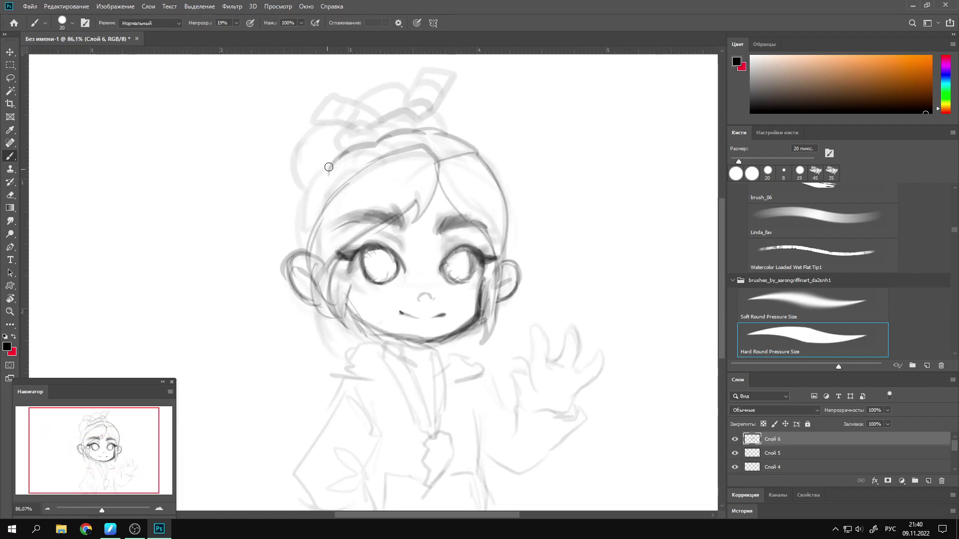
mouse_move(373, 102)
mouse_down()
mouse_move(427, 74)
mouse_move(460, 80)
mouse_move(334, 98)
mouse_move(367, 121)
mouse_move(319, 103)
mouse_up()
mouse_move(349, 137)
mouse_down()
mouse_move(442, 113)
mouse_move(337, 150)
mouse_move(330, 123)
mouse_up()
mouse_move(499, 187)
mouse_down()
mouse_move(488, 165)
mouse_move(532, 214)
mouse_up()
drag(302, 190, 332, 212)
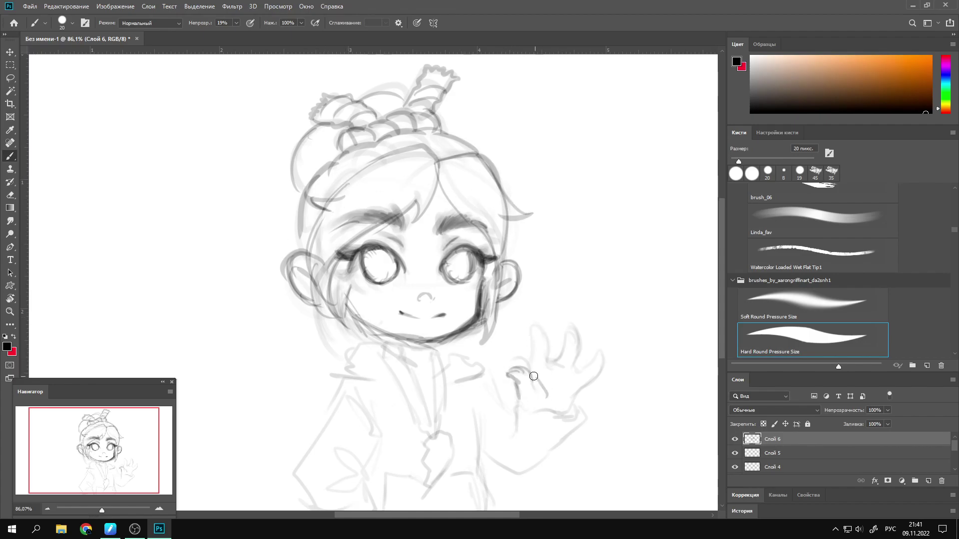
Redraw the raised hand and darken the cuff, arm, torso, coat edges and collar.
mouse_move(534, 376)
mouse_down()
mouse_move(531, 327)
mouse_move(570, 331)
mouse_move(595, 375)
mouse_move(580, 409)
mouse_move(522, 474)
mouse_up()
mouse_move(481, 370)
mouse_down()
mouse_move(514, 414)
mouse_move(478, 477)
mouse_move(492, 507)
mouse_up()
drag(466, 399, 460, 422)
drag(358, 378, 314, 438)
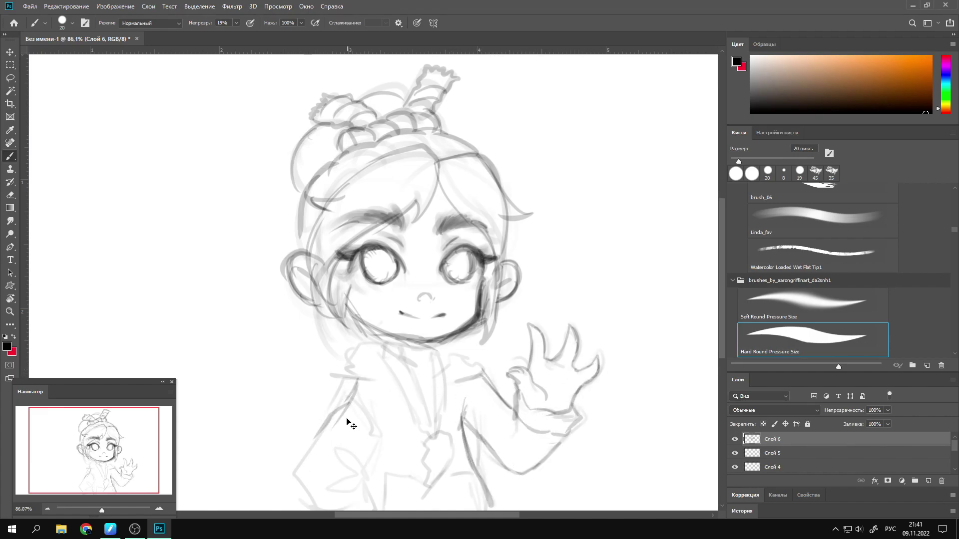
mouse_move(349, 402)
mouse_down()
mouse_move(303, 507)
mouse_move(374, 510)
mouse_up()
mouse_move(479, 384)
mouse_down()
mouse_move(413, 367)
mouse_move(424, 352)
mouse_up()
drag(359, 338, 339, 365)
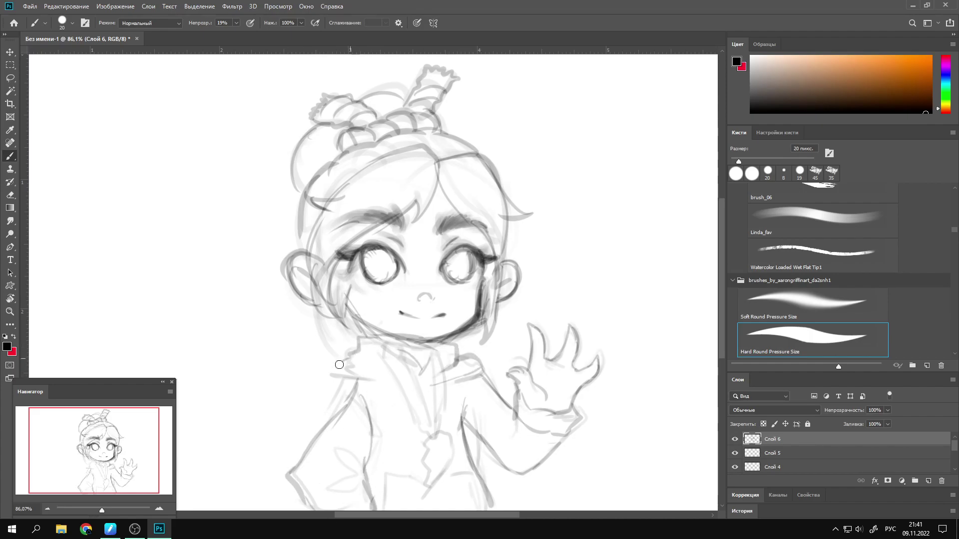
Erase stray right-side hair strokes and darken the hair outline along the top and left.
key(e)
mouse_move(530, 215)
mouse_down()
mouse_move(452, 150)
mouse_move(498, 251)
mouse_up()
key(b)
drag(467, 145, 504, 215)
key(ctrl+z)
drag(494, 180, 512, 235)
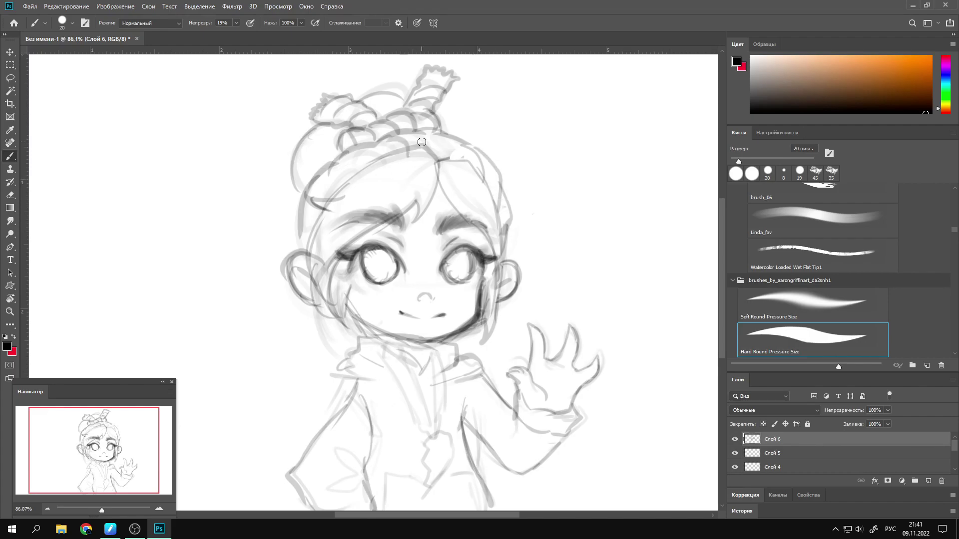
drag(443, 132, 321, 177)
Fade the sketch layer to 41% opacity and add a new empty layer for inking.
drag(102, 509, 100, 510)
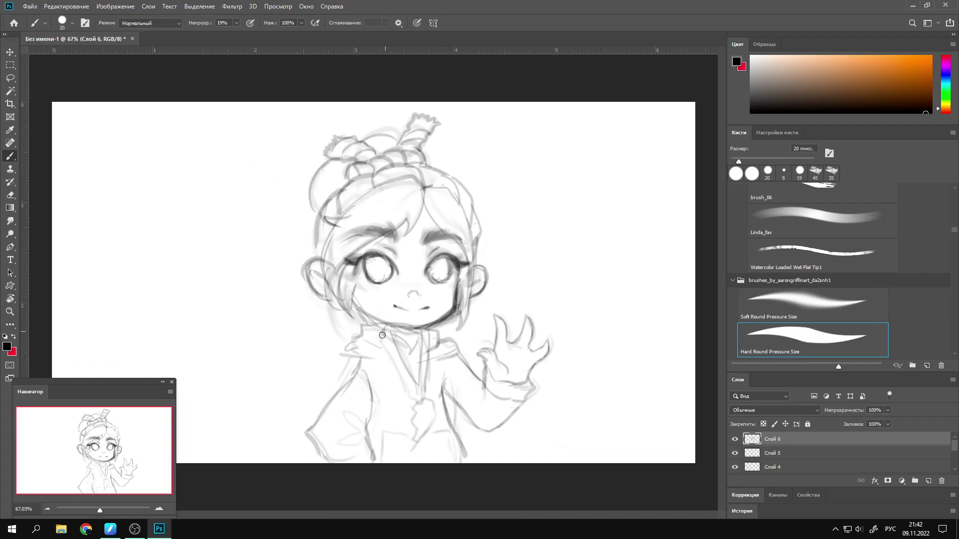
drag(888, 413, 864, 415)
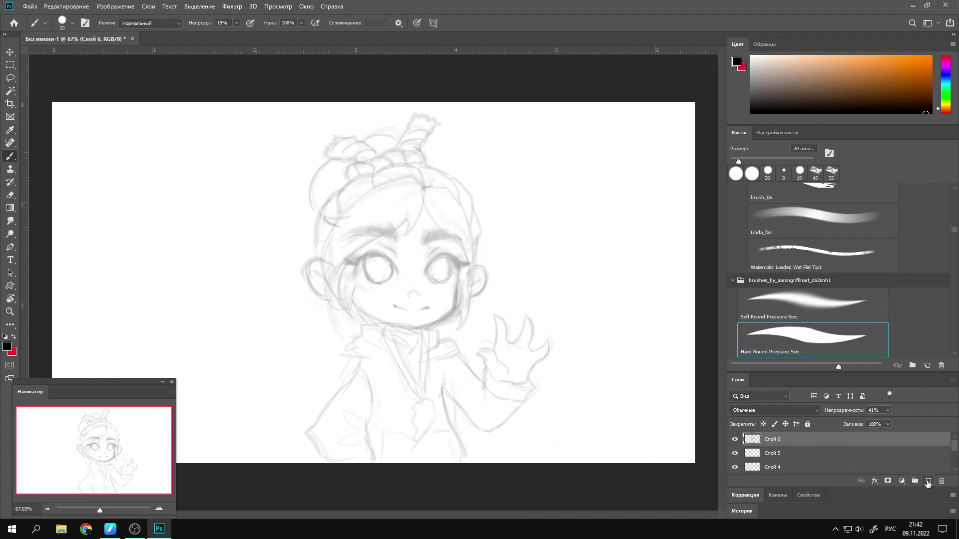
scroll(350, 280, up, 5)
scroll(343, 225, up, 3)
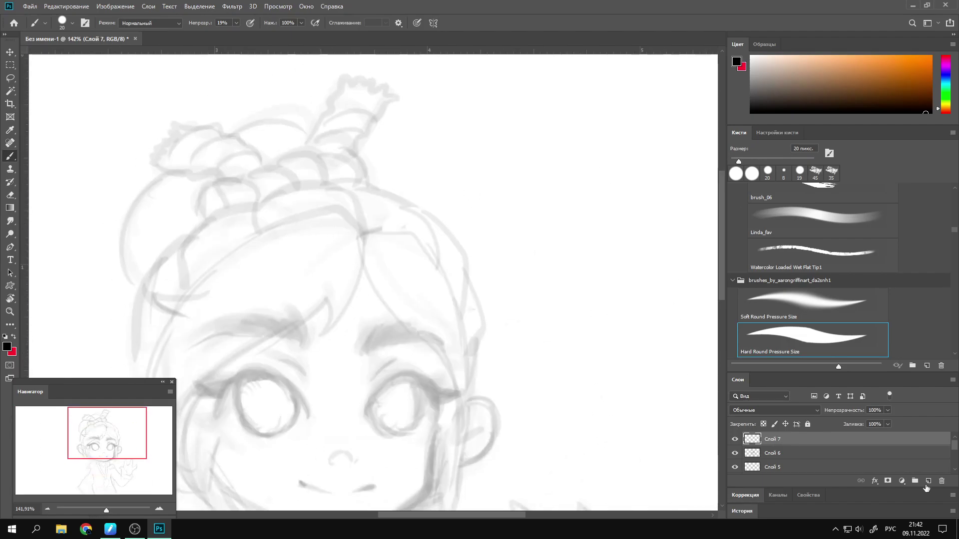
click(928, 481)
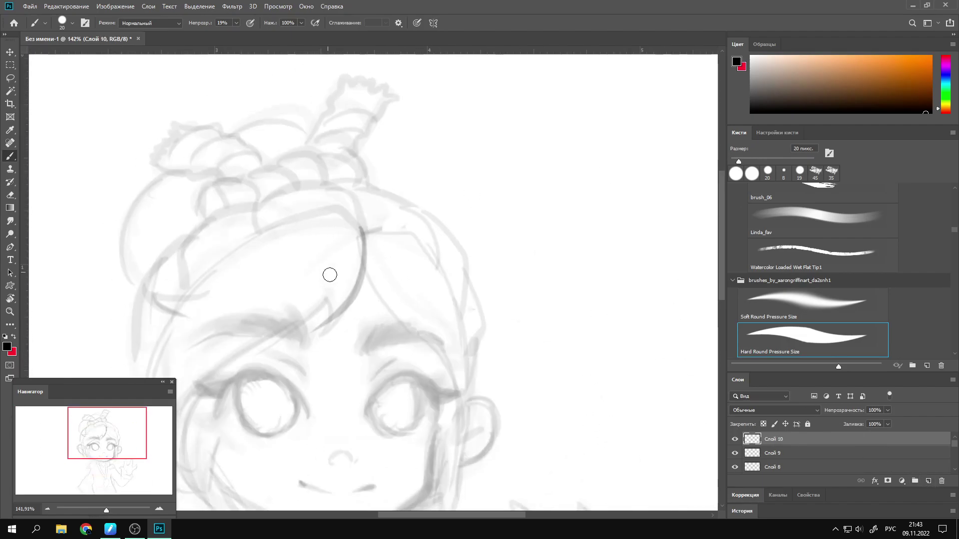
At 100% brush opacity, ink the first black hair strokes, left outline and top hair arc.
key(0)
mouse_move(360, 229)
mouse_down()
mouse_move(312, 334)
mouse_move(399, 248)
mouse_up()
mouse_move(414, 213)
mouse_down()
mouse_move(278, 350)
mouse_move(283, 395)
mouse_up()
key(ctrl+z)
mouse_move(294, 201)
mouse_down()
mouse_move(245, 214)
mouse_move(229, 327)
mouse_move(282, 394)
mouse_up()
mouse_move(449, 145)
mouse_down()
mouse_move(265, 215)
mouse_move(536, 209)
mouse_up()
mouse_move(452, 173)
mouse_down()
mouse_move(352, 129)
mouse_move(414, 377)
mouse_move(472, 279)
mouse_move(412, 377)
mouse_up()
Ink both ears, the right-side hair outlines, the left curl and the bang strands.
drag(452, 299, 477, 330)
mouse_move(142, 236)
mouse_down()
mouse_move(259, 263)
mouse_move(280, 377)
mouse_up()
drag(245, 317, 225, 310)
mouse_move(460, 103)
mouse_down()
mouse_move(419, 208)
mouse_move(319, 232)
mouse_move(254, 289)
mouse_move(244, 260)
mouse_move(194, 384)
mouse_up()
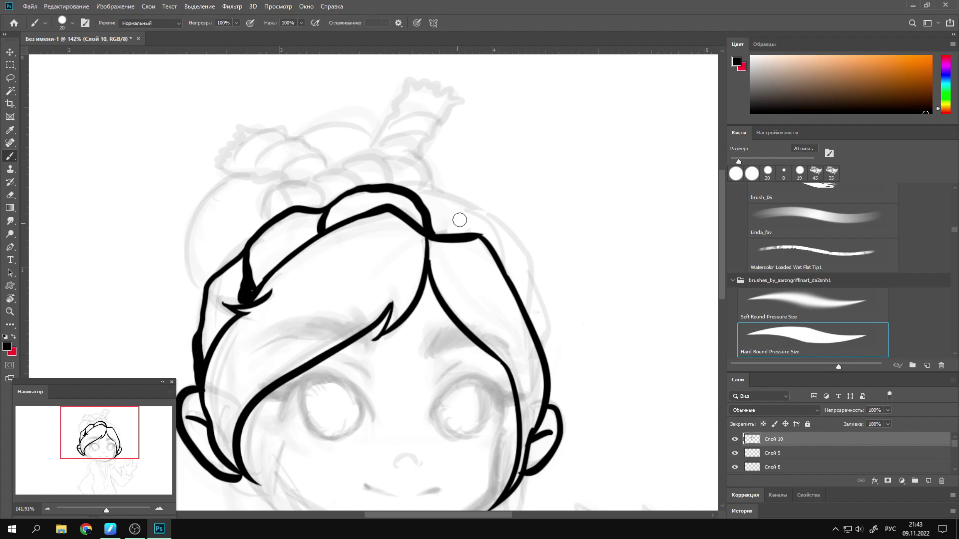
drag(422, 196, 500, 269)
drag(482, 212, 548, 357)
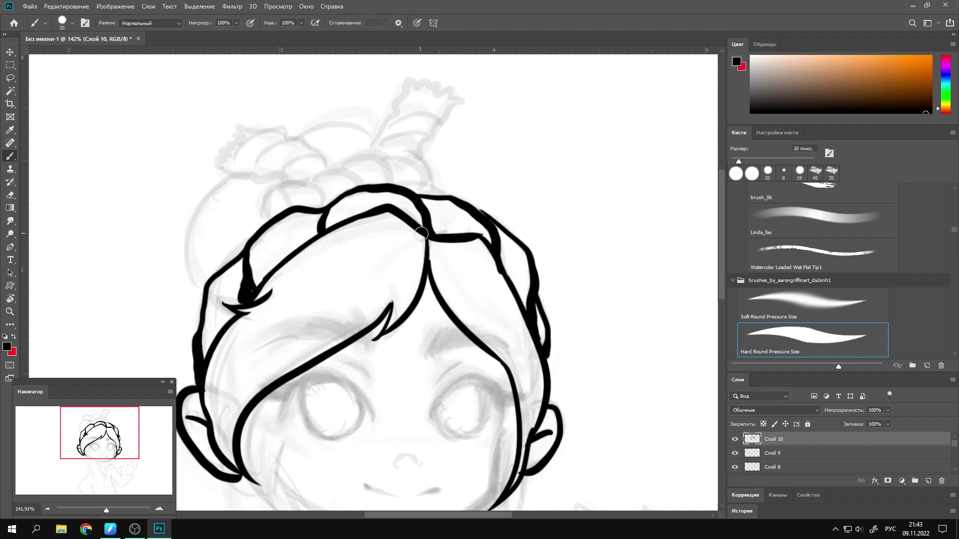
mouse_move(427, 234)
mouse_down()
mouse_move(393, 223)
mouse_move(346, 296)
mouse_up()
drag(452, 236, 484, 294)
Ink the scalloped, tiered candy bun with rounded left lobes and a top arc.
mouse_move(422, 167)
mouse_down()
mouse_move(435, 194)
mouse_move(327, 162)
mouse_move(265, 215)
mouse_move(293, 207)
mouse_up()
mouse_move(345, 167)
mouse_down()
mouse_move(364, 185)
mouse_move(385, 120)
mouse_move(453, 94)
mouse_move(419, 160)
mouse_up()
drag(387, 131, 427, 121)
drag(407, 89, 442, 98)
mouse_move(327, 164)
mouse_down()
mouse_move(282, 175)
mouse_move(260, 160)
mouse_move(285, 136)
mouse_move(260, 172)
mouse_up()
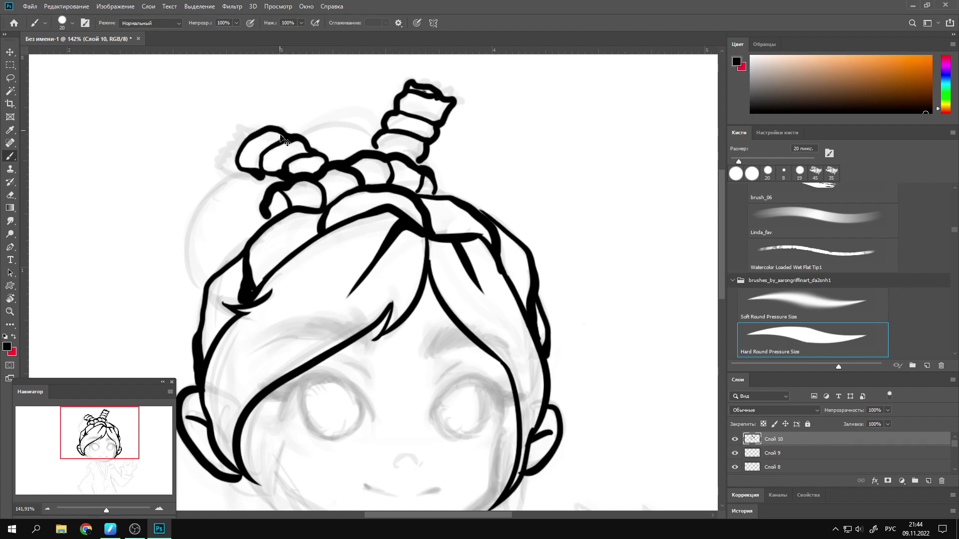
key(ctrl+z)
drag(287, 134, 264, 175)
drag(263, 135, 252, 170)
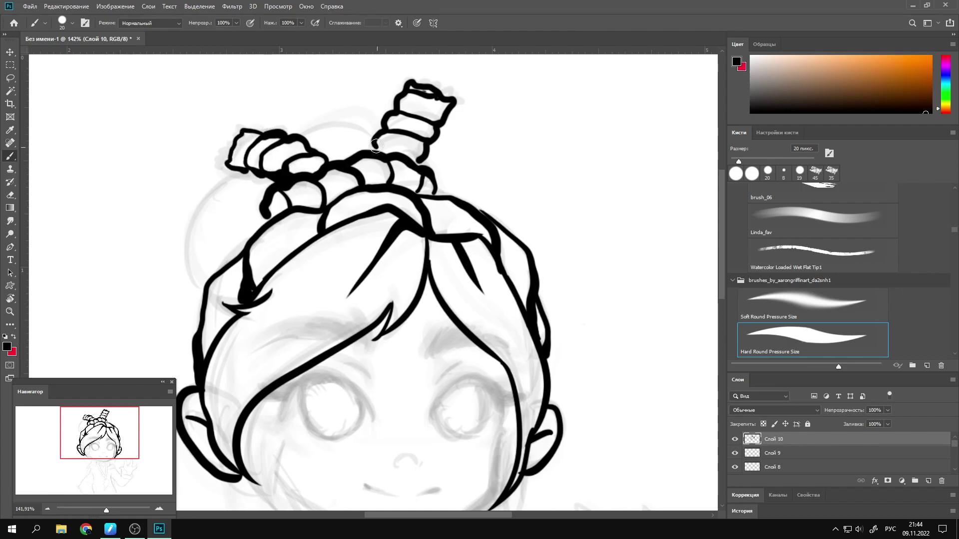
mouse_move(293, 134)
mouse_down()
mouse_move(377, 145)
mouse_move(355, 151)
mouse_up()
Ink the head wrap's left outline and thin bands, and try an eyebrow over the right eye.
drag(235, 171, 201, 299)
drag(197, 239, 247, 249)
drag(289, 213, 292, 252)
drag(444, 202, 463, 245)
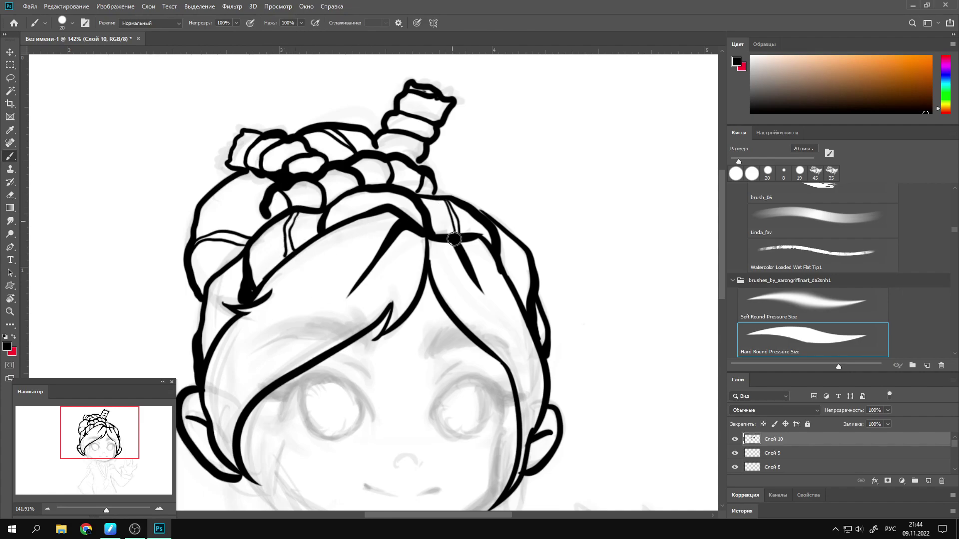
mouse_move(435, 354)
mouse_down()
mouse_move(386, 240)
mouse_move(434, 220)
mouse_up()
drag(410, 227, 456, 238)
key(ctrl+z)
key(ctrl+z)
key(ctrl+z)
Ink both hatched eyebrows and the right eye's upper lid with lashes.
mouse_move(383, 244)
mouse_down()
mouse_move(402, 220)
mouse_move(422, 221)
mouse_move(389, 223)
mouse_up()
drag(331, 219, 328, 238)
drag(322, 223, 314, 233)
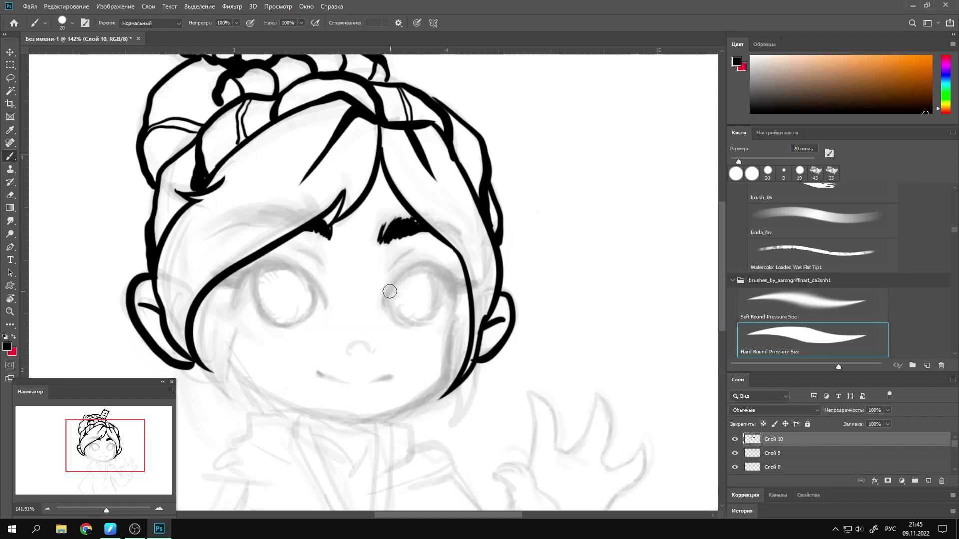
mouse_move(383, 300)
mouse_down()
mouse_move(478, 284)
mouse_move(457, 279)
mouse_up()
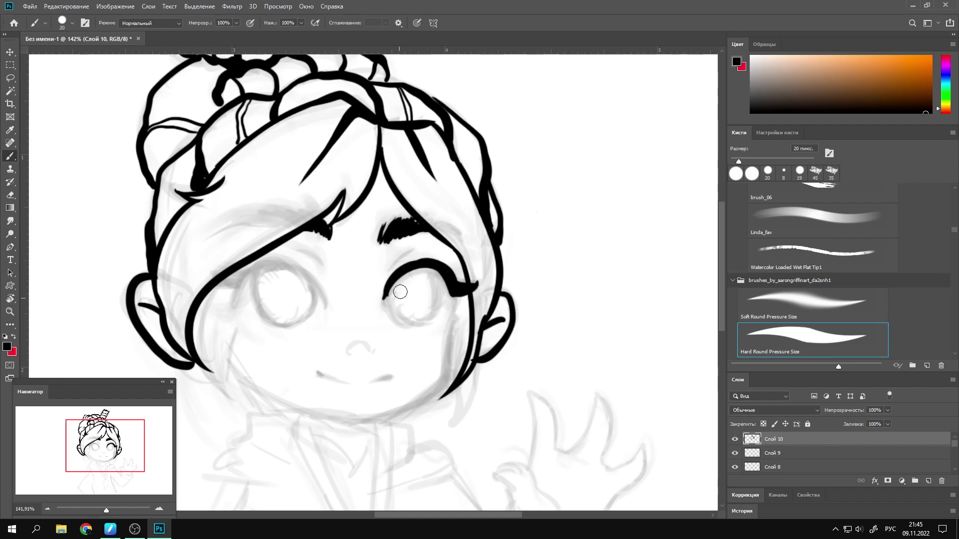
drag(390, 270, 421, 248)
drag(393, 317, 447, 312)
Ink the left eyelid with a lash flick, plus its crease and lower lashes.
key(ctrl+z)
mouse_move(252, 300)
mouse_down()
mouse_move(327, 279)
mouse_move(320, 291)
mouse_up()
key(ctrl+z)
mouse_move(262, 270)
mouse_down()
mouse_move(209, 297)
mouse_move(229, 297)
mouse_up()
drag(320, 289, 235, 280)
drag(293, 248, 322, 270)
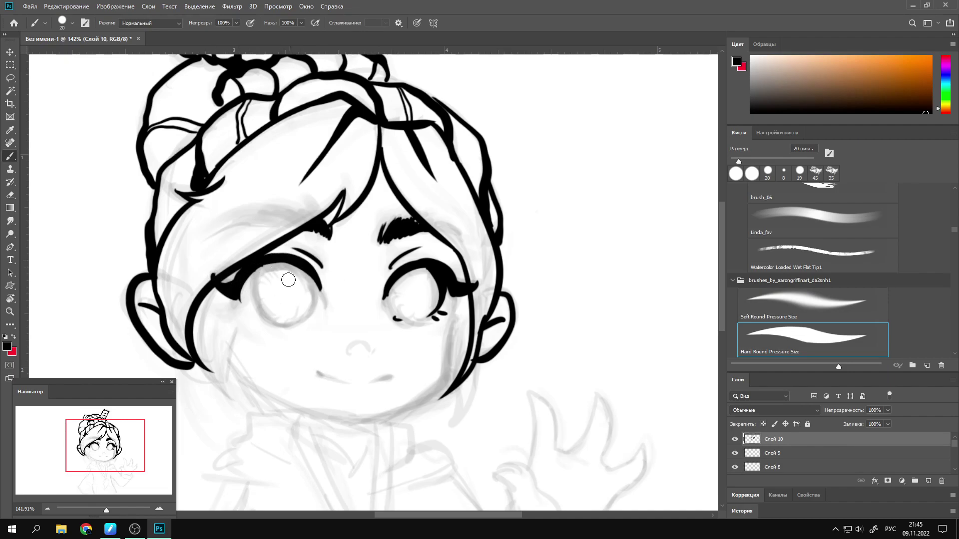
drag(254, 317, 259, 320)
drag(258, 322, 262, 324)
drag(264, 325, 267, 327)
Outline both eyes' irises as round circles.
drag(324, 289, 322, 304)
mouse_move(275, 265)
mouse_down()
mouse_move(267, 309)
mouse_move(257, 307)
mouse_up()
mouse_move(307, 265)
mouse_down()
mouse_move(319, 302)
mouse_move(290, 327)
mouse_move(258, 300)
mouse_up()
drag(317, 302, 285, 329)
mouse_move(390, 281)
mouse_down()
mouse_move(396, 318)
mouse_move(434, 315)
mouse_move(446, 368)
mouse_up()
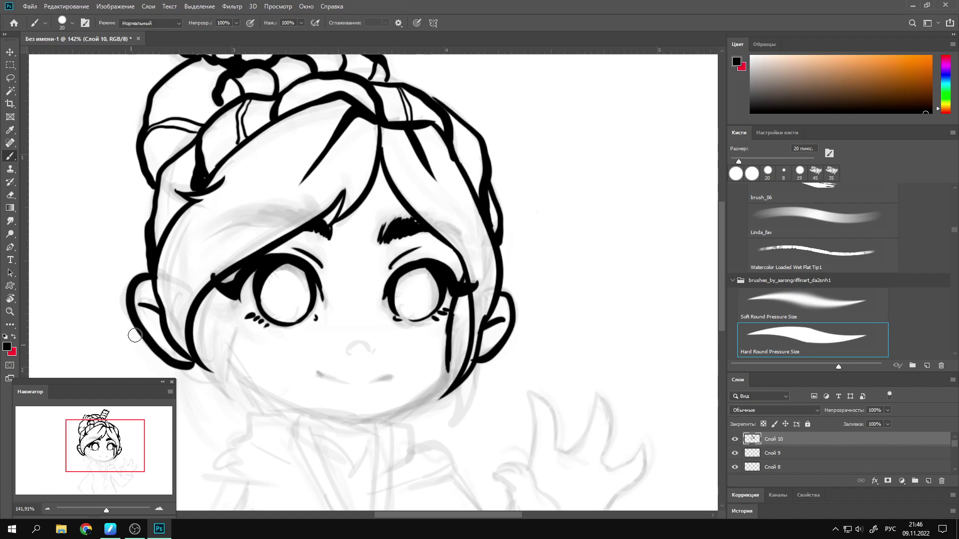
Ink the face-framing hair strands from the eye corner and along the cheek.
drag(220, 281, 260, 361)
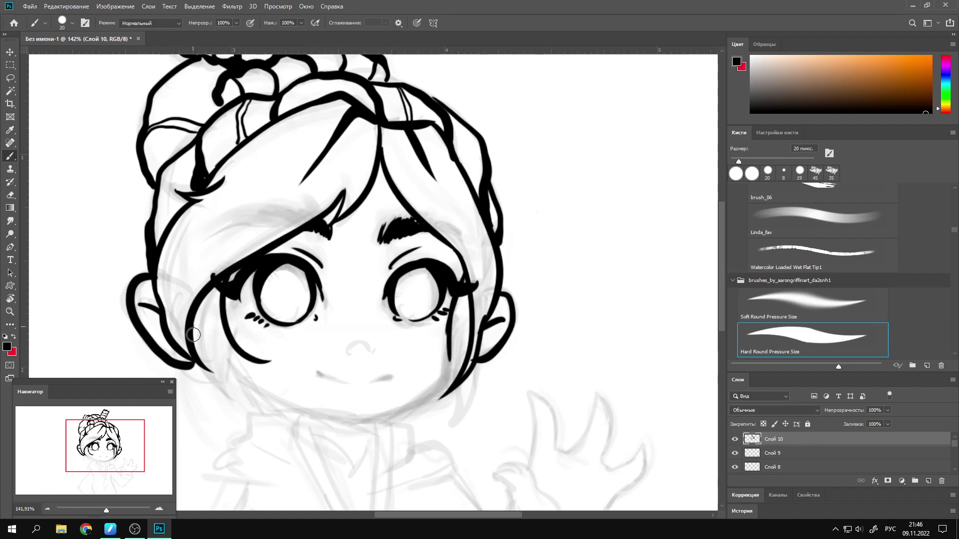
mouse_move(204, 340)
mouse_down()
mouse_move(208, 354)
mouse_move(269, 364)
mouse_up()
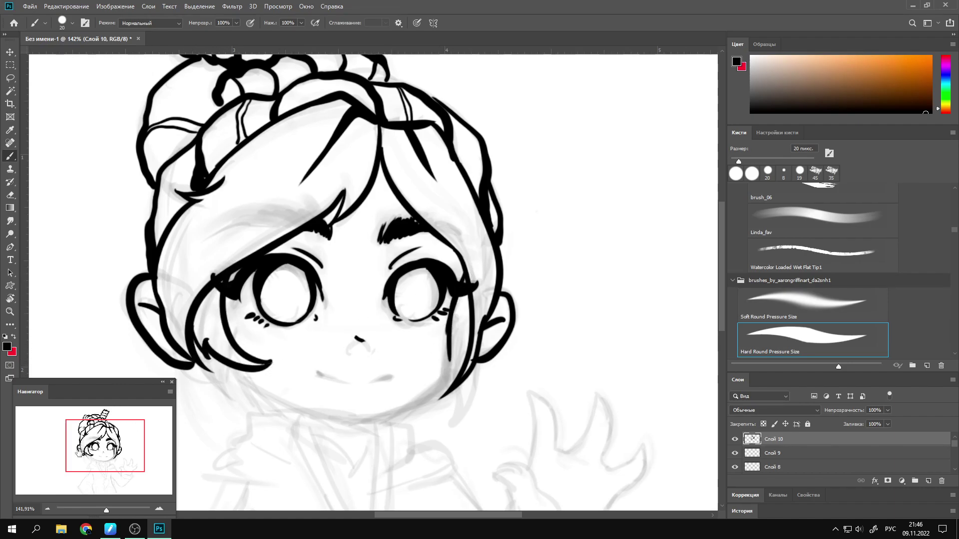
drag(360, 341, 324, 312)
mouse_move(415, 301)
mouse_down()
mouse_move(412, 338)
mouse_move(318, 384)
mouse_up()
alt+scroll(551, 231, up, 2)
Redraw the jaw line, then straighten and recentre the canvas view on the face.
scroll(550, 231, down, 3)
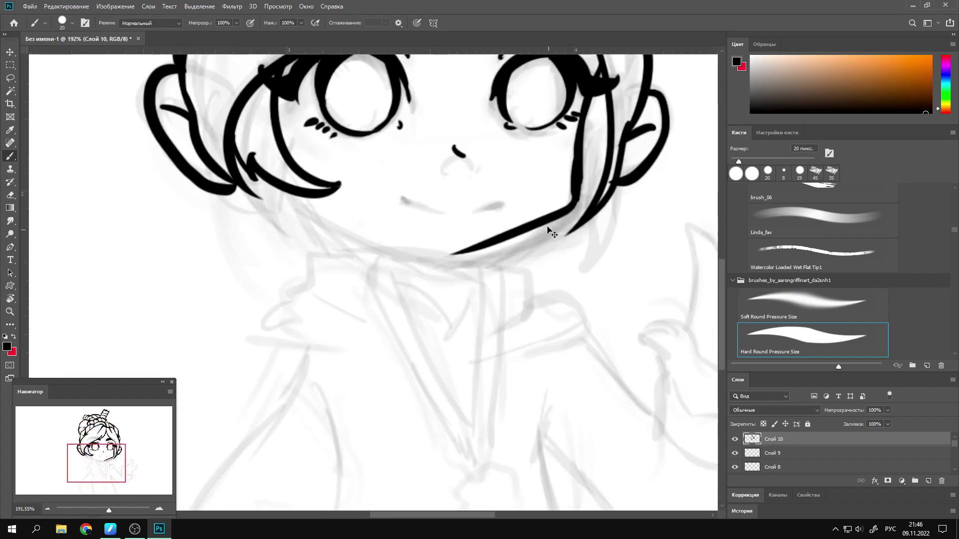
key(ctrl+z)
drag(450, 257, 580, 185)
mouse_move(499, 259)
mouse_down()
mouse_move(463, 190)
mouse_move(398, 319)
mouse_move(398, 355)
mouse_up()
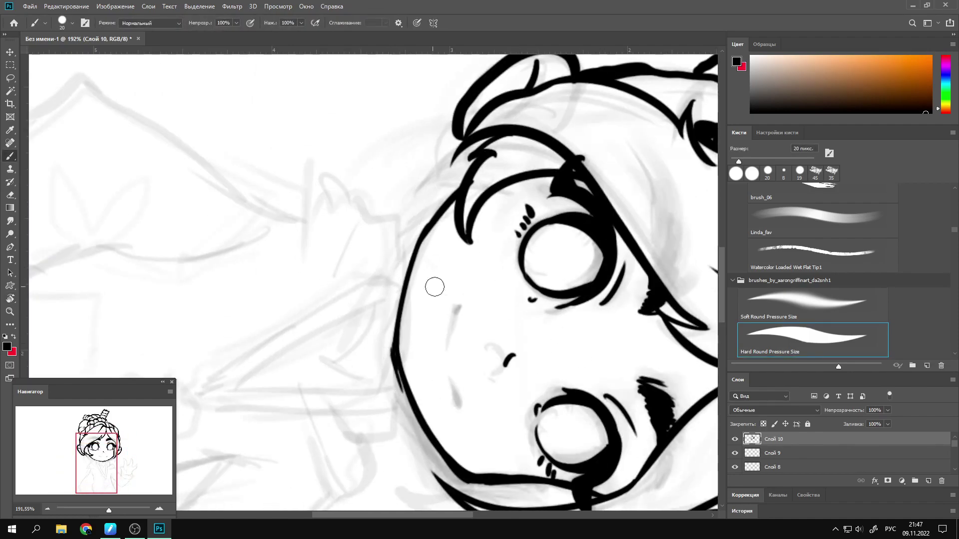
drag(454, 318, 377, 192)
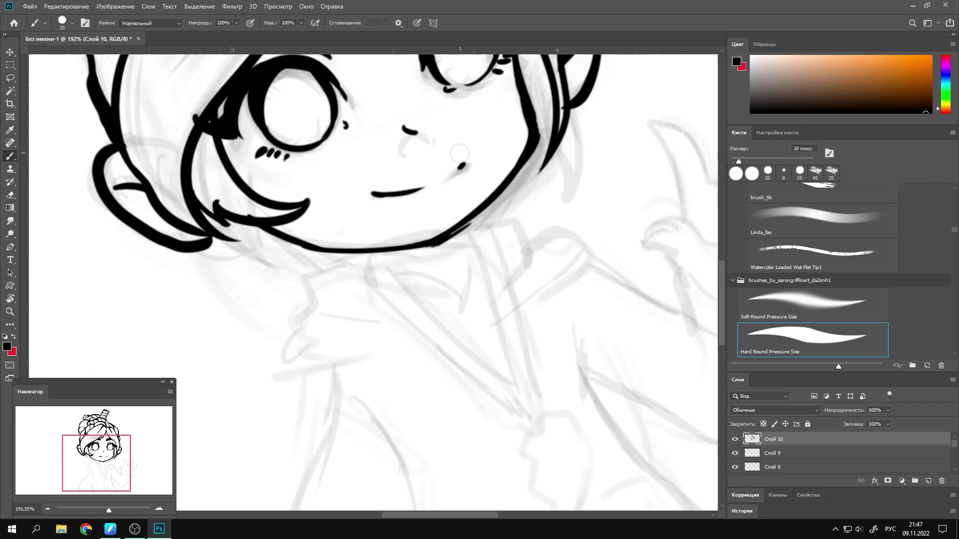
drag(409, 200, 561, 377)
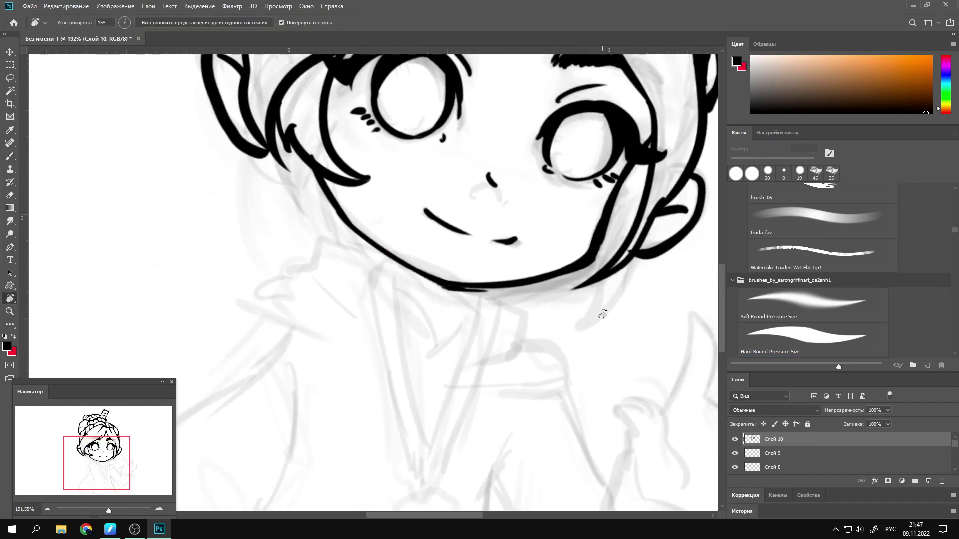
drag(606, 313, 588, 225)
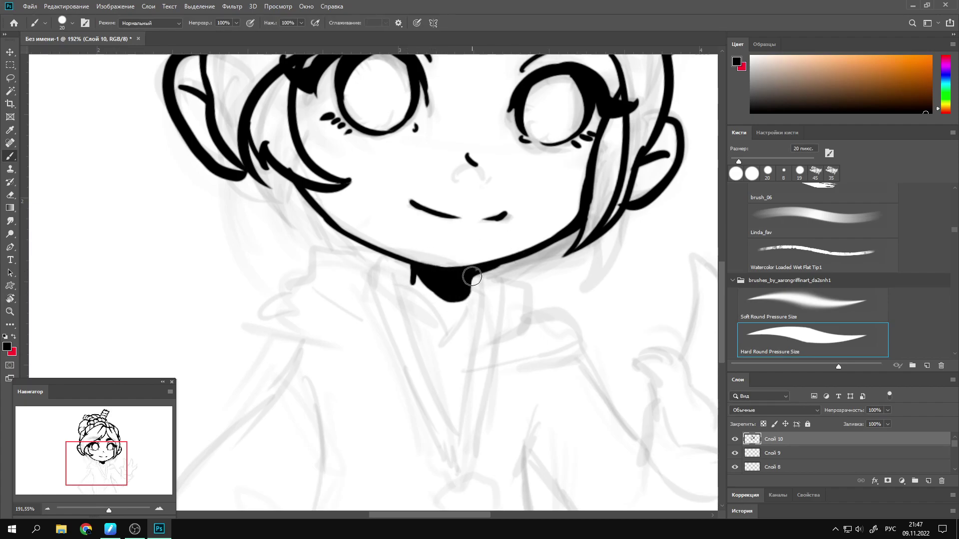
Ink the hood drawstring strands below the neck with a loop at their bottom.
drag(478, 274, 449, 481)
drag(480, 273, 472, 475)
drag(395, 268, 437, 406)
drag(390, 258, 450, 474)
mouse_move(449, 475)
mouse_down()
mouse_move(407, 282)
mouse_move(407, 397)
mouse_up()
key(ctrl+z)
mouse_move(394, 301)
mouse_down()
mouse_move(456, 302)
mouse_move(398, 405)
mouse_up()
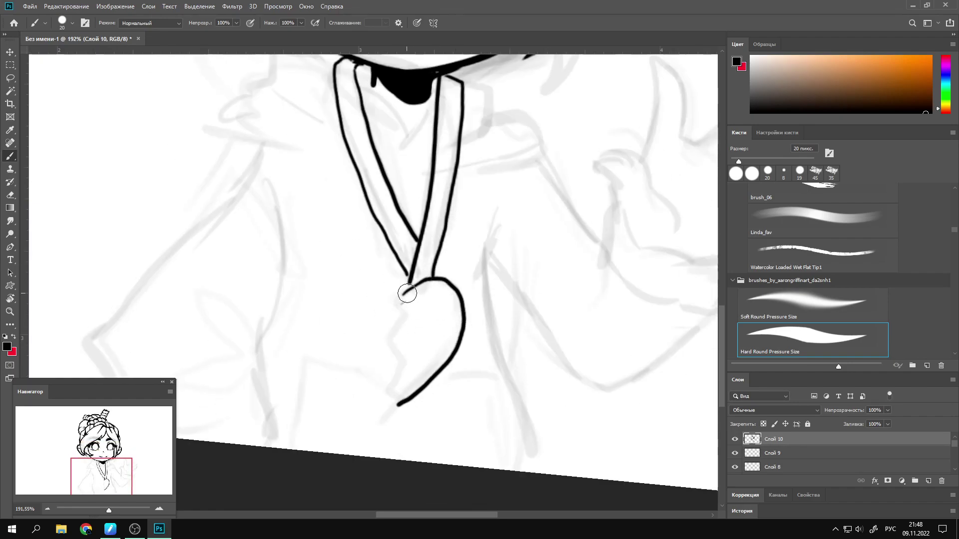
Ink the collar right of the neck, including its bottom and inner edges.
mouse_move(416, 296)
mouse_down()
mouse_move(439, 375)
mouse_move(400, 397)
mouse_up()
drag(449, 250, 426, 435)
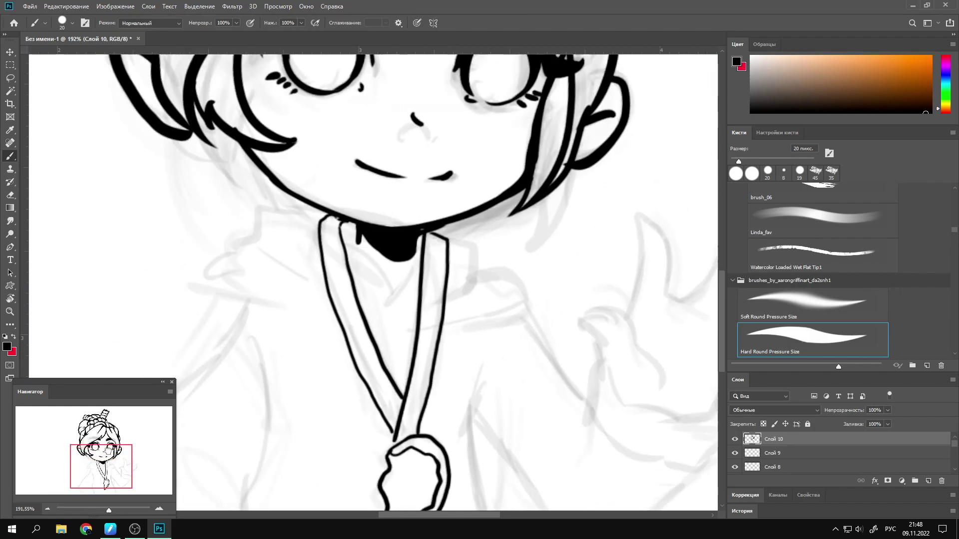
drag(426, 259, 520, 346)
drag(435, 358, 522, 347)
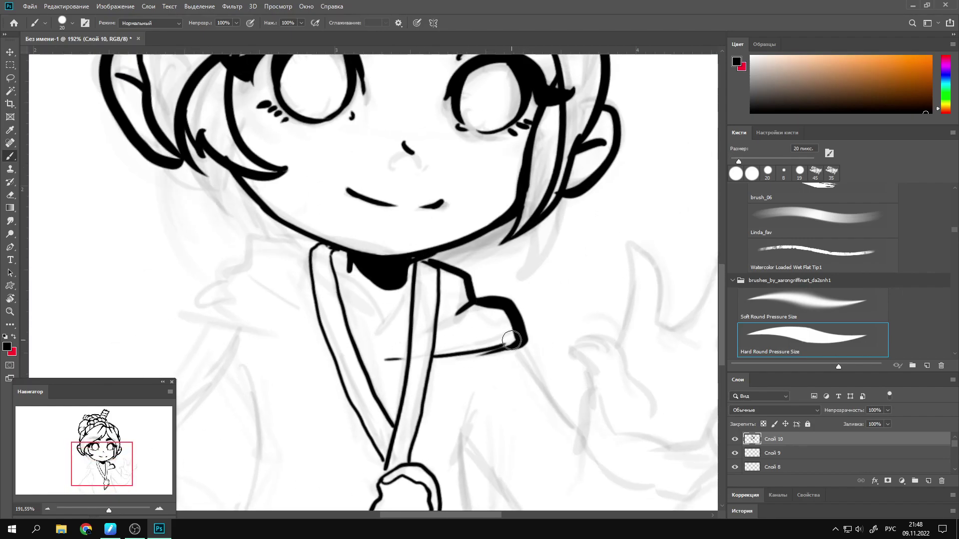
drag(470, 307, 457, 317)
drag(383, 340, 410, 263)
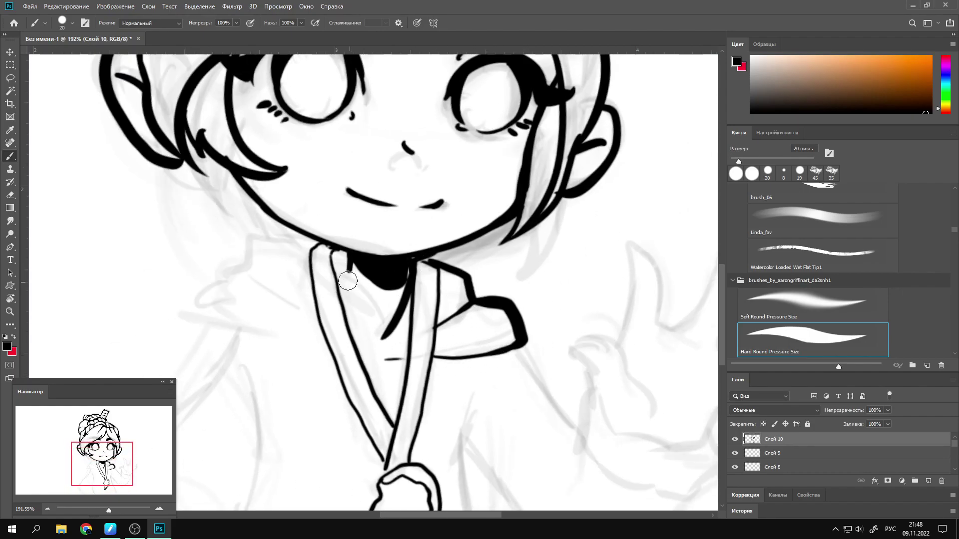
drag(340, 276, 332, 258)
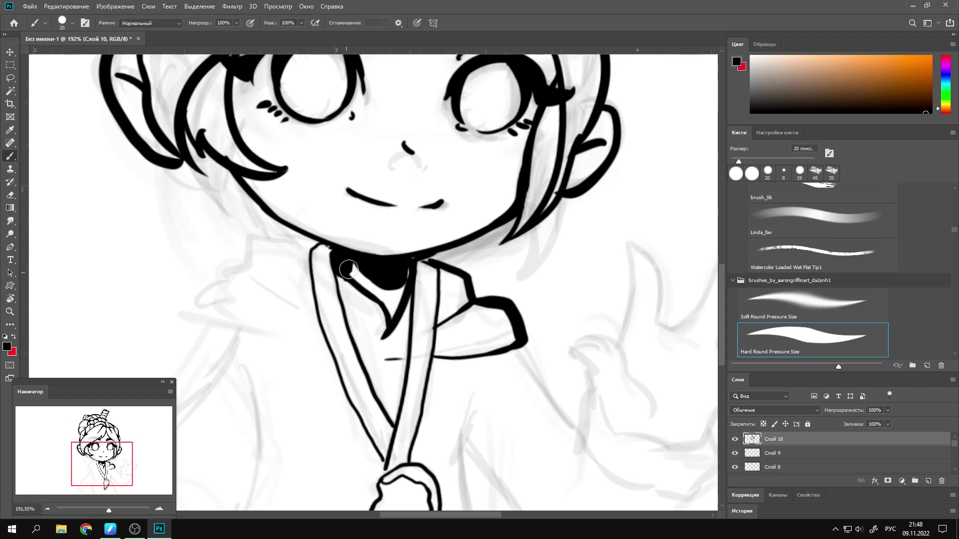
Ink the left collar outline with its fold and the left shoulder line.
drag(260, 280, 274, 292)
mouse_move(250, 265)
mouse_down()
mouse_move(207, 316)
mouse_move(222, 356)
mouse_move(265, 331)
mouse_up()
drag(222, 356, 312, 340)
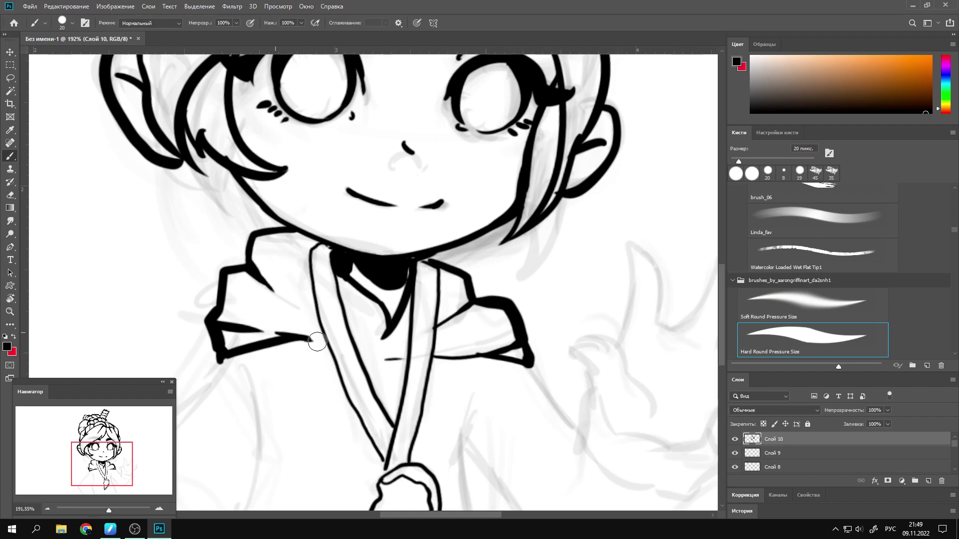
mouse_move(362, 205)
mouse_down()
mouse_move(205, 380)
mouse_move(228, 459)
mouse_up()
mouse_move(377, 209)
mouse_down()
mouse_move(378, 363)
mouse_move(314, 324)
mouse_up()
key(ctrl+z)
Ink the hoodie side down to the hem and a dashed pocket seam.
mouse_move(374, 385)
mouse_down()
mouse_move(325, 385)
mouse_move(370, 400)
mouse_up()
mouse_move(372, 390)
mouse_down()
mouse_move(385, 475)
mouse_move(354, 474)
mouse_up()
key(ctrl+z)
drag(319, 336, 186, 338)
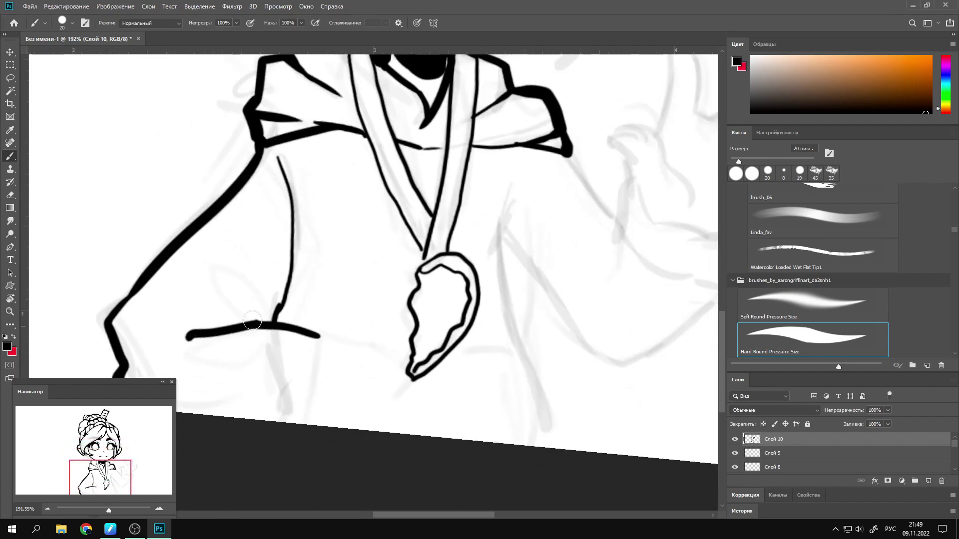
drag(317, 336, 300, 424)
drag(313, 330, 332, 329)
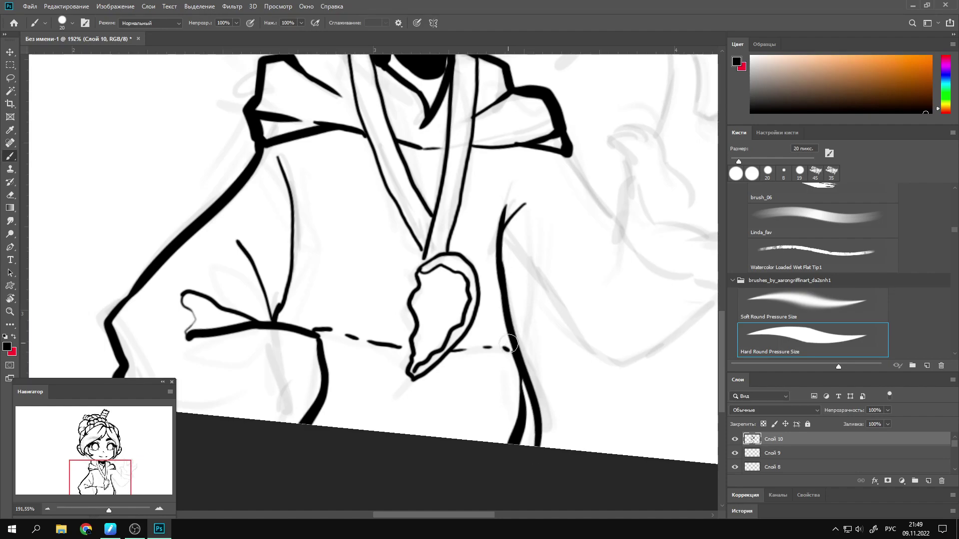
Ink the waving hand's thumb and finger outlines and the sleeve cuff.
mouse_move(638, 147)
mouse_down()
mouse_move(386, 217)
mouse_move(401, 212)
mouse_up()
drag(415, 93, 404, 192)
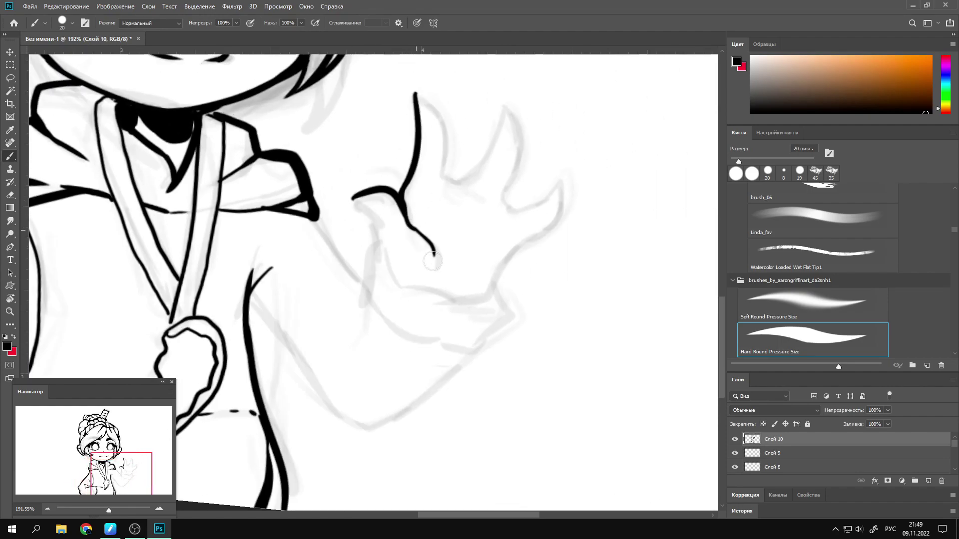
drag(492, 297, 452, 357)
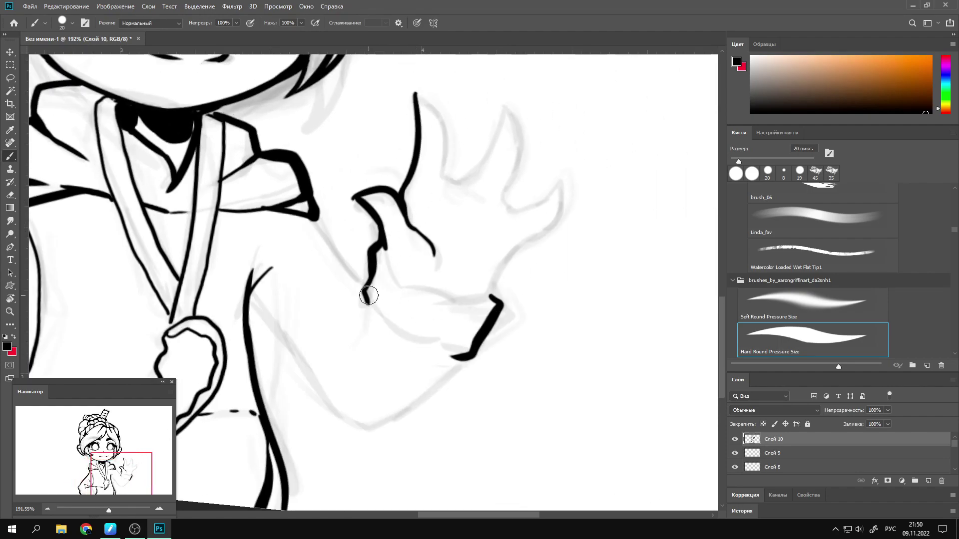
drag(364, 288, 440, 347)
drag(384, 248, 489, 296)
drag(561, 211, 483, 298)
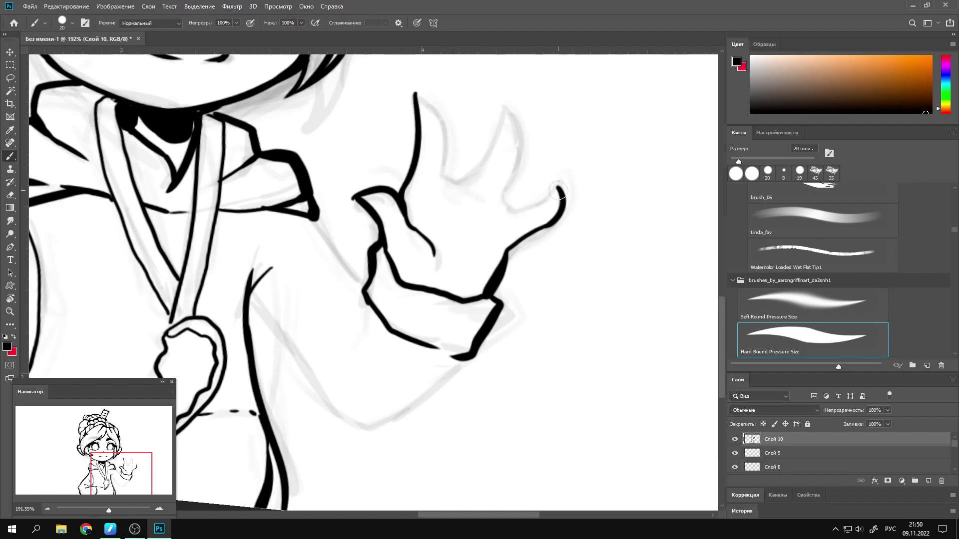
drag(508, 172, 519, 213)
drag(416, 94, 439, 119)
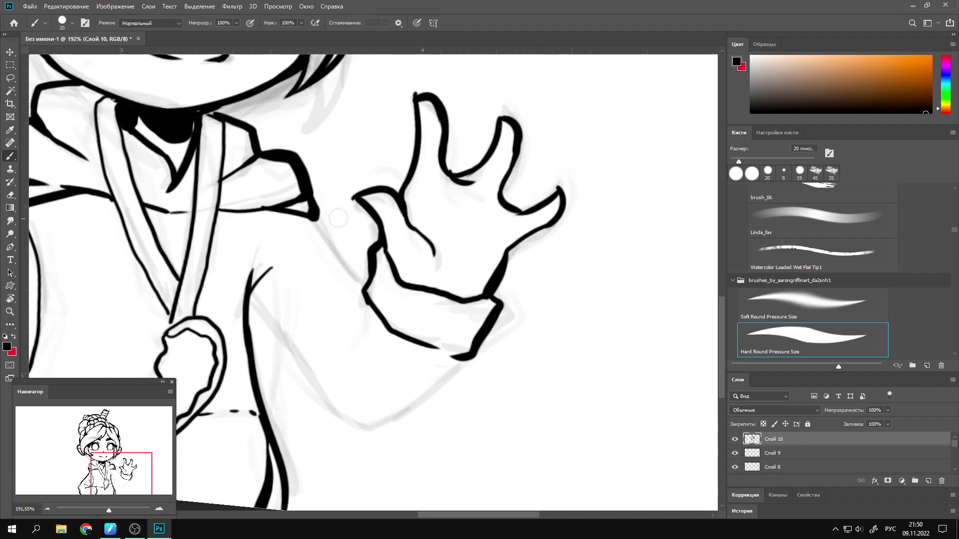
key(ctrl+z)
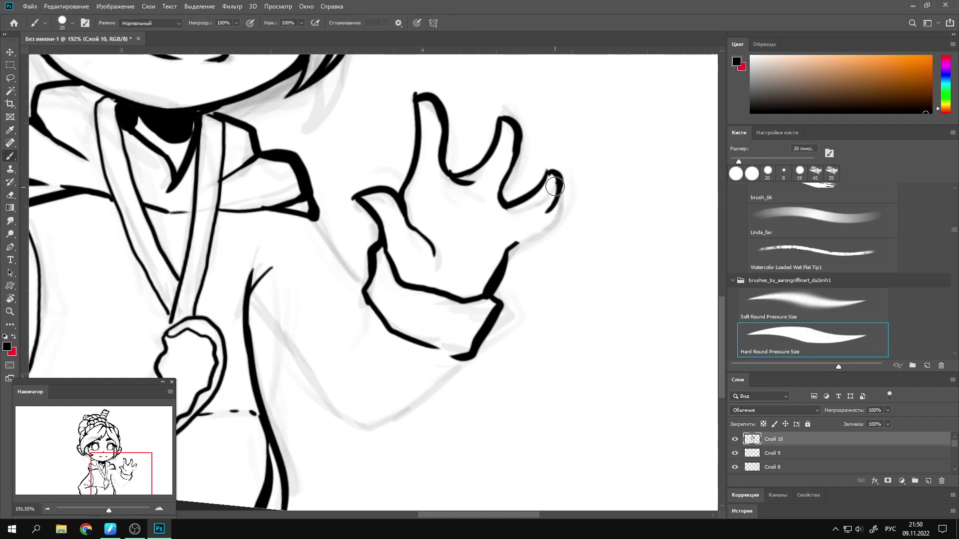
Add sleeve and arm lines, zoom out to about 116%, and ink a hair strand.
scroll(548, 175, up, 5)
scroll(548, 175, down, 5)
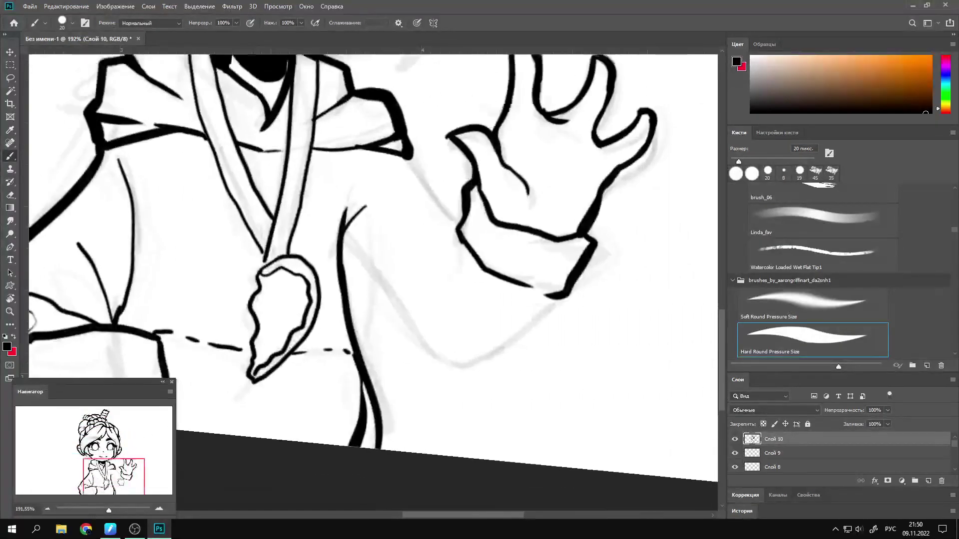
drag(302, 288, 334, 340)
drag(391, 233, 355, 258)
drag(492, 305, 405, 362)
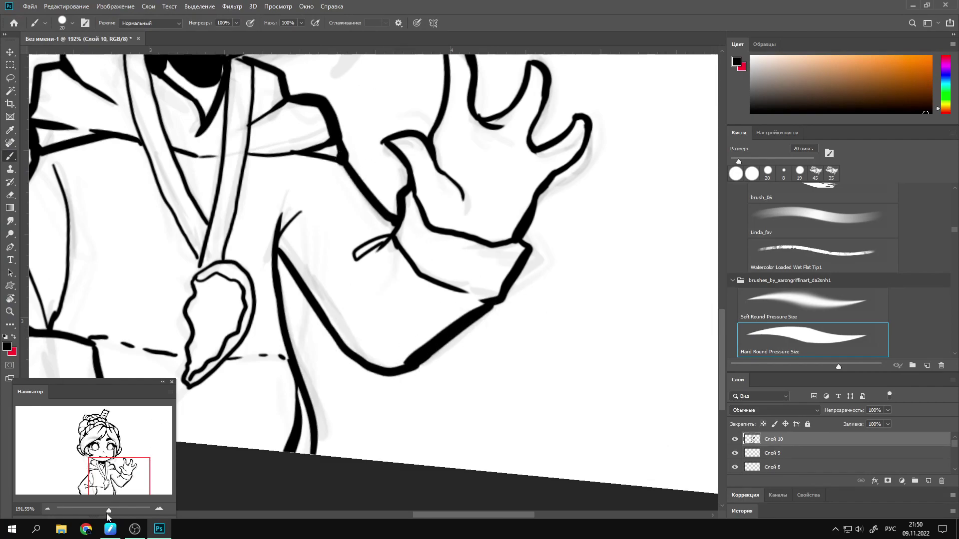
drag(107, 510, 104, 510)
drag(251, 310, 301, 330)
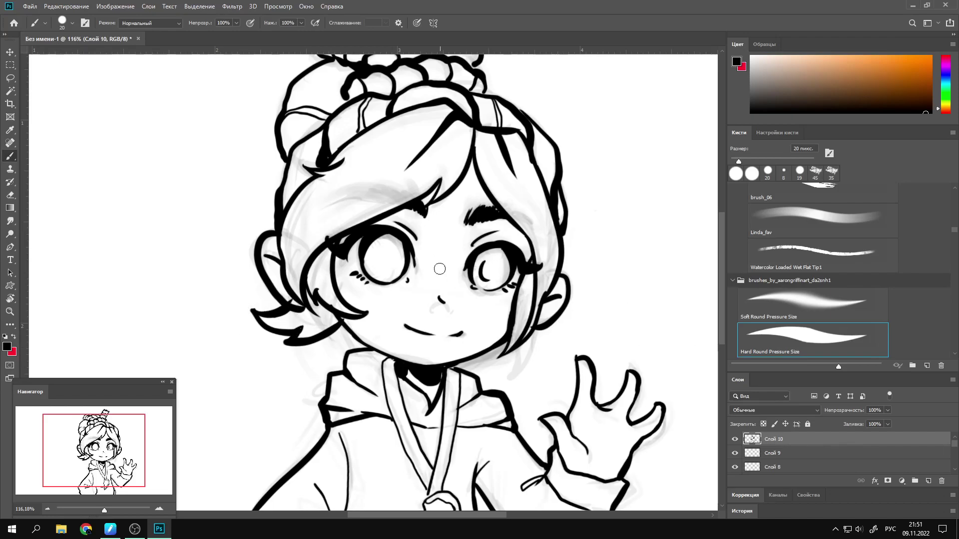
Hide the sketch layer and start painting the hair dark grey on Слой 16.
drag(953, 444, 952, 450)
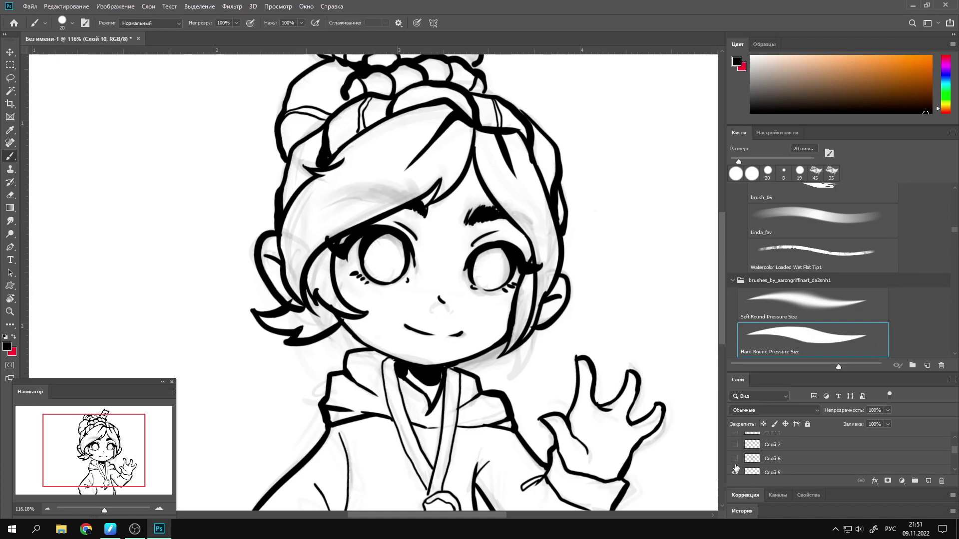
click(734, 466)
scroll(914, 460, up, 2)
click(774, 453)
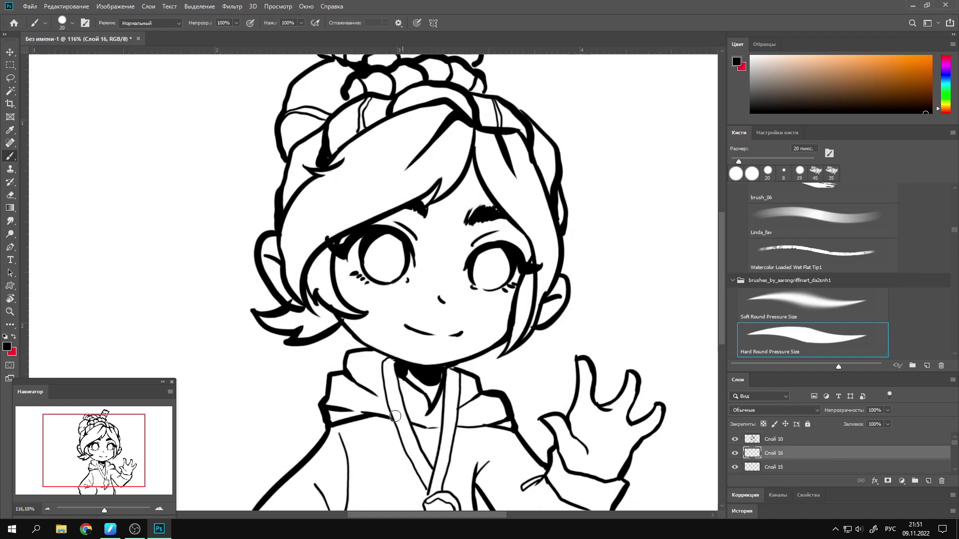
alt+click(687, 101)
key(bracketright)
key(bracketright)
key(bracketright)
mouse_move(431, 166)
mouse_down()
mouse_move(440, 129)
mouse_move(407, 150)
mouse_move(354, 155)
mouse_move(361, 168)
mouse_move(315, 165)
mouse_up()
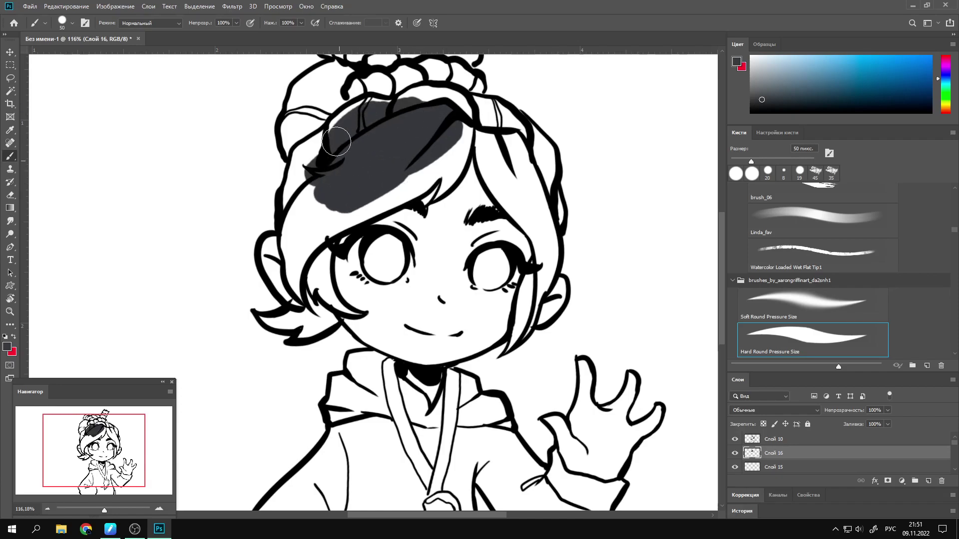
Fill more hair, the fringe and the lower-left lock with dark grey.
key(bracketleft)
scroll(310, 165, up, 3)
mouse_move(221, 263)
mouse_down()
mouse_move(331, 239)
mouse_move(362, 161)
mouse_move(275, 214)
mouse_move(332, 293)
mouse_up()
key(bracketleft)
mouse_move(322, 407)
mouse_down()
mouse_move(378, 269)
mouse_move(375, 412)
mouse_move(322, 428)
mouse_move(332, 482)
mouse_up()
scroll(236, 386, down, 3)
key(i)
key(b)
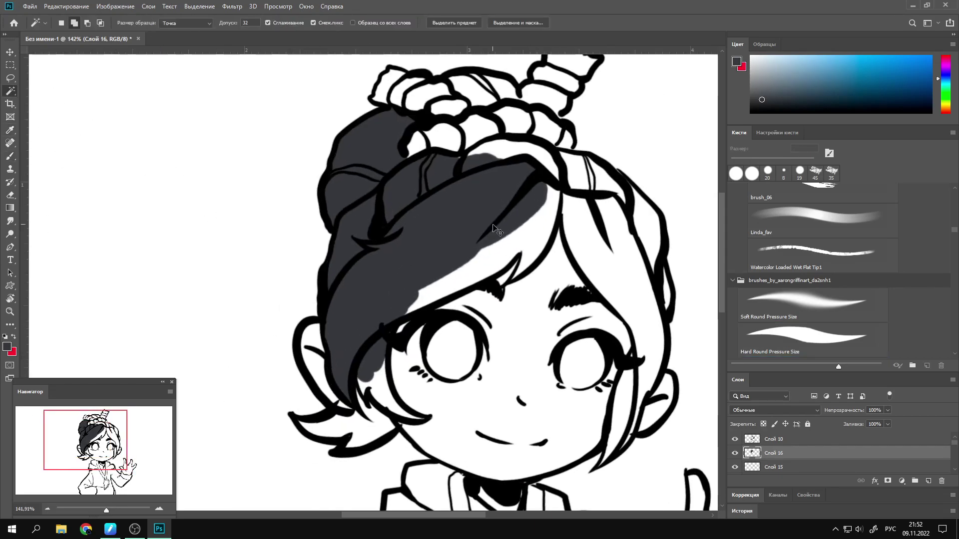
mouse_move(440, 287)
mouse_down()
mouse_move(400, 300)
mouse_move(505, 259)
mouse_move(554, 205)
mouse_move(532, 239)
mouse_move(542, 245)
mouse_move(504, 152)
mouse_move(456, 170)
mouse_up()
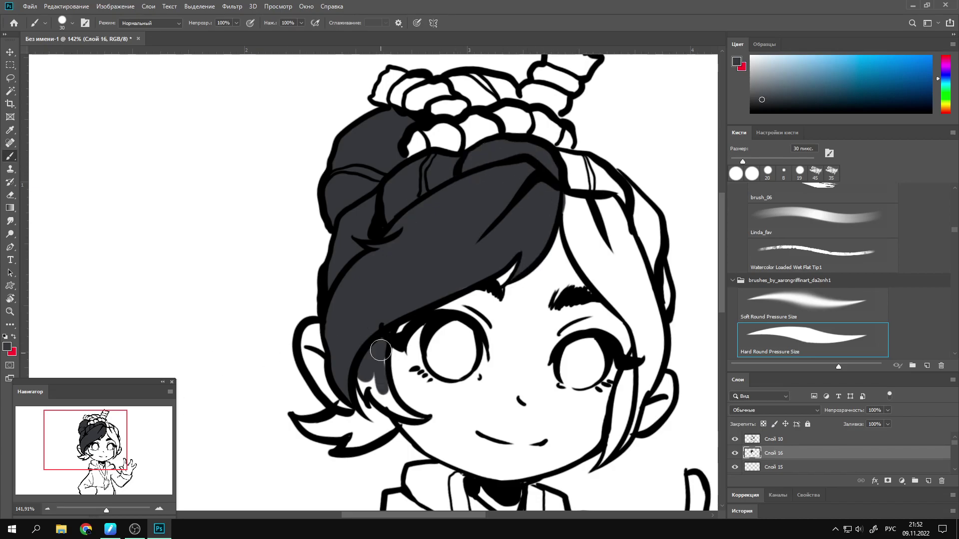
drag(381, 350, 386, 396)
drag(328, 415, 363, 421)
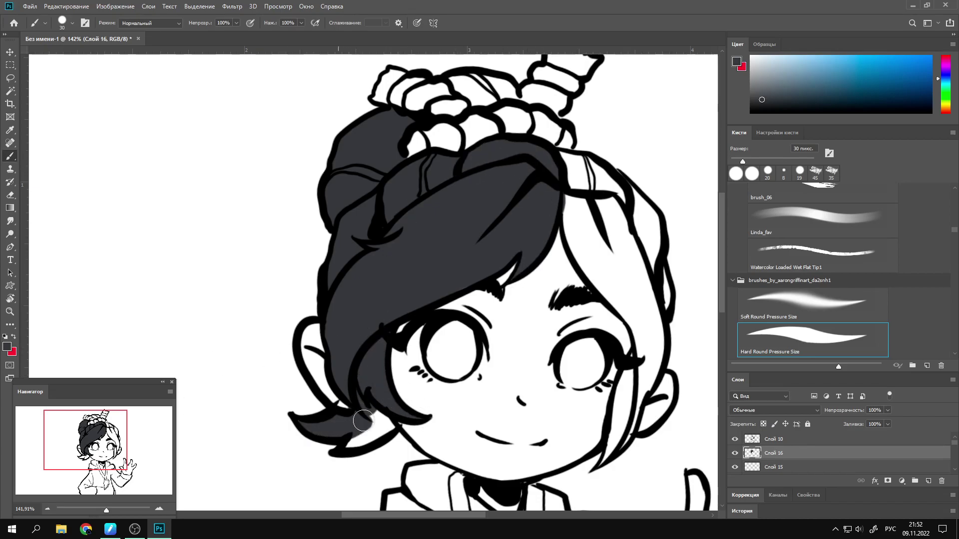
Fill the right-side hair strands and lock with dark grey.
scroll(389, 430, up, 3)
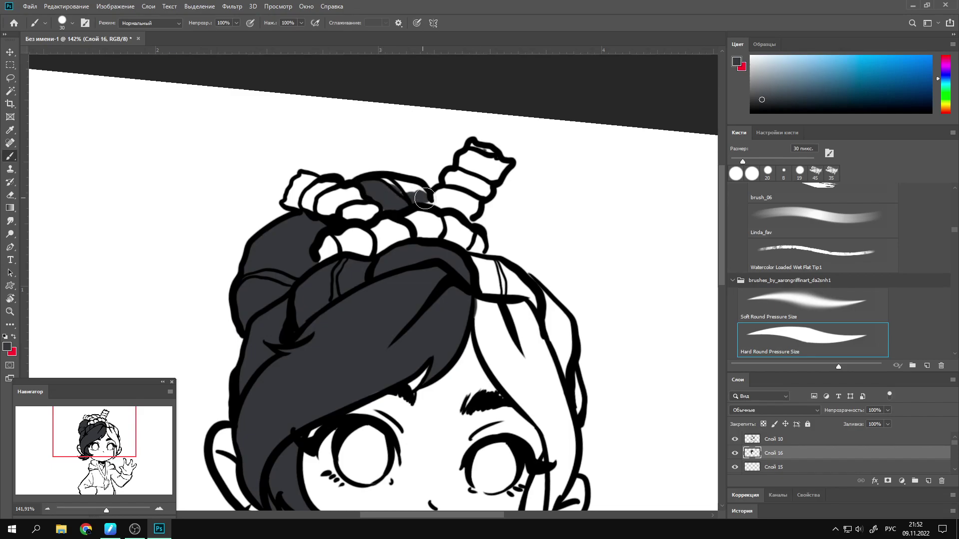
mouse_move(475, 259)
mouse_down()
mouse_move(514, 282)
mouse_move(530, 350)
mouse_up()
scroll(323, 338, right, 2)
mouse_move(379, 279)
mouse_down()
mouse_move(445, 346)
mouse_move(414, 399)
mouse_move(458, 311)
mouse_up()
scroll(343, 338, down, 3)
drag(452, 181, 464, 270)
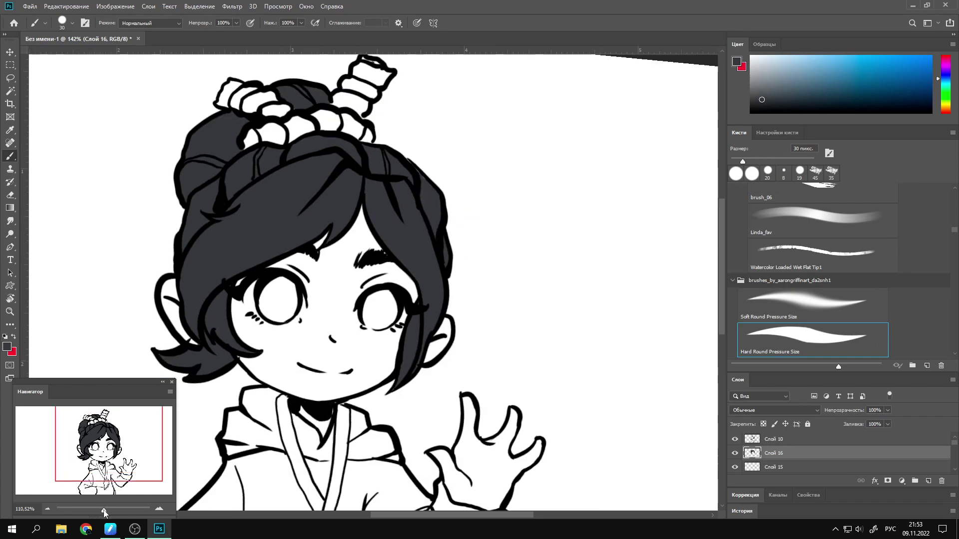
scroll(436, 215, down, 3)
Paint the face and ear pale pink on skin layer Слой 15.
key(alt+bracketleft)
key(bracketright)
click(768, 61)
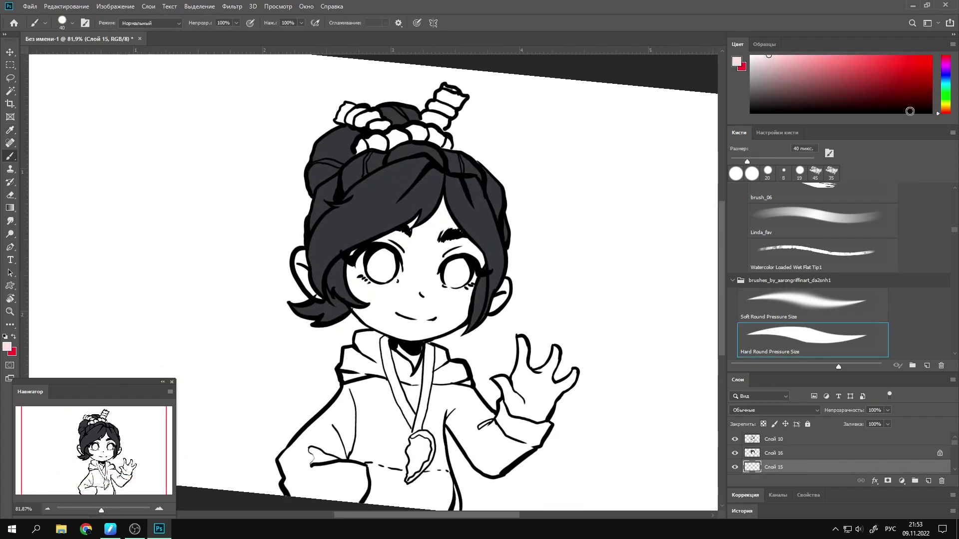
key(bracketright)
key(bracketright)
key(bracketright)
drag(434, 205, 450, 265)
drag(359, 220, 465, 299)
scroll(415, 280, up, 2)
mouse_move(344, 299)
mouse_down()
mouse_move(419, 347)
mouse_move(464, 349)
mouse_move(520, 240)
mouse_up()
key(bracketleft)
key(bracketleft)
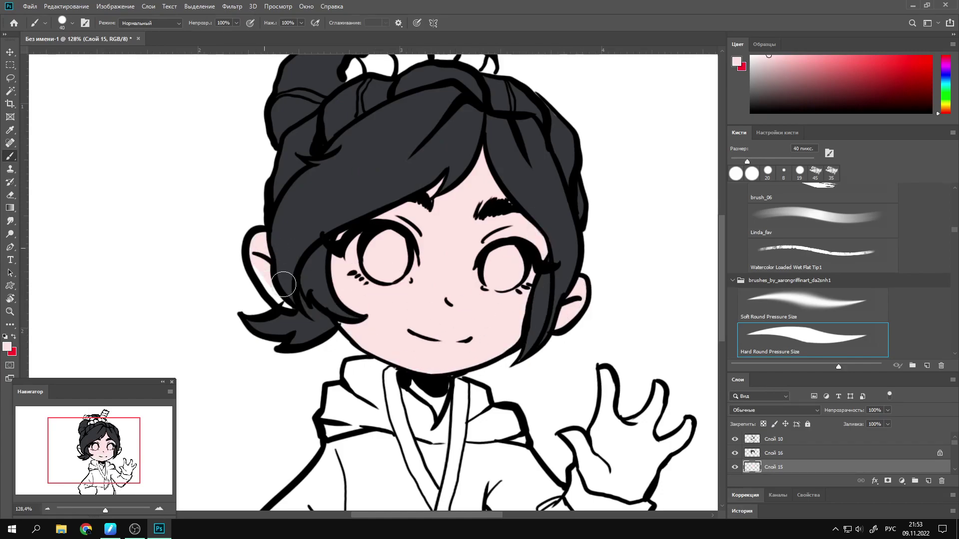
drag(284, 285, 272, 292)
Paint the waving hand, palm and thumb pale pink.
scroll(233, 409, up, 2)
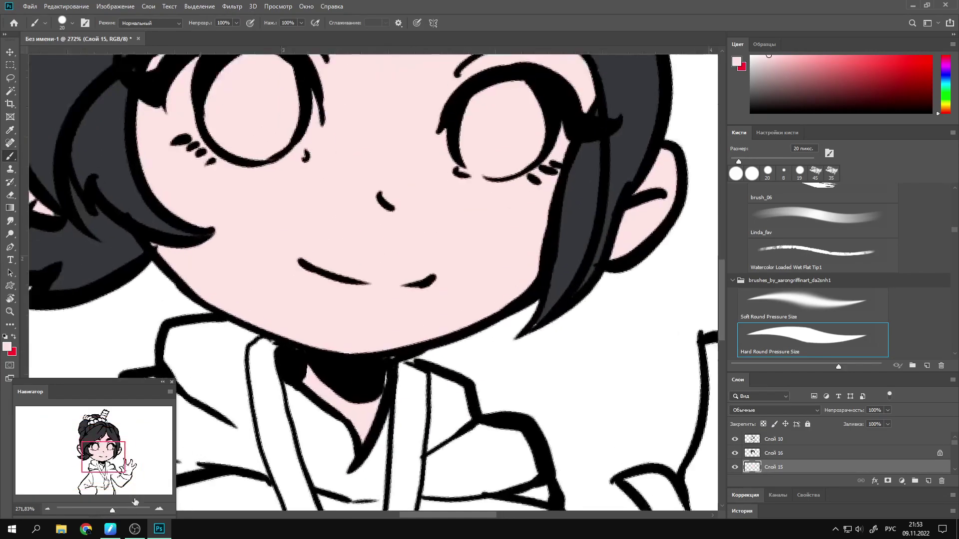
scroll(371, 347, up, 2)
key(bracketright)
mouse_move(395, 264)
mouse_down()
mouse_move(396, 342)
mouse_move(519, 300)
mouse_move(495, 370)
mouse_move(574, 385)
mouse_move(449, 470)
mouse_up()
key(bracketleft)
drag(450, 449, 473, 292)
mouse_move(325, 233)
mouse_down()
mouse_move(380, 315)
mouse_move(514, 350)
mouse_up()
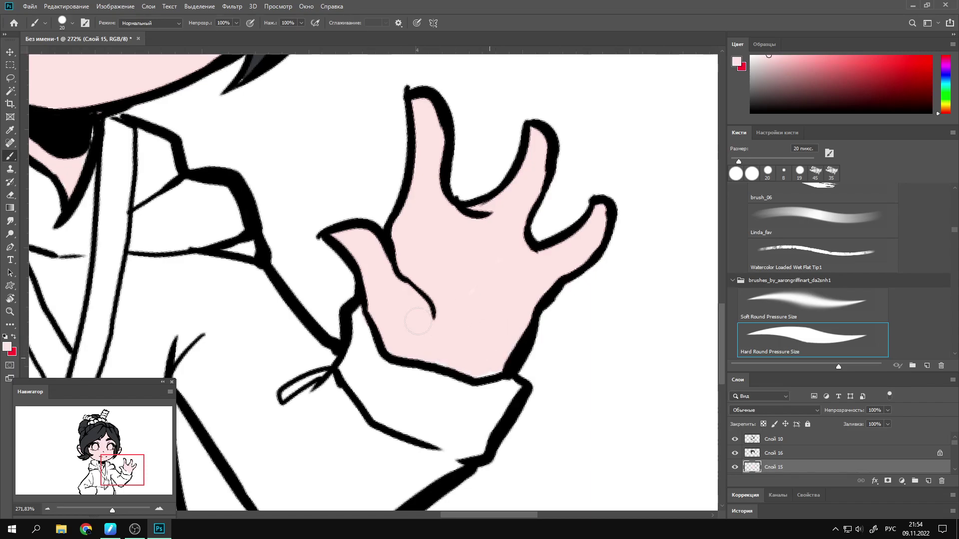
scroll(318, 428, down, 5)
Erase stray lines near the cuff and redraw the left sleeve outline on the line-art layer.
key(alt+bracketright)
key(alt+bracketright)
key(e)
mouse_move(317, 428)
mouse_down()
mouse_move(278, 421)
mouse_move(243, 460)
mouse_up()
key(b)
drag(315, 320, 259, 451)
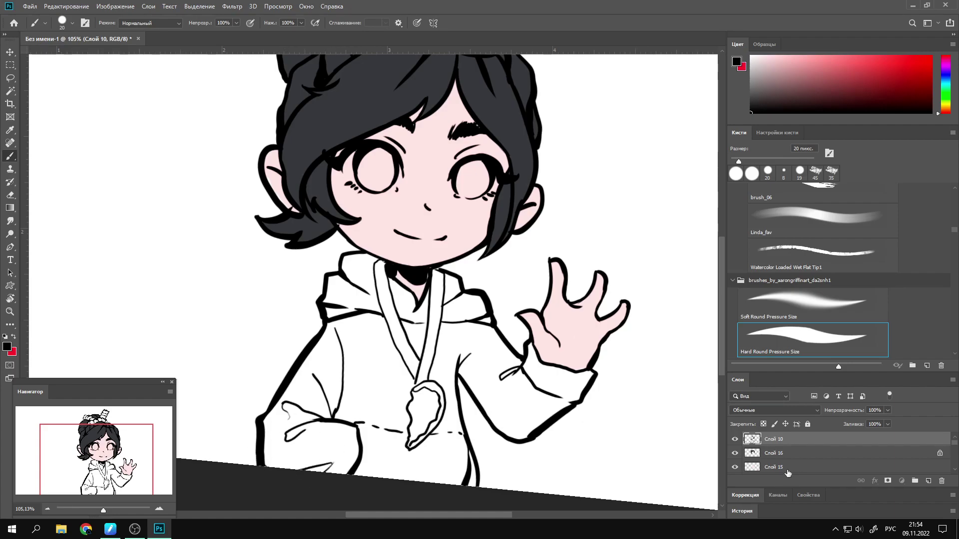
click(788, 469)
key(alt+bracketleft)
Pick mint green and paint the left sleeve, upper hoodie and collar edge.
click(943, 84)
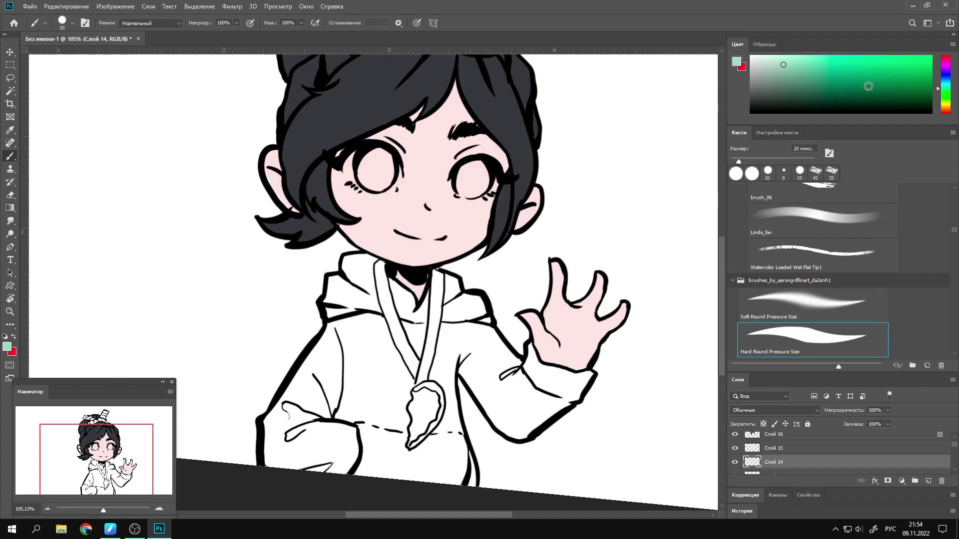
key(bracketright)
key(bracketright)
key(bracketright)
drag(330, 349, 370, 470)
scroll(210, 439, up, 3)
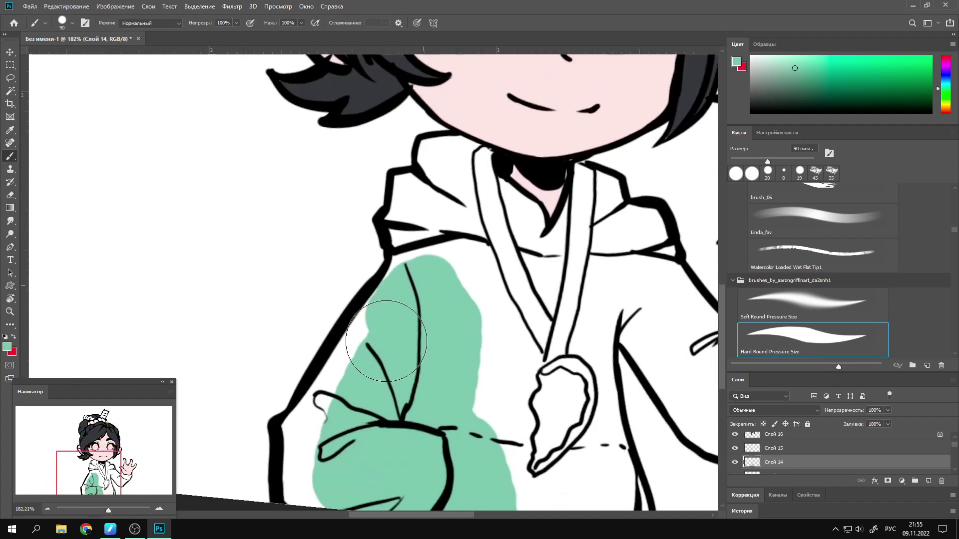
mouse_move(434, 320)
mouse_down()
mouse_move(280, 425)
mouse_move(467, 372)
mouse_move(505, 430)
mouse_up()
key(bracketleft)
key(bracketleft)
key(bracketleft)
mouse_move(444, 155)
mouse_down()
mouse_move(400, 199)
mouse_move(390, 250)
mouse_up()
mouse_move(409, 210)
mouse_down()
mouse_move(457, 208)
mouse_move(499, 300)
mouse_up()
key(bracketleft)
key(bracketleft)
scroll(499, 280, up, 5)
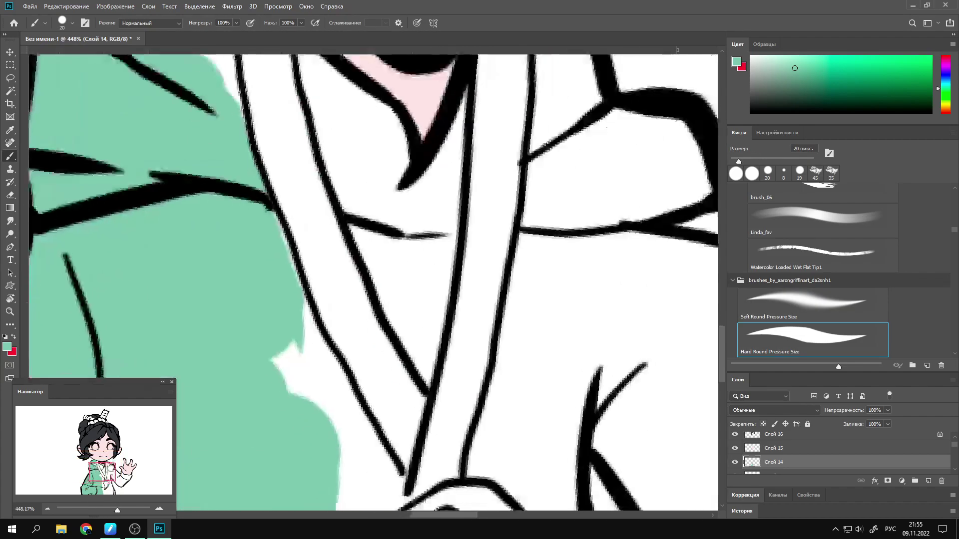
drag(320, 299, 410, 500)
mouse_move(391, 324)
mouse_down()
mouse_move(450, 207)
mouse_move(354, 105)
mouse_move(396, 268)
mouse_up()
Fill the white hoodie wedge, the area below the ear and the top strip green.
scroll(349, 199, down, 3)
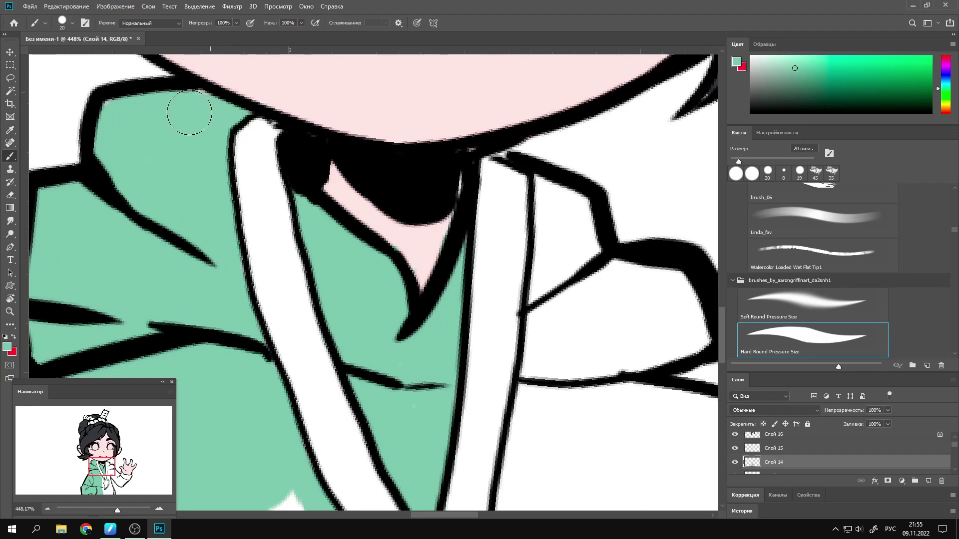
scroll(189, 103, up, 3)
scroll(377, 196, down, 5)
key(bracketright)
key(bracketright)
mouse_move(377, 196)
mouse_down()
mouse_move(407, 256)
mouse_move(381, 342)
mouse_move(406, 407)
mouse_move(505, 306)
mouse_move(492, 385)
mouse_move(546, 450)
mouse_up()
key(bracketright)
key(bracketright)
key(bracketright)
key(bracketleft)
key(bracketleft)
mouse_move(545, 360)
mouse_down()
mouse_move(519, 214)
mouse_move(546, 145)
mouse_move(494, 235)
mouse_move(499, 279)
mouse_up()
key(bracketleft)
key(bracketleft)
mouse_move(439, 68)
mouse_down()
mouse_move(325, 267)
mouse_move(396, 182)
mouse_move(390, 236)
mouse_move(443, 239)
mouse_move(482, 445)
mouse_move(535, 385)
mouse_move(360, 295)
mouse_up()
Paint the sleeve, cuff and white gaps under the sleeve green.
key(bracketright)
key(bracketright)
key(bracketright)
key(bracketleft)
key(bracketleft)
key(bracketleft)
mouse_move(414, 272)
mouse_down()
mouse_move(561, 315)
mouse_move(342, 299)
mouse_move(385, 445)
mouse_up()
drag(112, 510, 104, 510)
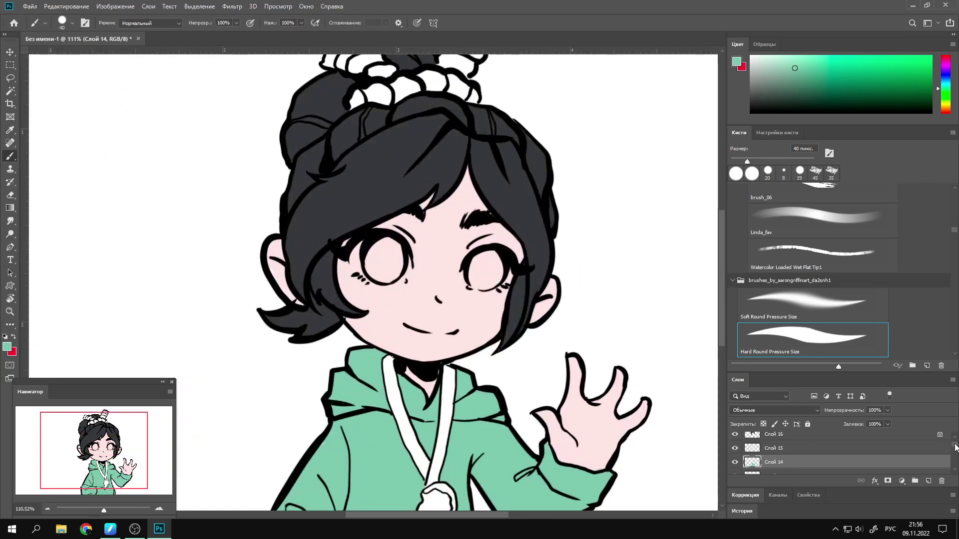
scroll(803, 448, down, 2)
click(802, 448)
drag(945, 98, 946, 56)
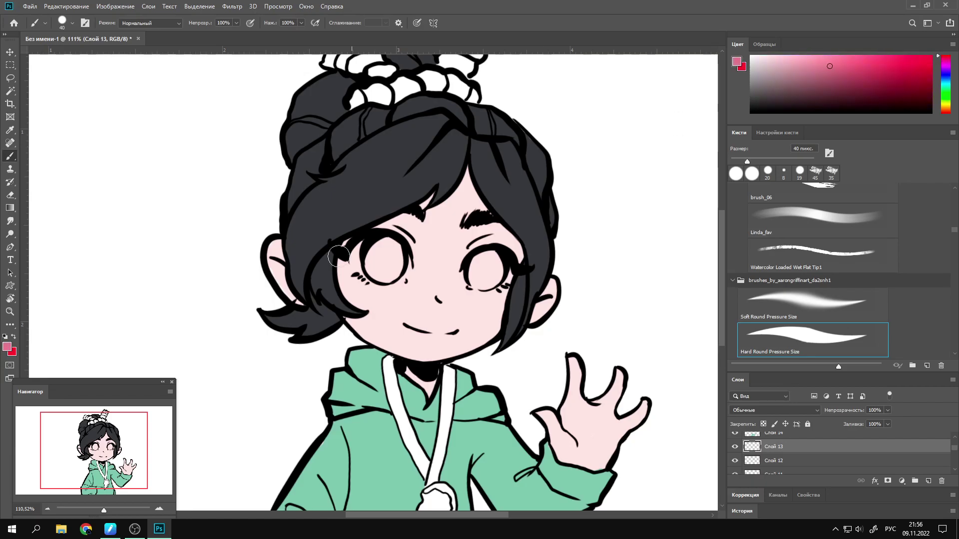
Paint the hair buns and the top and left hair ties pink.
drag(338, 256, 182, 392)
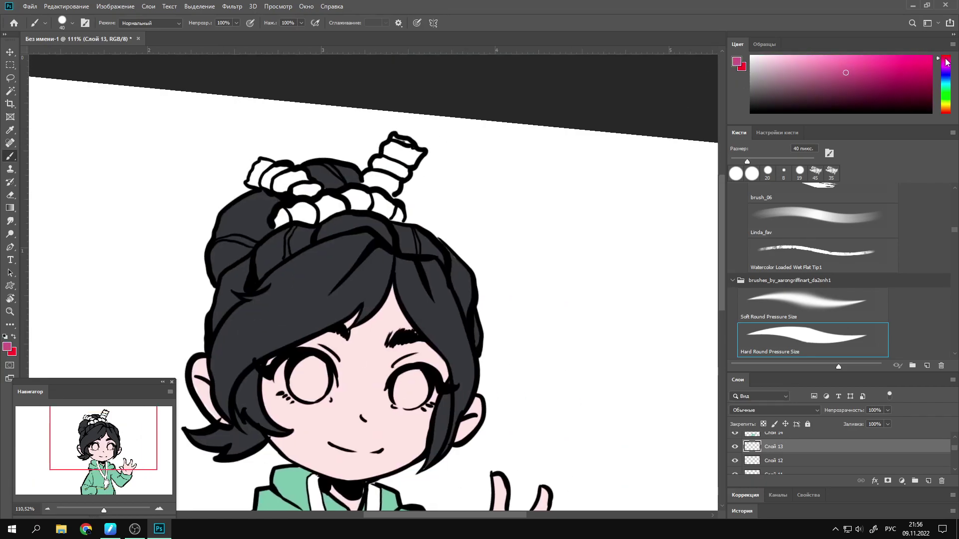
mouse_move(350, 199)
mouse_down()
mouse_move(282, 220)
mouse_move(380, 202)
mouse_up()
drag(295, 212, 374, 207)
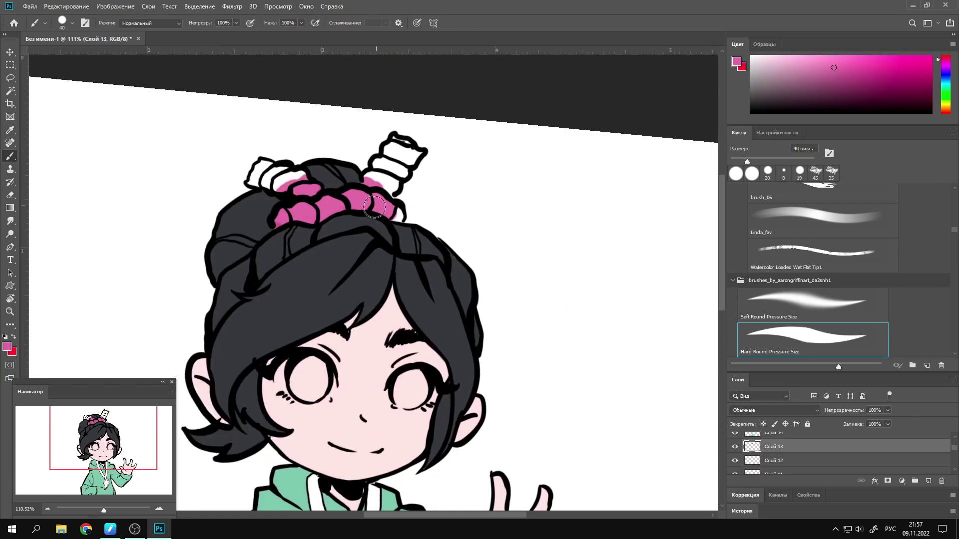
scroll(221, 352, up, 4)
drag(300, 230, 309, 300)
mouse_move(325, 220)
mouse_down()
mouse_move(349, 320)
mouse_move(280, 369)
mouse_up()
drag(300, 349, 524, 250)
scroll(350, 249, down, 3)
drag(310, 279, 240, 320)
scroll(350, 249, down, 2)
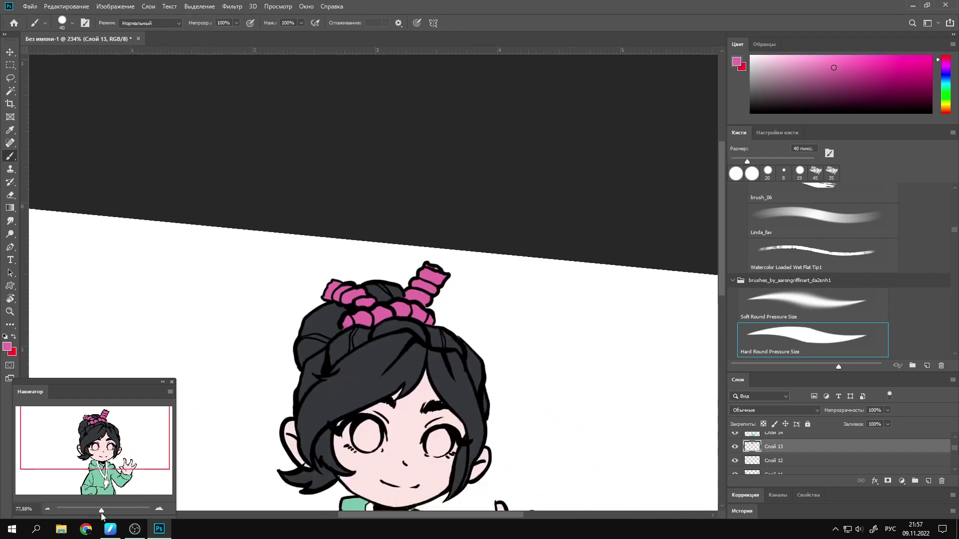
scroll(399, 250, up, 1)
On Слой 17, paint both irises a dark red-brown.
drag(954, 452, 954, 442)
click(773, 455)
click(945, 107)
click(809, 90)
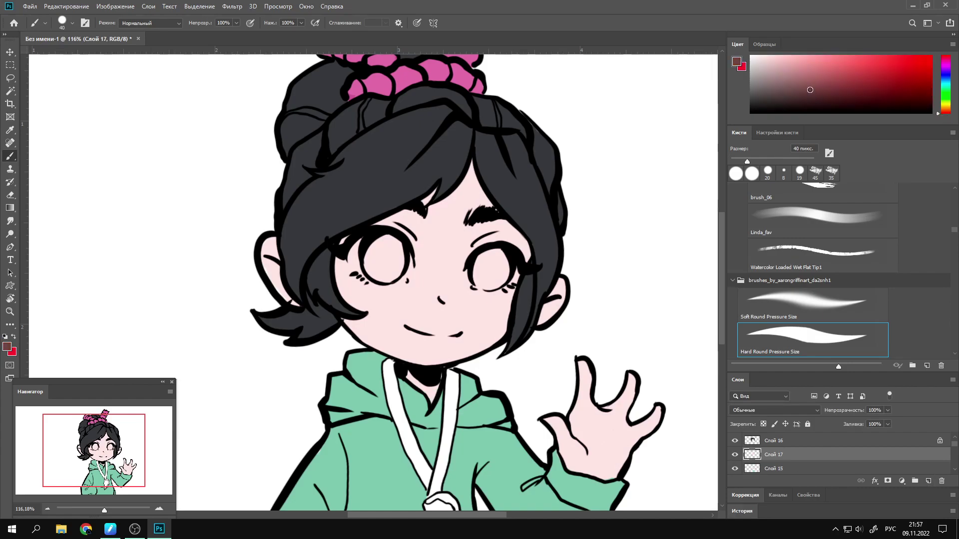
drag(377, 250, 394, 267)
drag(492, 257, 501, 280)
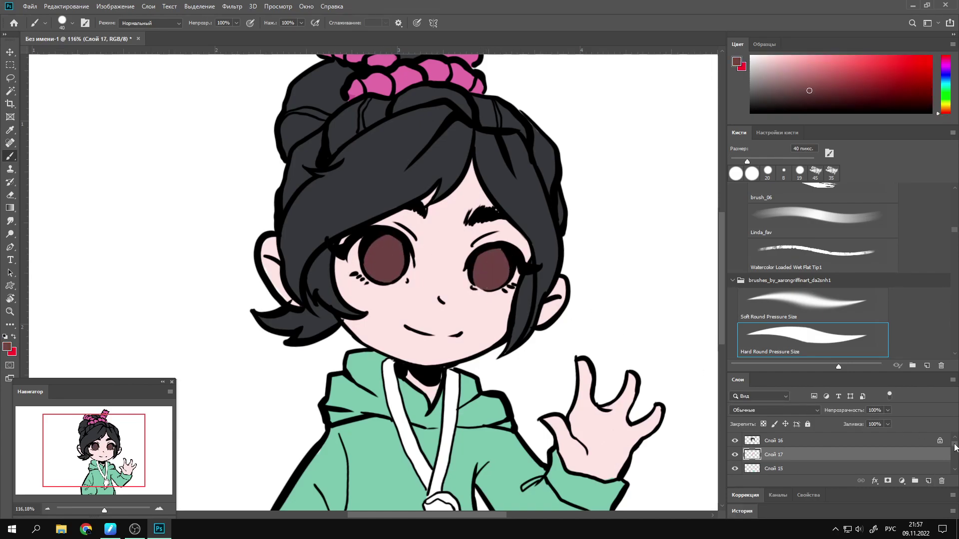
Paint the lanyard strap a light magenta-purple.
key(ctrl+[)
key(ctrl+[)
key(ctrl+[)
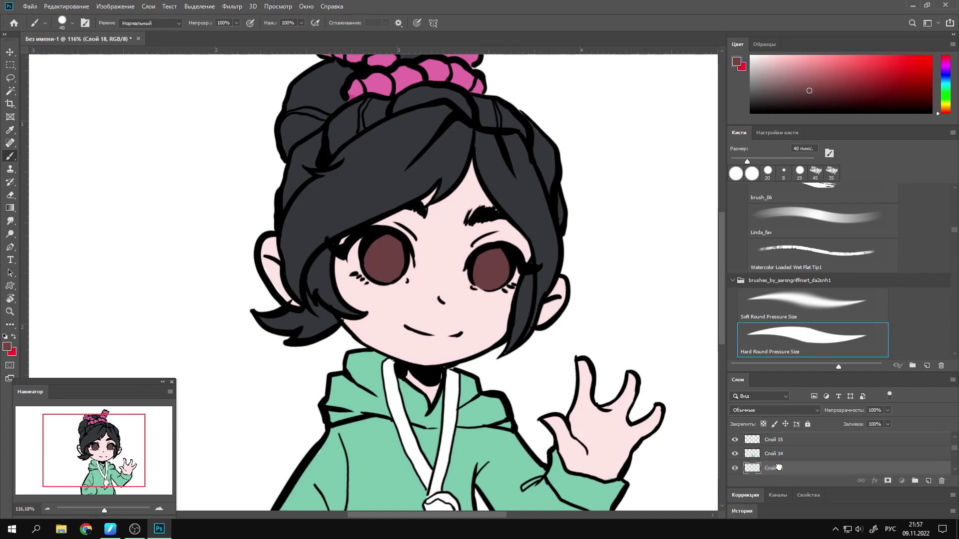
key(ctrl+[)
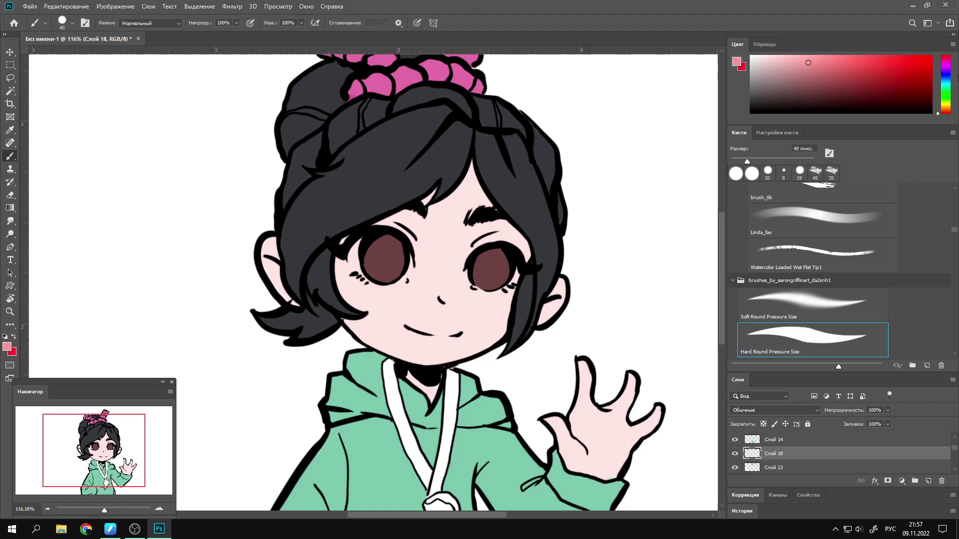
drag(944, 72, 944, 64)
click(795, 76)
drag(392, 362, 440, 492)
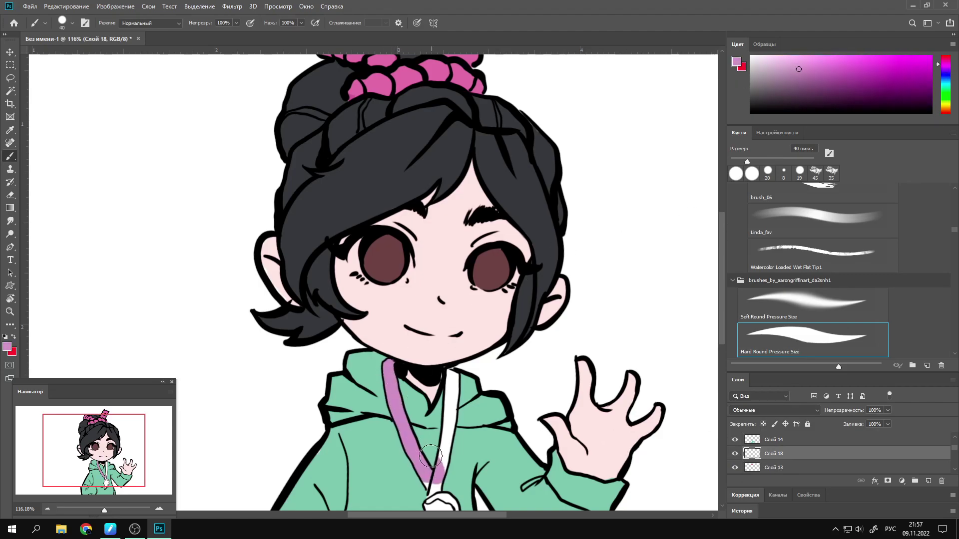
drag(457, 372, 437, 462)
scroll(109, 469, up, 2)
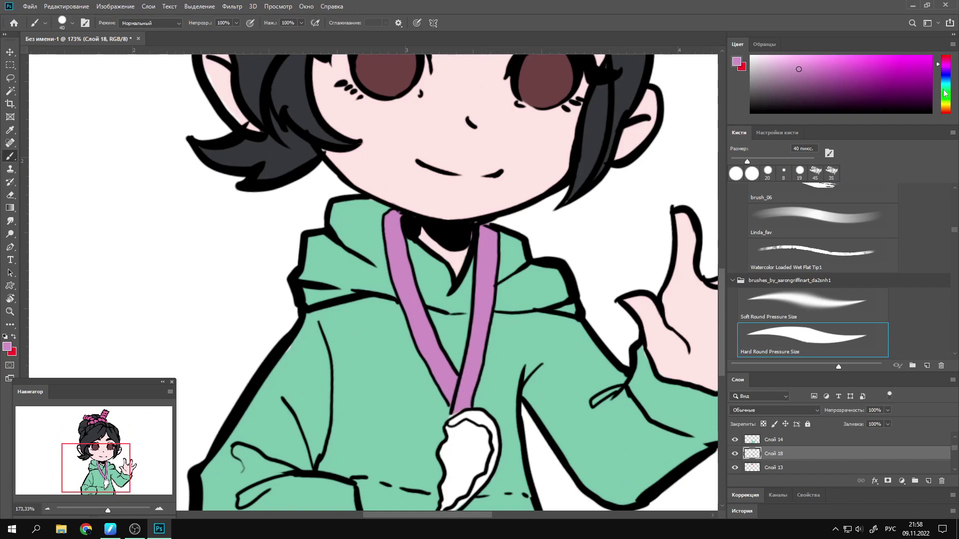
Colour the pendant pale cyan and zoom out to view the whole character.
click(946, 91)
click(771, 62)
mouse_move(480, 429)
mouse_down()
mouse_move(447, 495)
mouse_move(487, 457)
mouse_up()
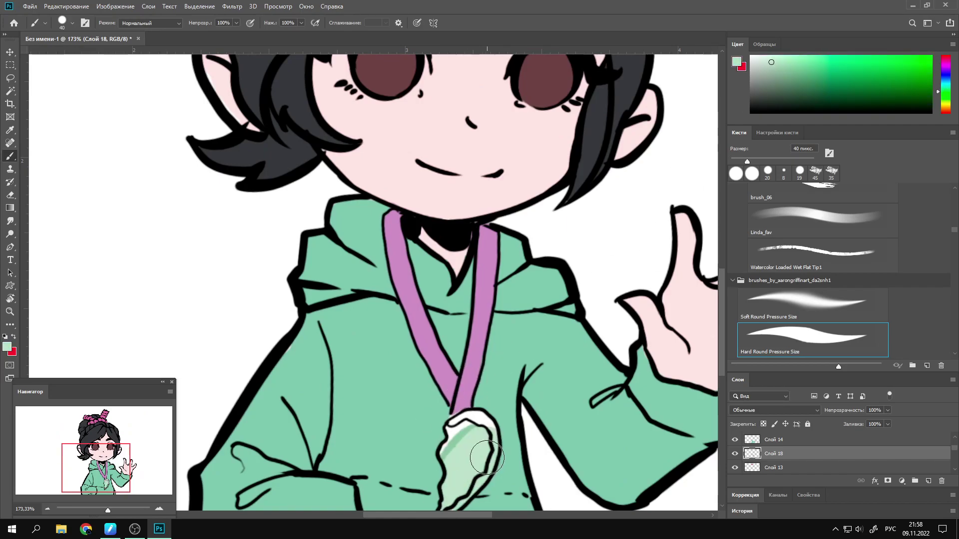
click(945, 84)
drag(465, 420, 462, 464)
drag(110, 508, 104, 509)
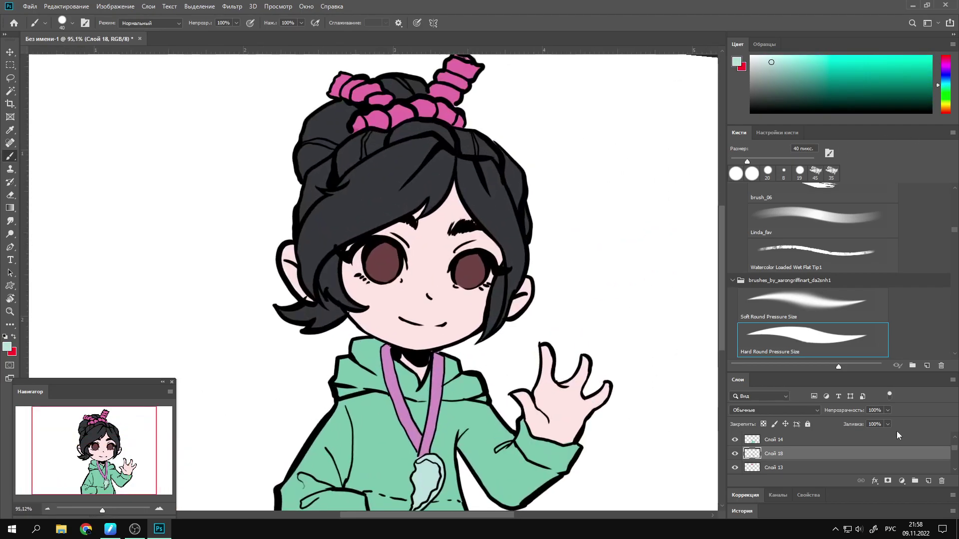
scroll(768, 452, up, 2)
scroll(839, 224, up, 10)
On line-art layer Слой 10, recolour the mouth and eye lines red-pink with a soft brush.
click(812, 286)
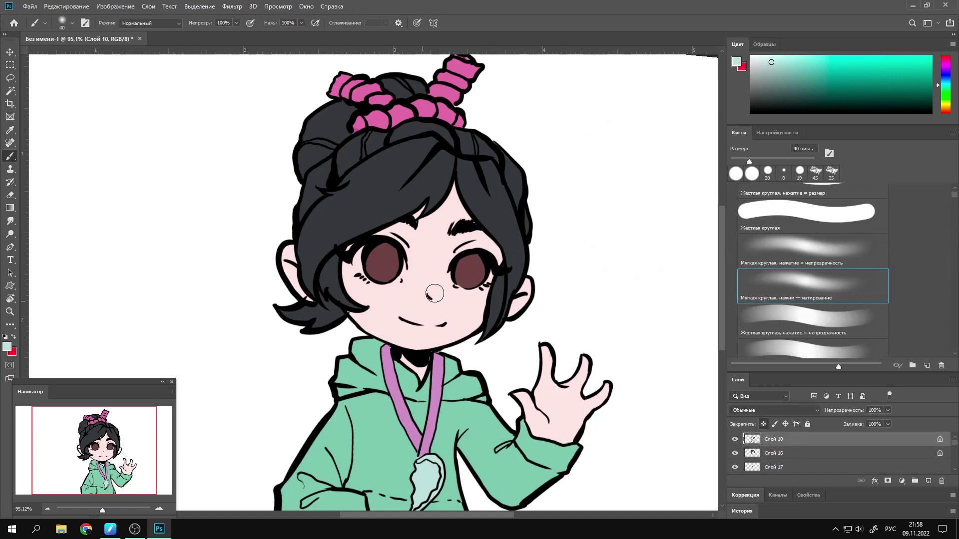
click(945, 111)
click(826, 68)
drag(429, 290, 437, 327)
key(bracketleft)
key(bracketleft)
key(bracketleft)
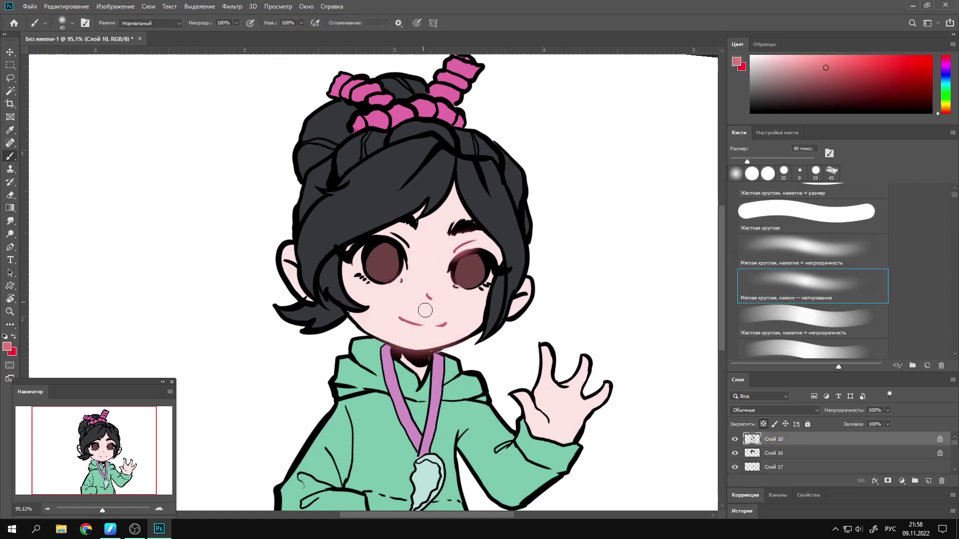
drag(404, 236, 409, 247)
Recolour the jaw, ear and hand outlines pink.
key(bracketright)
key(bracketright)
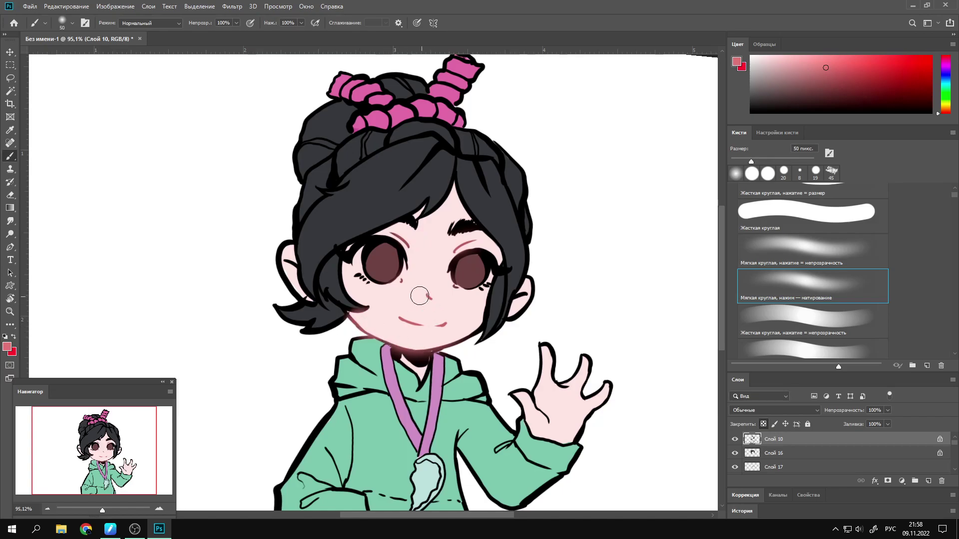
key(bracketright)
key(bracketright)
key(bracketright)
mouse_move(440, 307)
mouse_down()
mouse_move(529, 280)
mouse_move(525, 319)
mouse_up()
drag(287, 232, 295, 304)
mouse_move(545, 355)
mouse_down()
mouse_move(570, 383)
mouse_move(605, 388)
mouse_up()
key(bracketleft)
key(bracketleft)
key(bracketleft)
drag(399, 354, 407, 352)
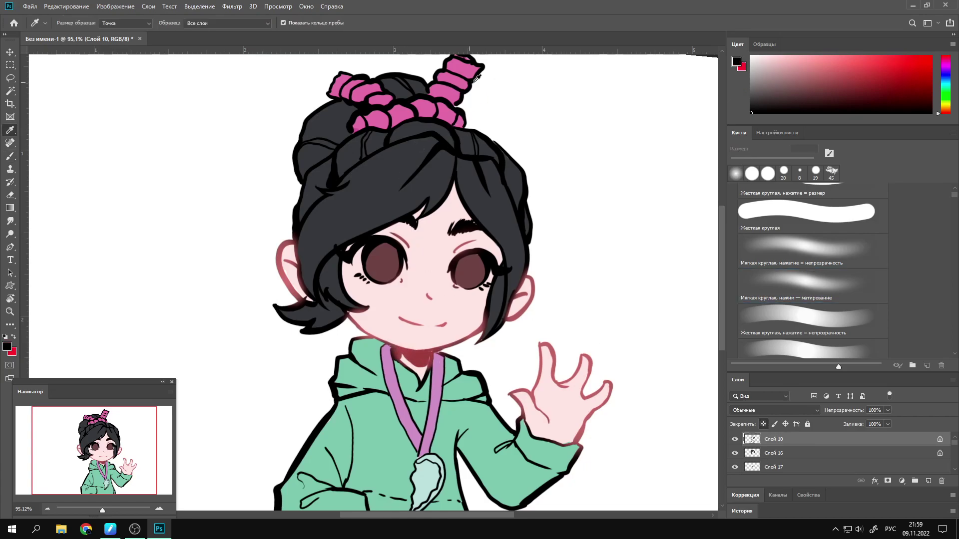
Recolour the hair bun outlines dark magenta.
alt+click(452, 117)
drag(452, 109, 427, 175)
key(bracketright)
key(bracketright)
key(bracketright)
key(bracketleft)
key(bracketleft)
key(bracketleft)
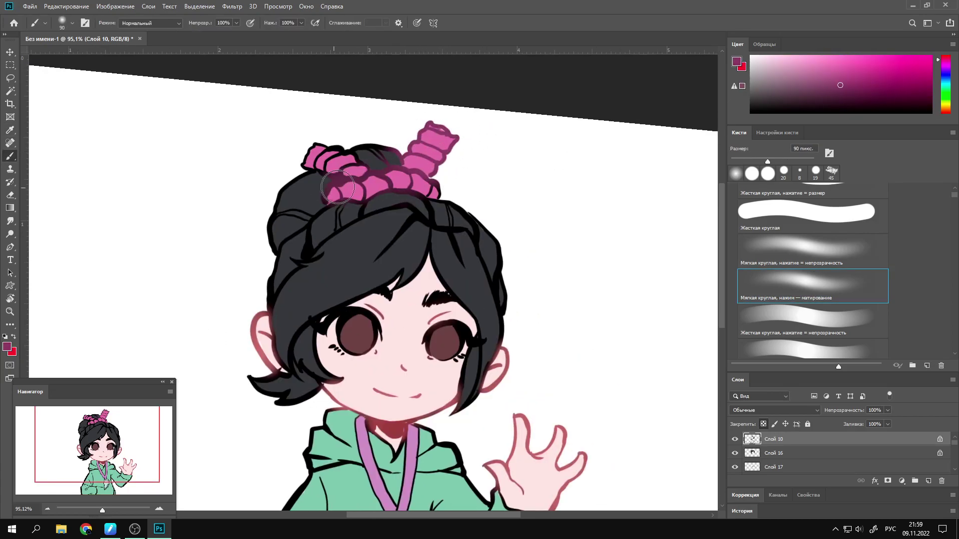
drag(330, 165, 450, 190)
Sample the hoodie green and recolour the hoodie and pocket outlines.
drag(359, 165, 300, 160)
scroll(517, 423, down, 5)
alt+click(517, 424)
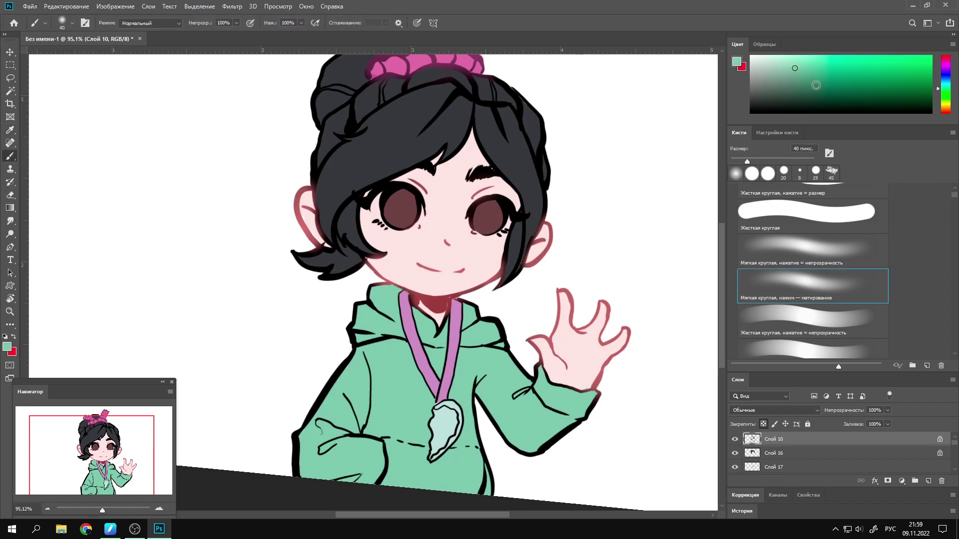
key(bracketright)
key(bracketright)
key(bracketright)
mouse_move(580, 429)
mouse_down()
mouse_move(353, 460)
mouse_move(320, 320)
mouse_up()
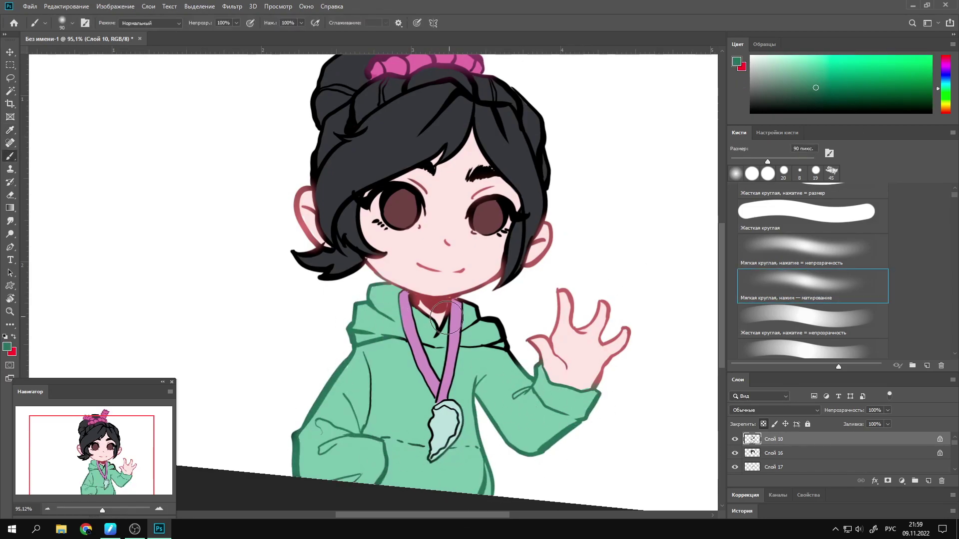
key(bracketleft)
key(bracketleft)
key(bracketleft)
drag(414, 305, 514, 362)
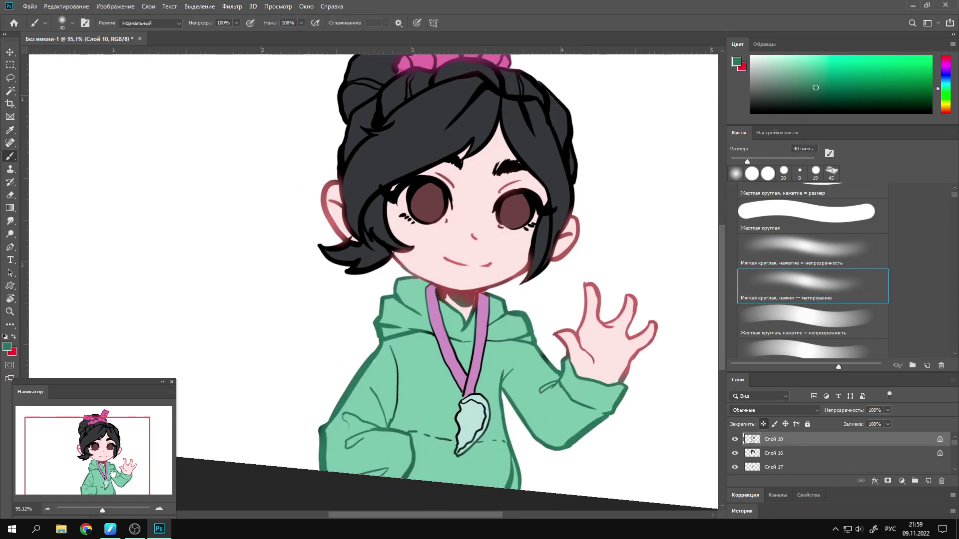
Sample the lanyard purple and pendant light teal for their outlines.
scroll(500, 325, up, 4)
key(bracketright)
click(821, 99)
scroll(497, 313, down, 4)
alt+click(439, 300)
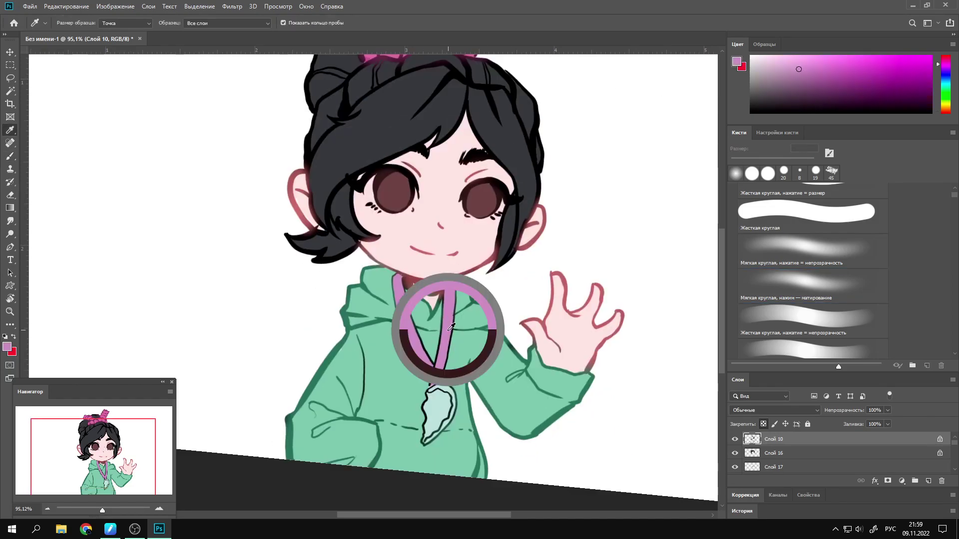
key(bracketright)
alt+click(453, 400)
key(bracketleft)
key(bracketleft)
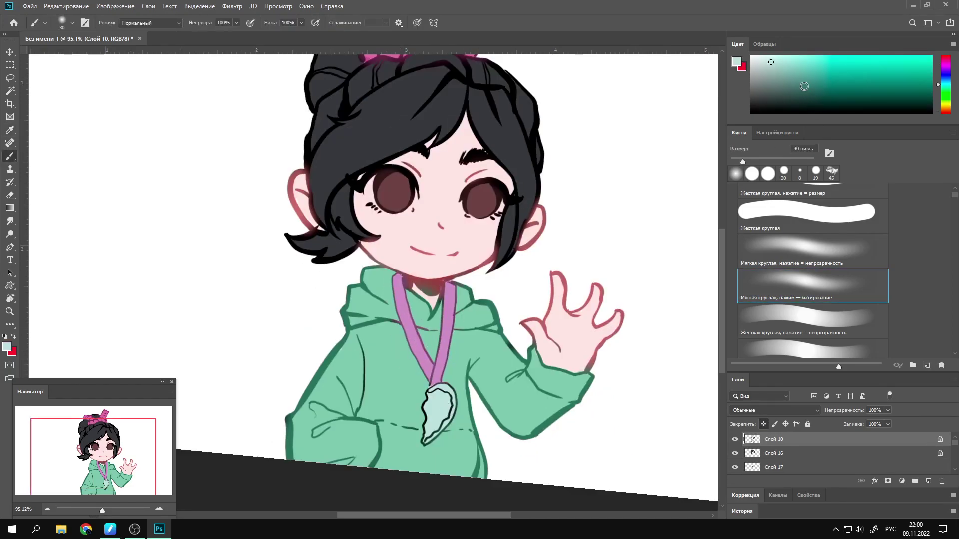
scroll(439, 428, up, 3)
On Слой 16, add a grey sheen across the hair with the PALETTEKNIFE brush.
click(773, 453)
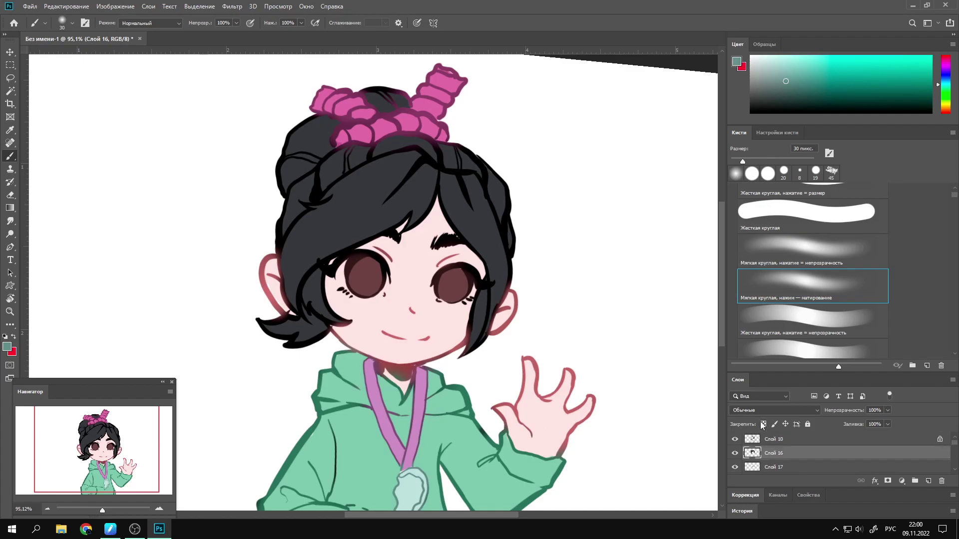
drag(946, 85, 945, 78)
scroll(809, 280, down, 5)
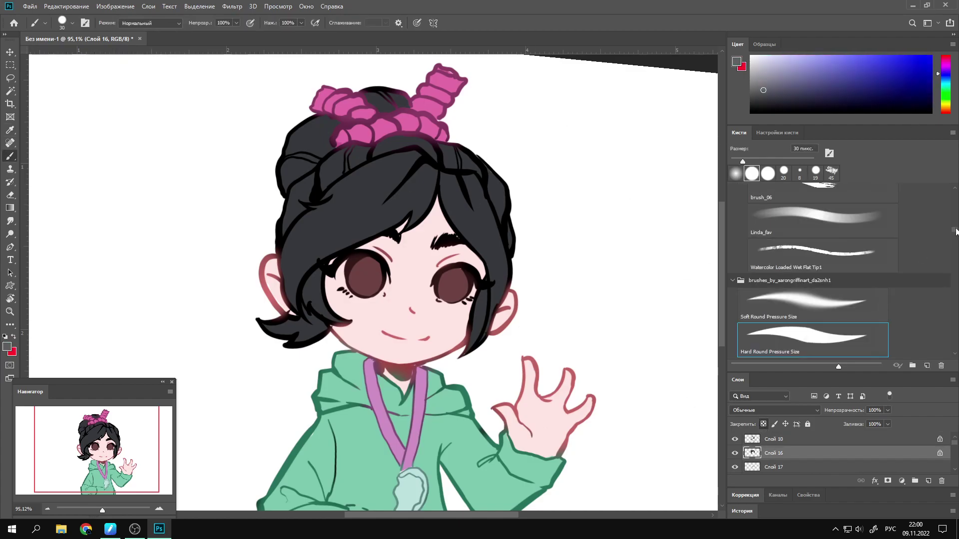
scroll(809, 280, down, 2)
click(808, 287)
drag(404, 157, 292, 252)
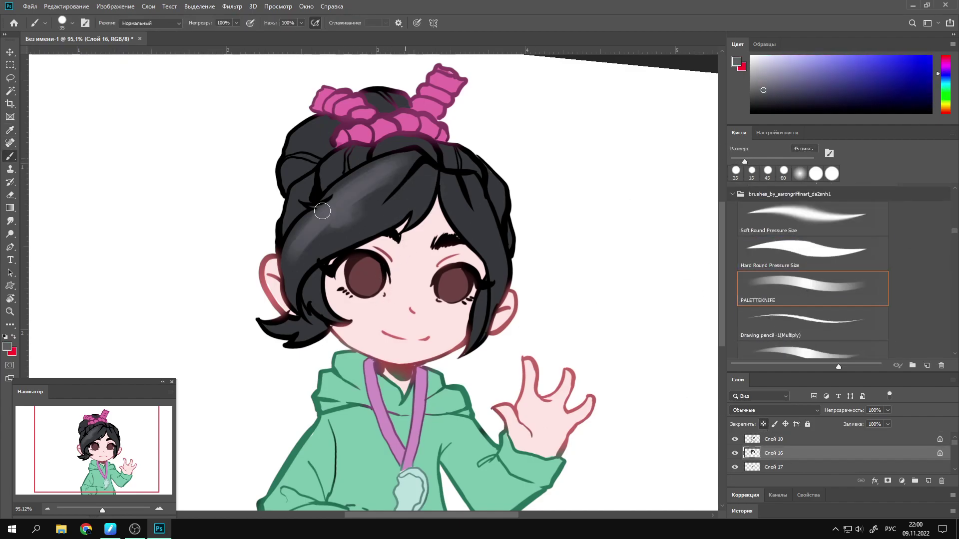
key(bracketright)
drag(469, 179, 500, 282)
drag(415, 157, 345, 212)
mouse_move(422, 179)
mouse_down()
mouse_move(325, 150)
mouse_move(292, 153)
mouse_up()
key(bracketright)
key(bracketright)
key(bracketright)
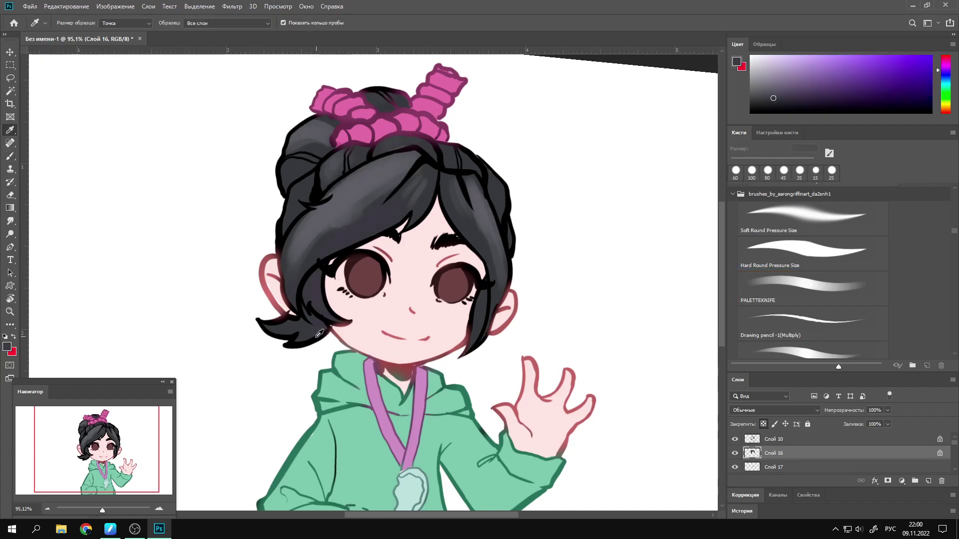
Paint dark shading strands from ear to bun and move Слой 16 above Слой 17.
click(946, 78)
click(766, 102)
drag(307, 310, 290, 172)
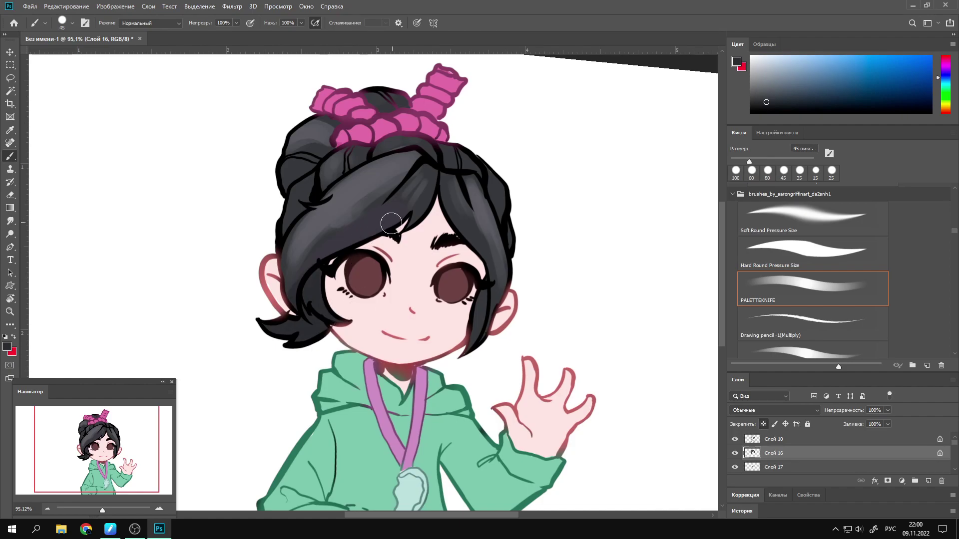
mouse_move(362, 97)
mouse_down()
mouse_move(396, 167)
mouse_move(311, 235)
mouse_up()
key(bracketleft)
key(bracketleft)
key(bracketleft)
drag(343, 199, 341, 198)
key(ctrl+bracketright)
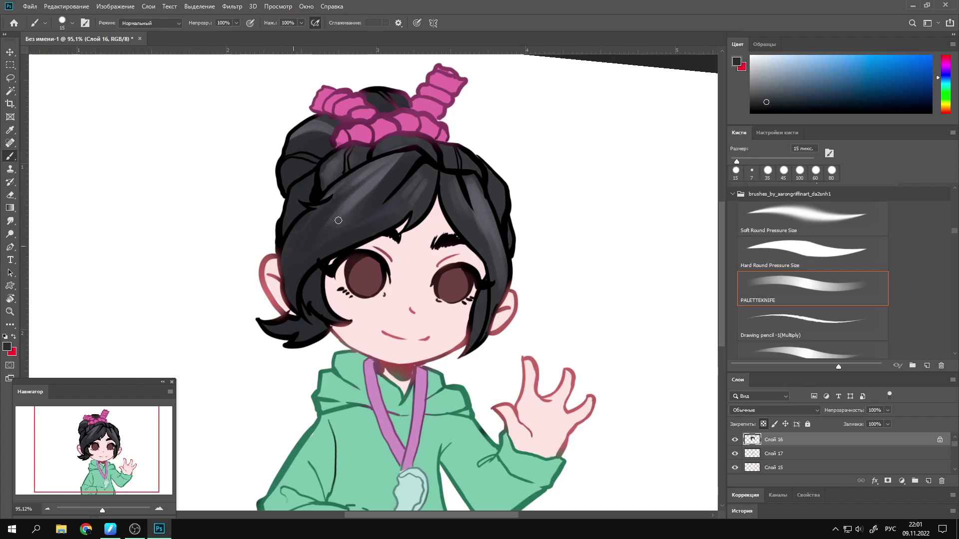
key(bracketright)
key(bracketright)
drag(453, 180, 485, 279)
Paint darker and reddish-brown strands over both sides of the hair with a 35 px brush.
alt+click(327, 328)
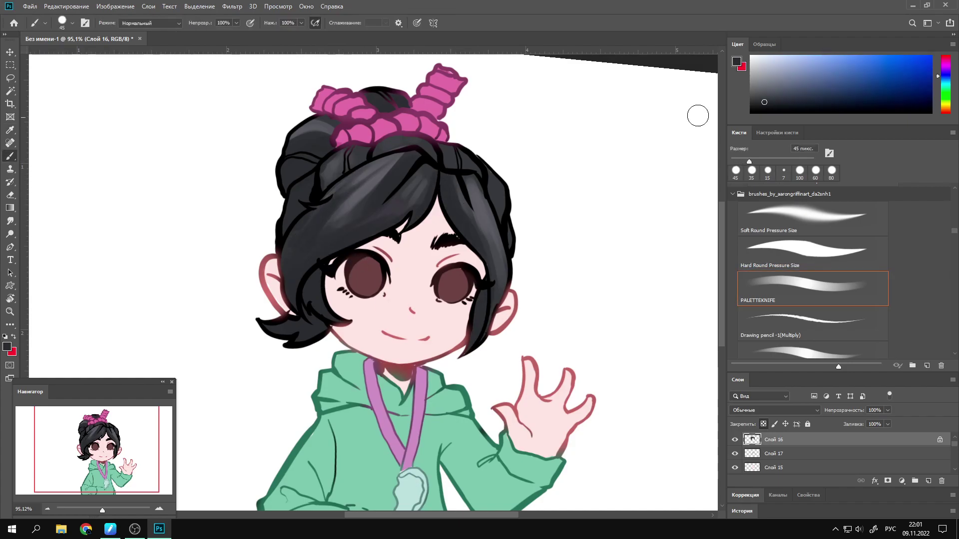
drag(808, 110, 807, 102)
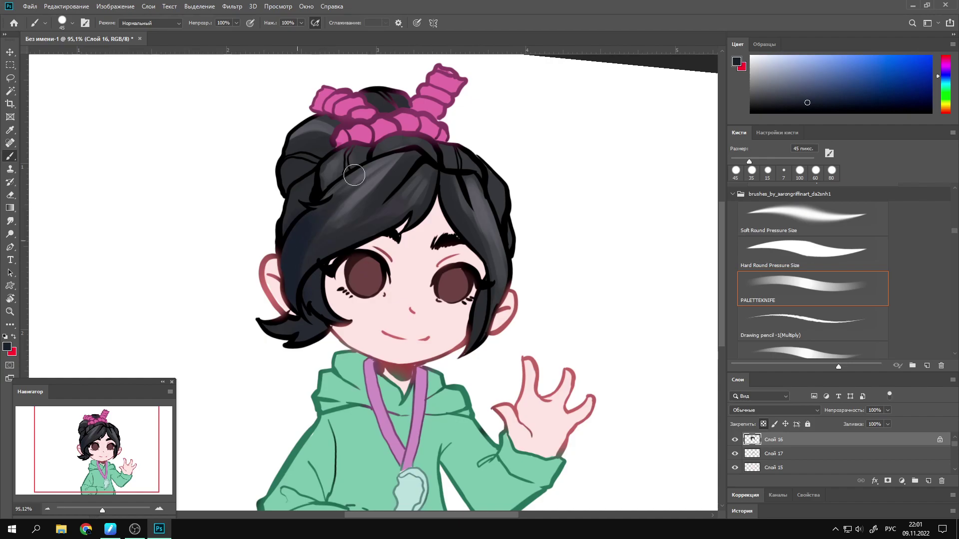
drag(307, 183, 300, 147)
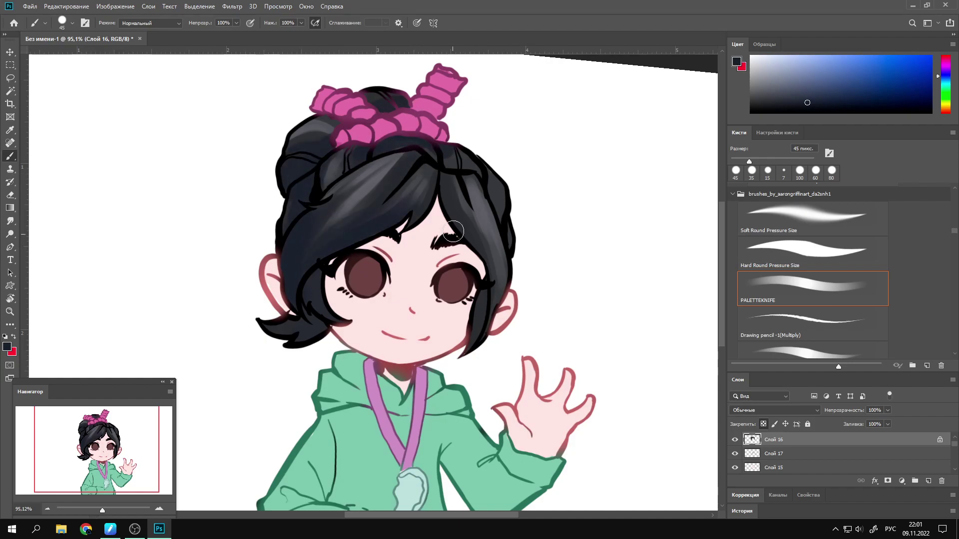
drag(450, 182, 480, 342)
drag(500, 183, 489, 320)
click(762, 90)
click(945, 70)
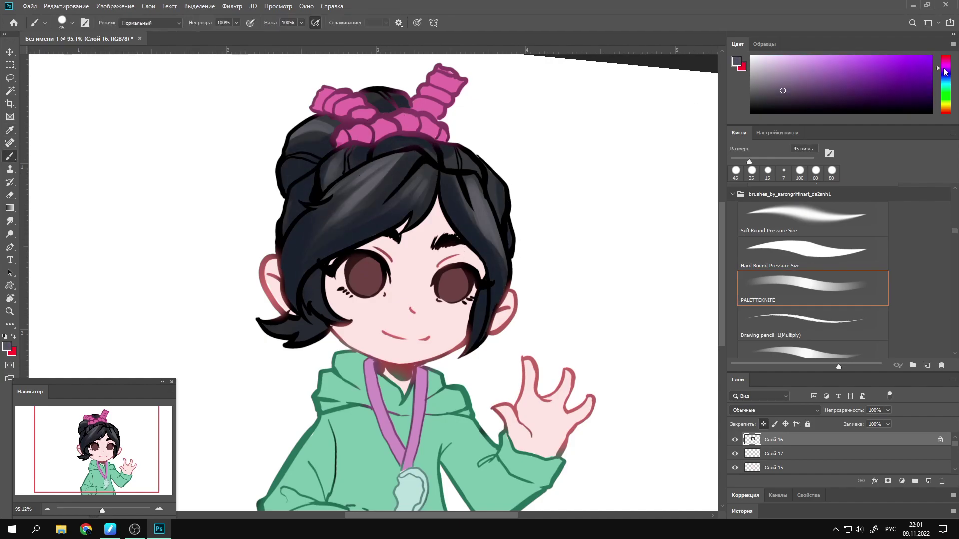
drag(397, 152, 307, 250)
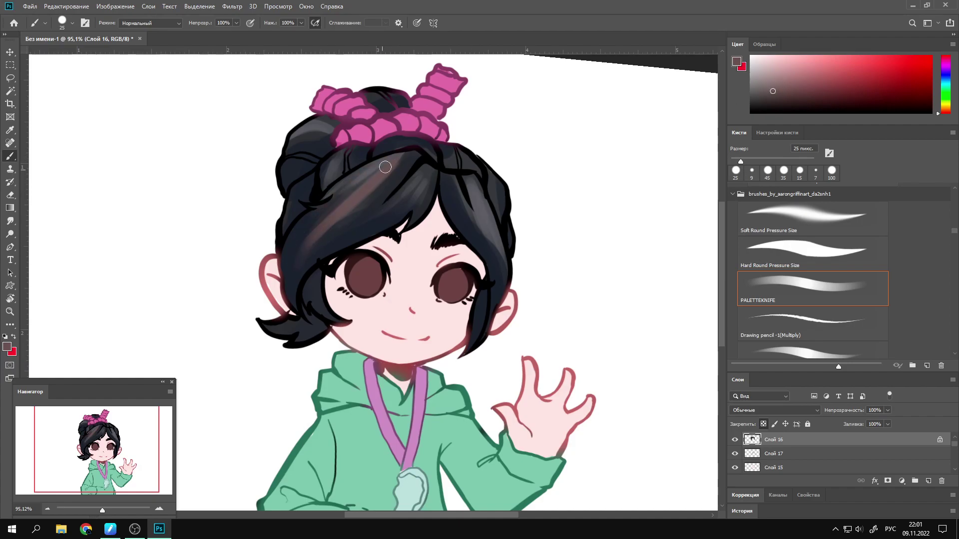
key(bracketright)
drag(344, 240, 424, 170)
drag(472, 227, 467, 179)
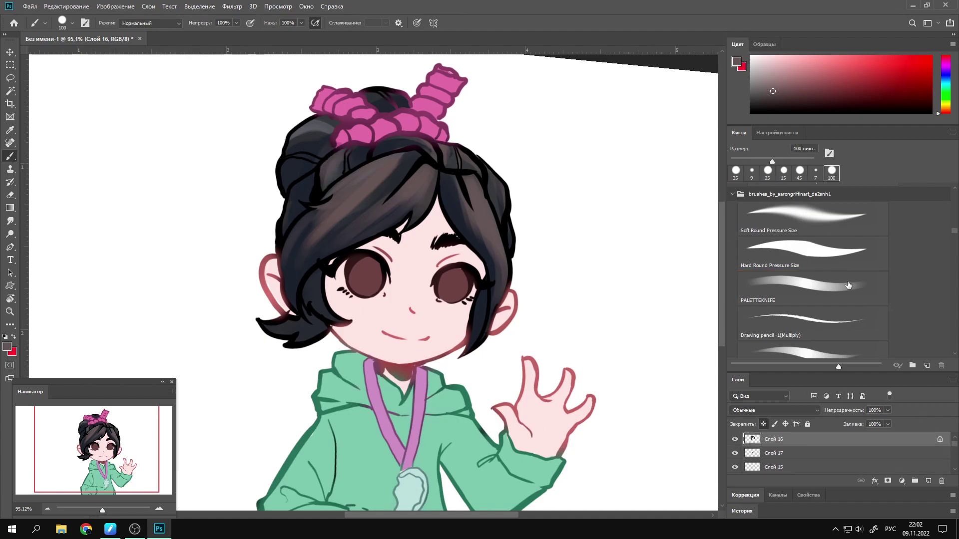
Darken the hair with one huge soft round stroke, then set pinkish-grey in Перекрытие mode.
click(832, 170)
key(bracketright)
key(bracketright)
key(bracketright)
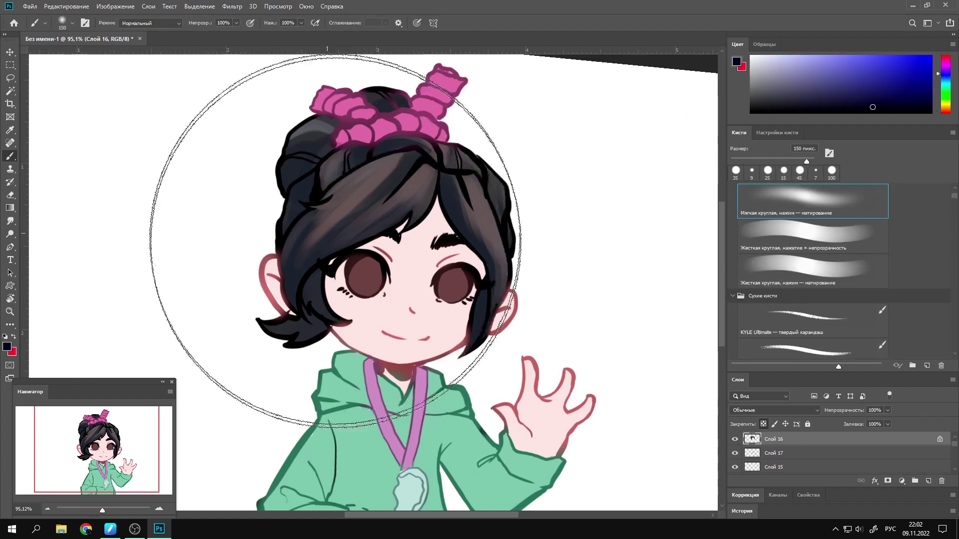
drag(364, 215, 247, 182)
click(774, 70)
click(946, 113)
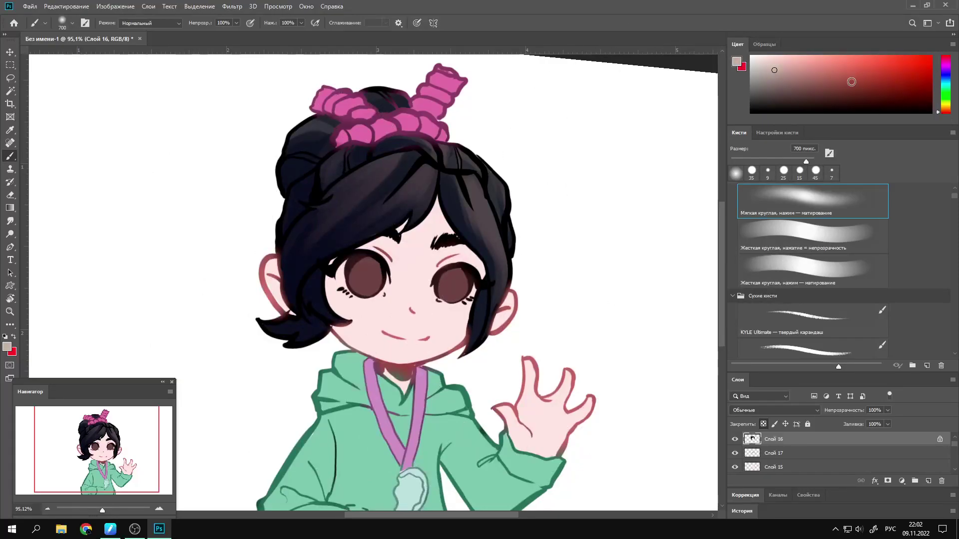
click(149, 23)
click(150, 139)
Brush a red Overlay glow over both eyes on Слой 17 with an 80 px brush.
drag(499, 189, 544, 210)
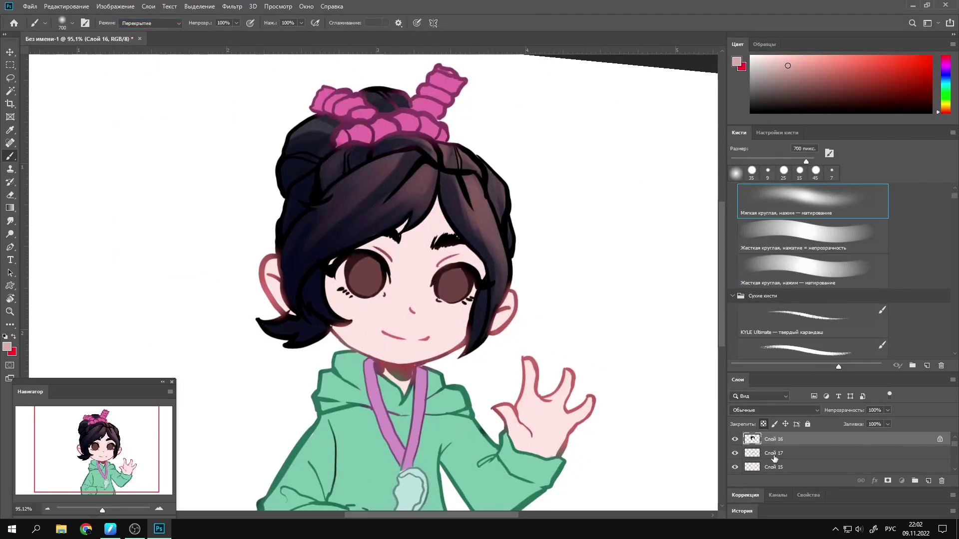
click(772, 453)
key(bracketleft)
key(bracketleft)
key(bracketleft)
drag(447, 278, 457, 287)
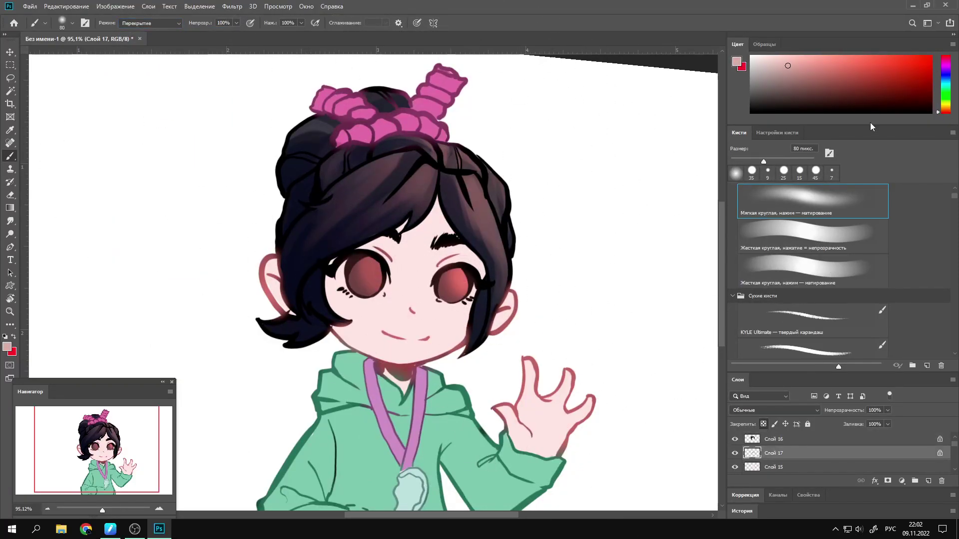
key(bracketright)
key(bracketright)
key(bracketright)
drag(366, 279, 370, 267)
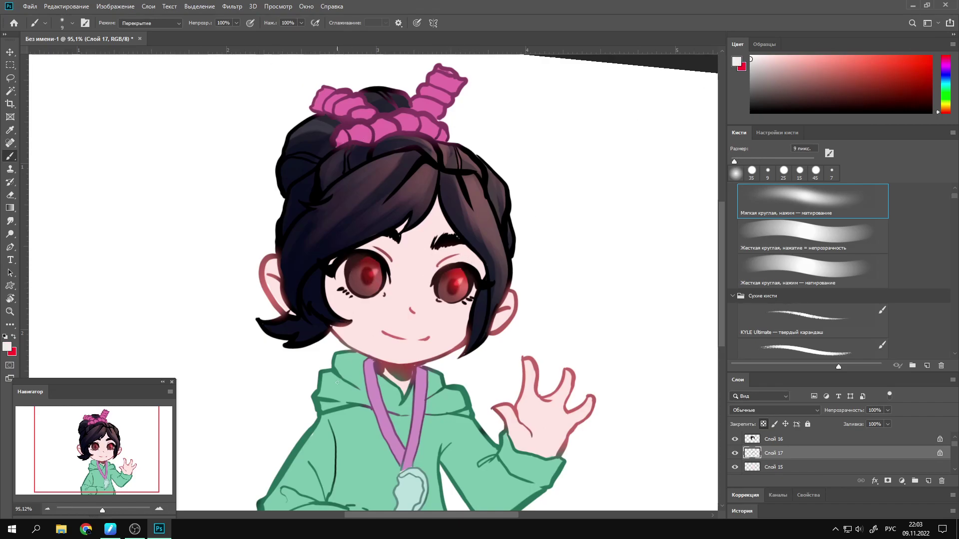
Return the brush to Normal blending and pick a dark red from the iris.
click(150, 23)
alt+click(378, 268)
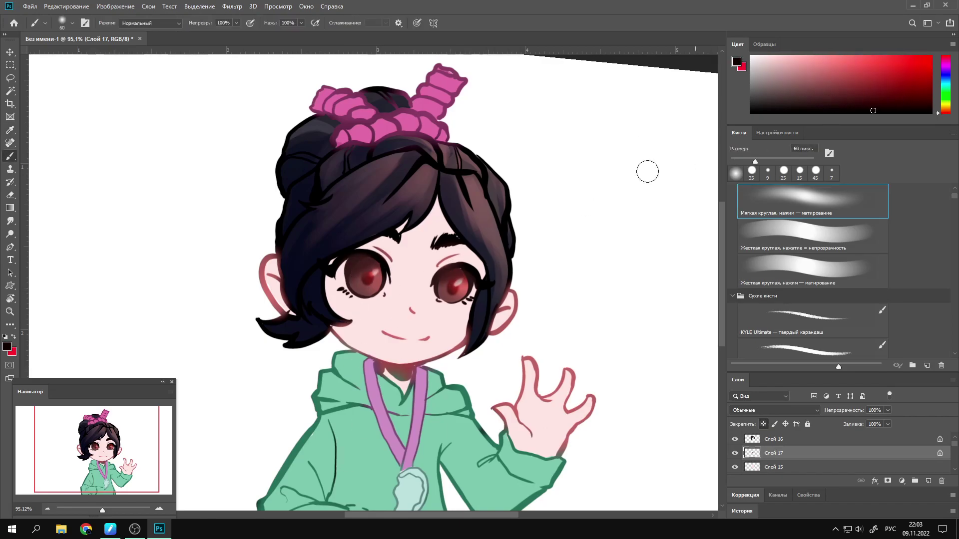
scroll(319, 327, up, 3)
alt+click(386, 244)
key(bracketleft)
key(bracketleft)
key(bracketleft)
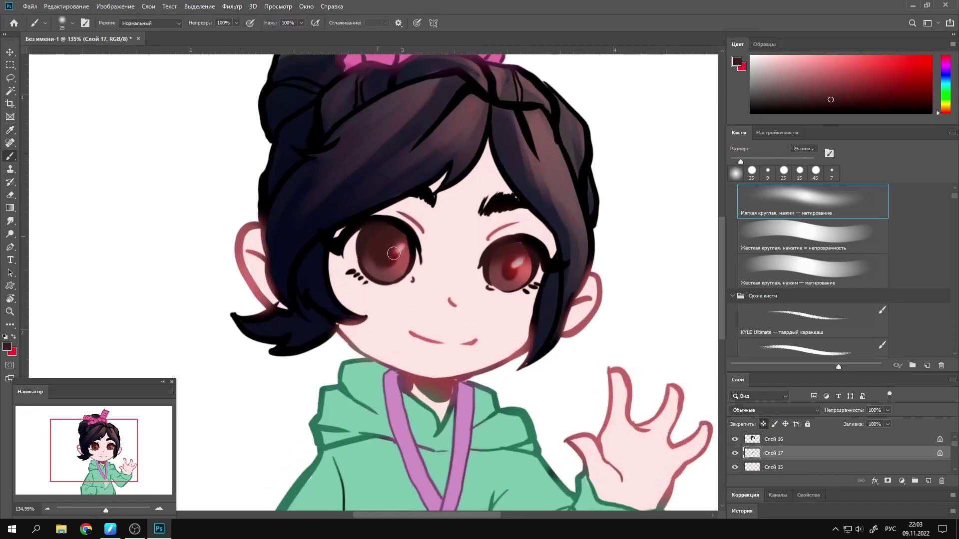
Add a white highlight dot to the left eye and lighter pink over the right iris.
click(370, 244)
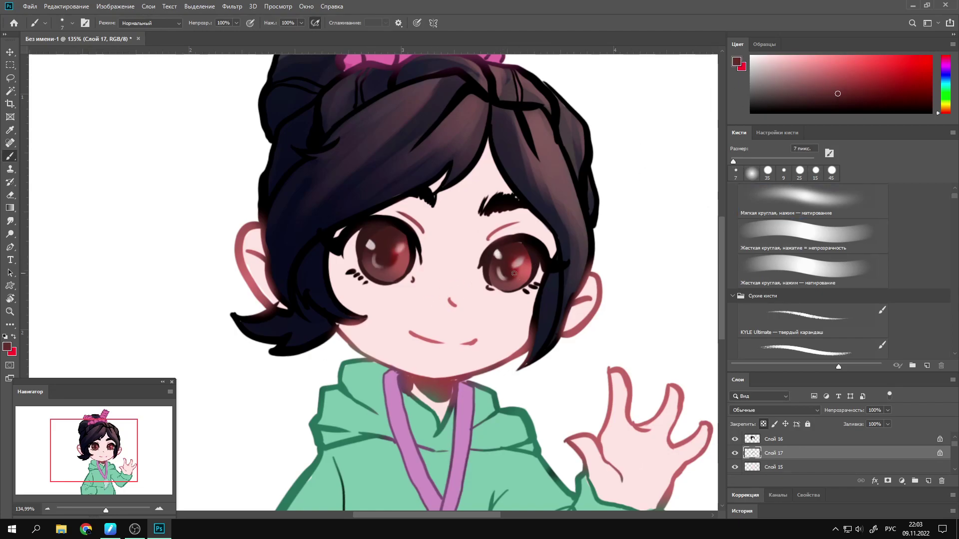
key(bracketright)
key(bracketright)
click(843, 73)
drag(524, 278, 512, 278)
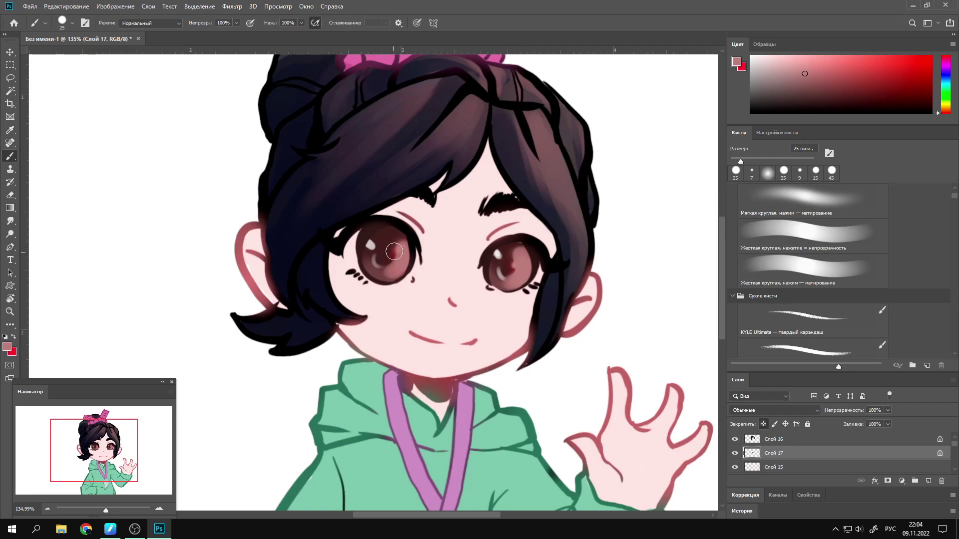
click(784, 466)
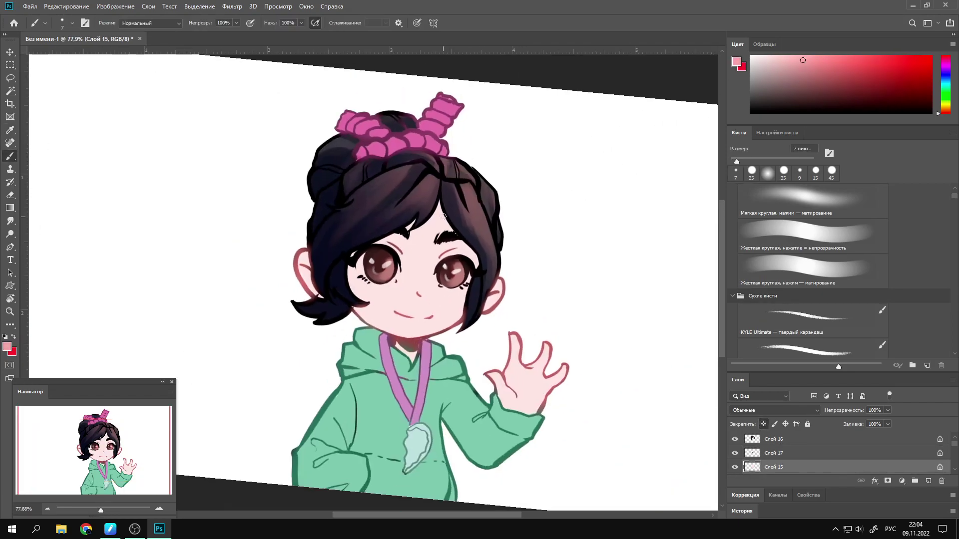
On Слой 15, paint soft pink blush between the eyes, on the nose, mouth and both cheeks.
click(813, 200)
click(434, 208)
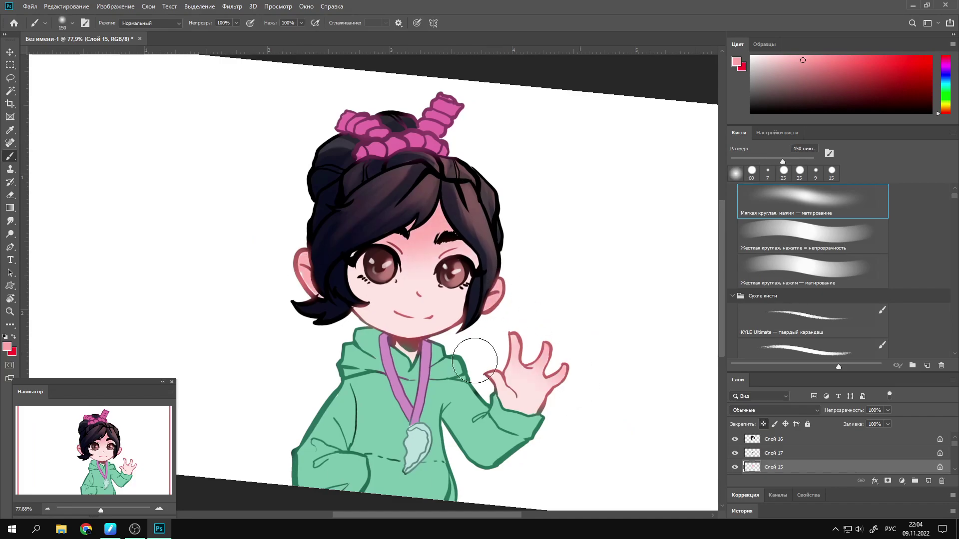
scroll(475, 342, up, 5)
click(474, 307)
drag(450, 354, 504, 358)
key(bracketright)
key(bracketright)
key(bracketright)
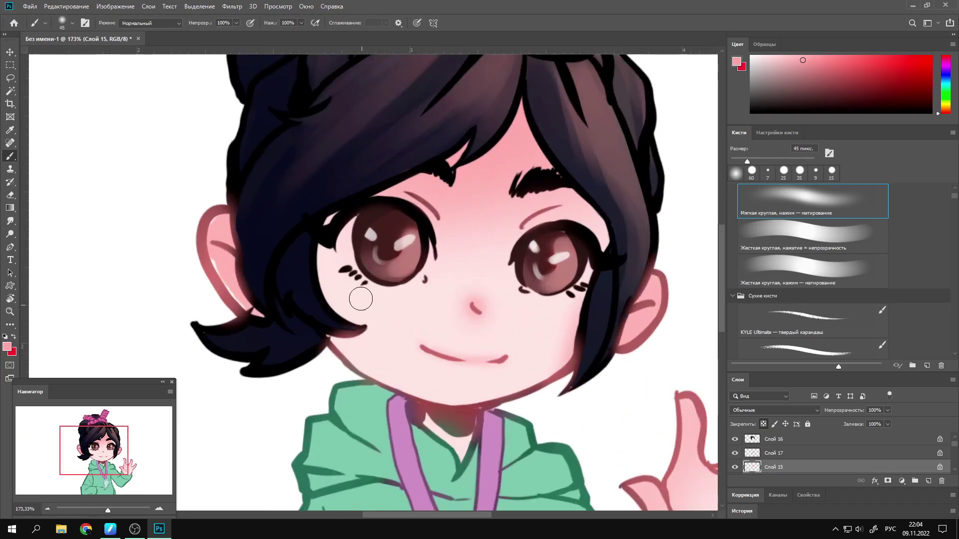
click(358, 299)
click(564, 319)
Sample a near-white skin colour and lighten the blush on the forehead.
key(i)
click(517, 373)
key(b)
click(478, 190)
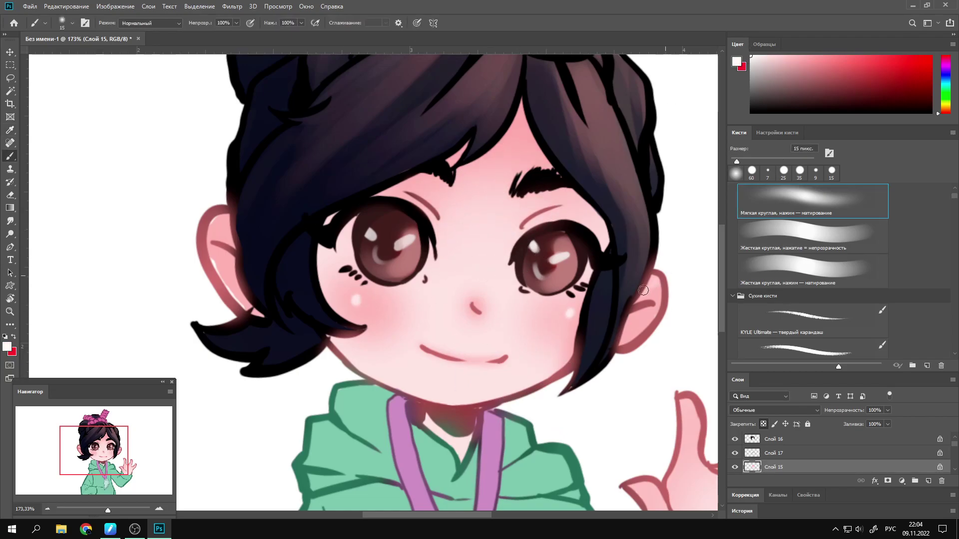
Shade the forehead and around the eyebrows pink with a hard round 25 px brush.
click(783, 173)
alt+click(400, 322)
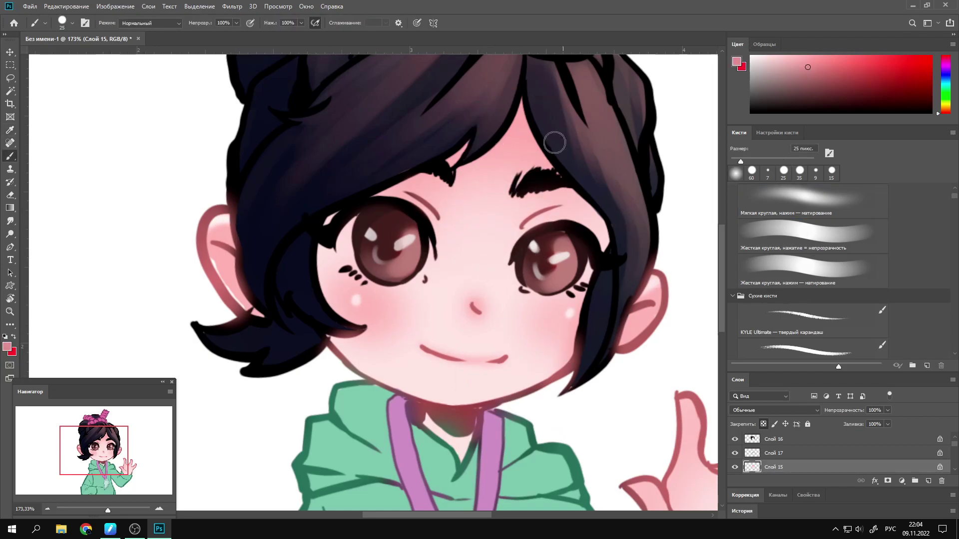
drag(550, 139, 480, 165)
drag(390, 175, 440, 199)
drag(520, 215, 572, 183)
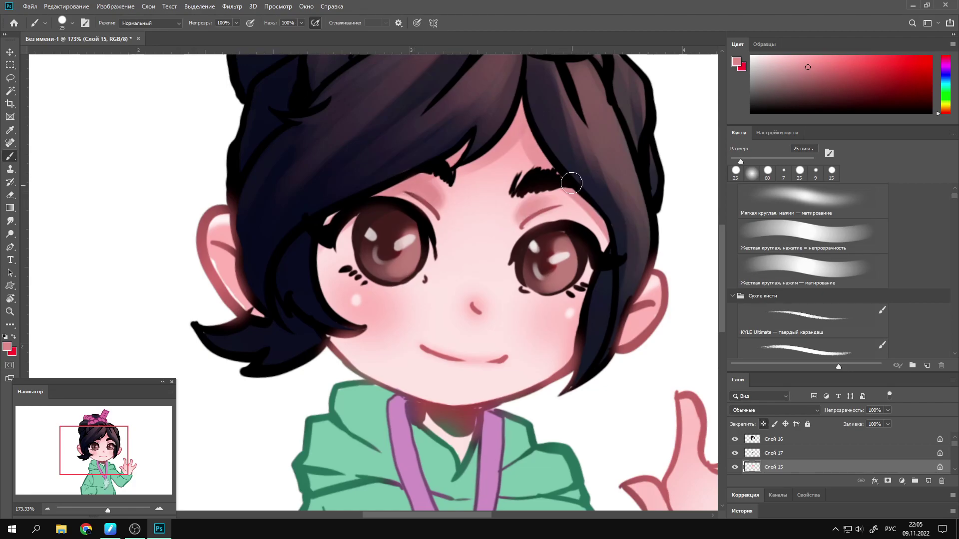
Shade the jawline and the waving hand's palm with a lighter pink 35 px soft brush.
alt+click(560, 335)
key(bracketright)
drag(328, 340, 462, 404)
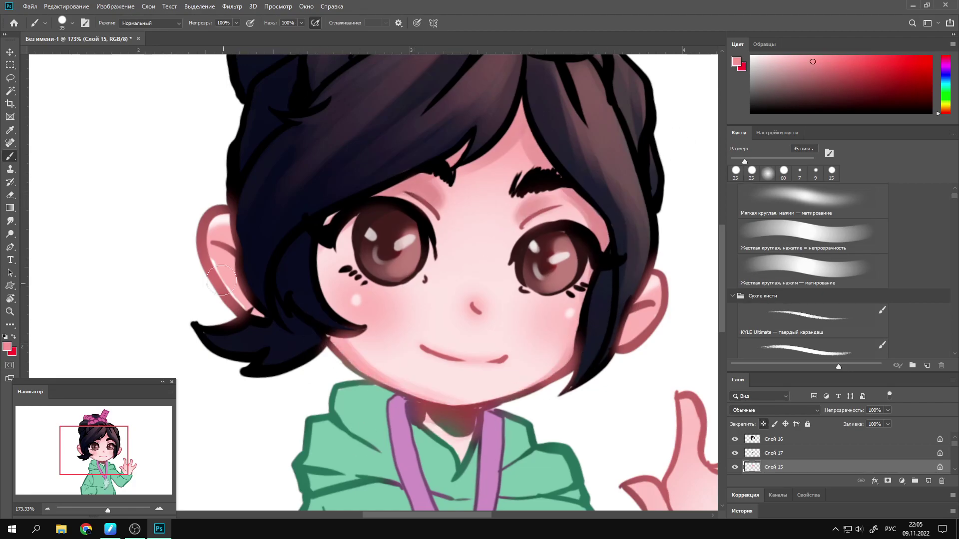
drag(642, 321, 497, 156)
mouse_move(539, 259)
mouse_down()
mouse_move(520, 374)
mouse_move(609, 421)
mouse_up()
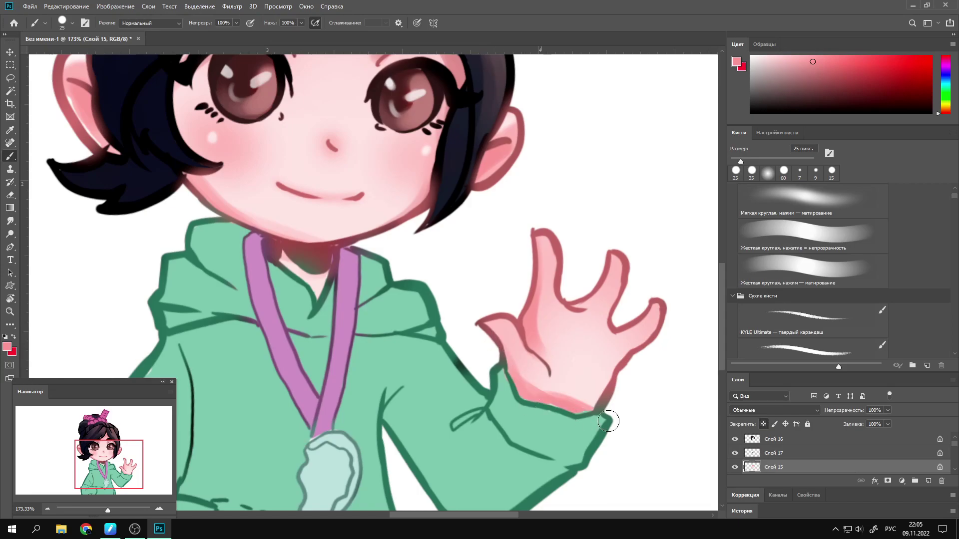
key(bracketleft)
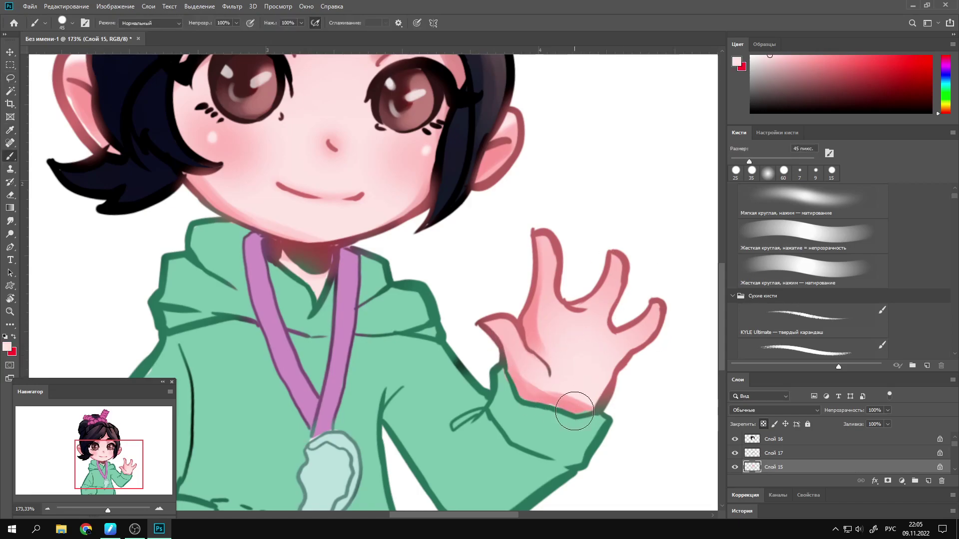
key(bracketright)
key(bracketright)
drag(639, 350, 575, 405)
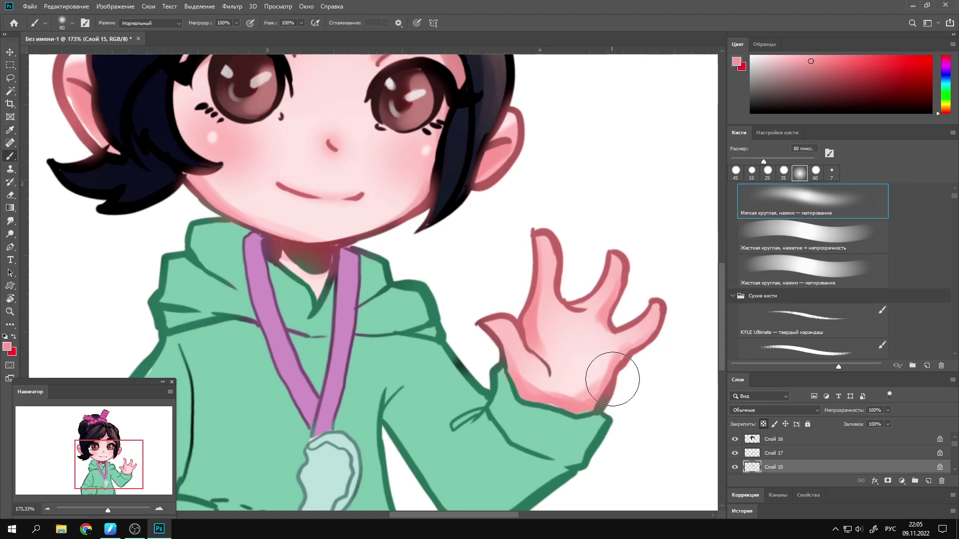
alt+click(550, 247)
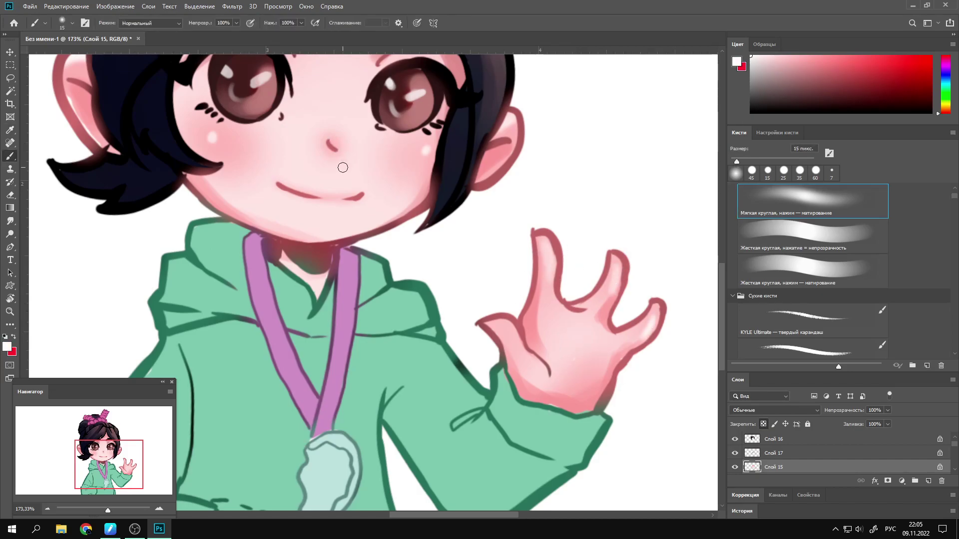
Add a small white highlight under the smile with a 9 px brush, then view at 100%.
drag(341, 152, 318, 252)
key(bracketleft)
key(bracketleft)
drag(300, 303, 315, 303)
alt+click(298, 255)
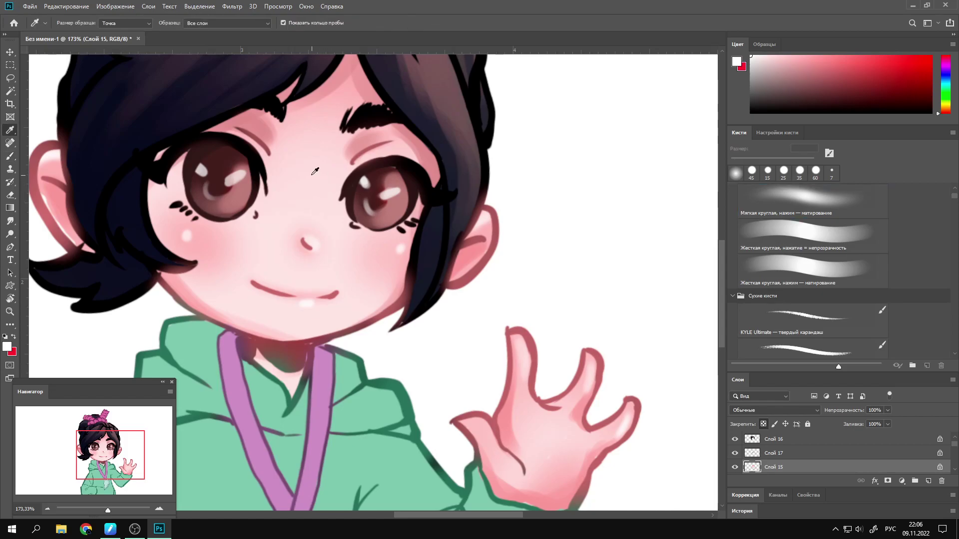
key(bracketright)
key(bracketright)
key(bracketright)
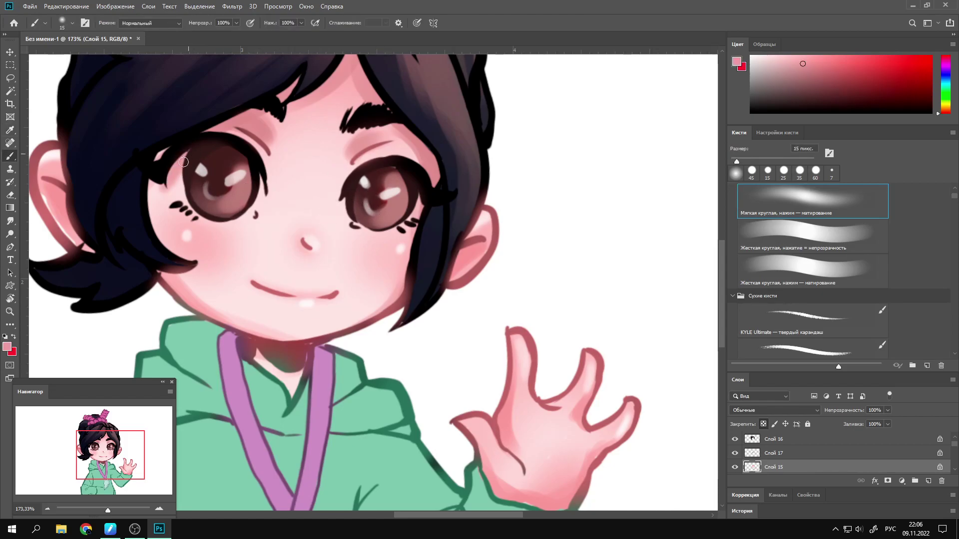
key(ctrl+1)
On Слой 14, shade the hoodie's neck, hood and left side with darker mint green.
key(alt+bracketleft)
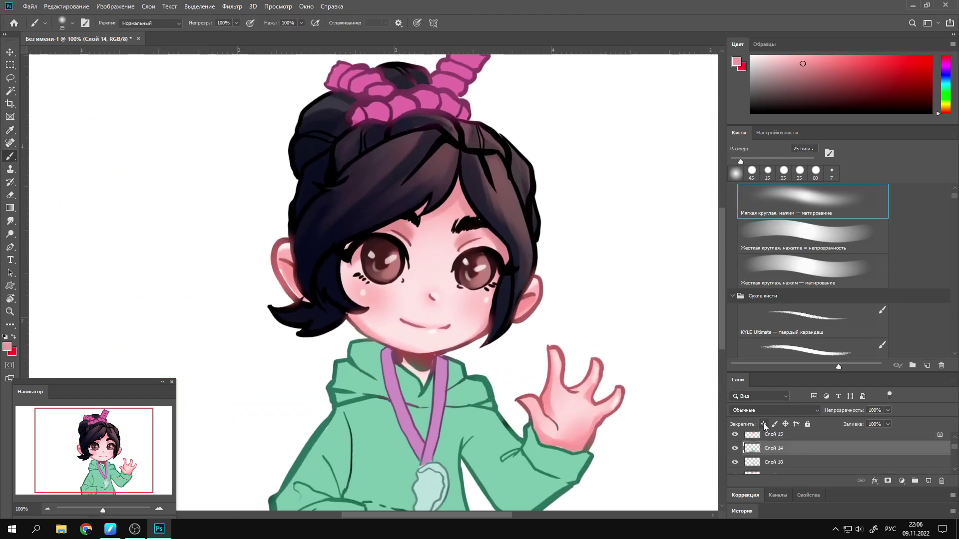
alt+click(447, 361)
click(802, 84)
drag(409, 378, 305, 457)
drag(345, 430, 284, 495)
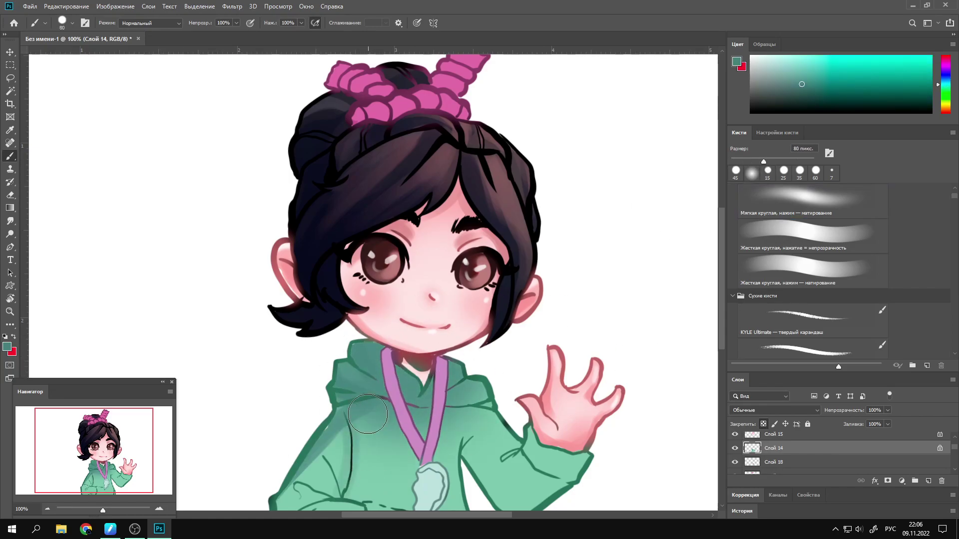
drag(320, 455, 272, 519)
Continue darker green shading on the sleeve, the front near the lanyard and the left side.
key(bracketright)
drag(470, 430, 548, 478)
key(bracketleft)
key(bracketleft)
drag(464, 435, 450, 510)
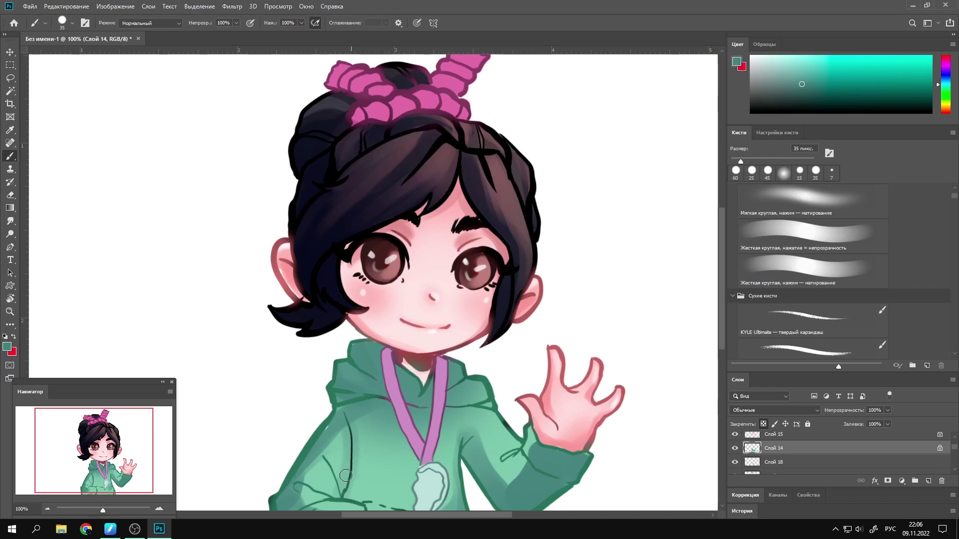
mouse_move(348, 445)
mouse_down()
mouse_move(350, 499)
mouse_move(362, 457)
mouse_up()
Add a light teal highlight on the hood shoulder with a smaller brush.
alt+click(362, 457)
key(bracketleft)
key(bracketleft)
key(bracketleft)
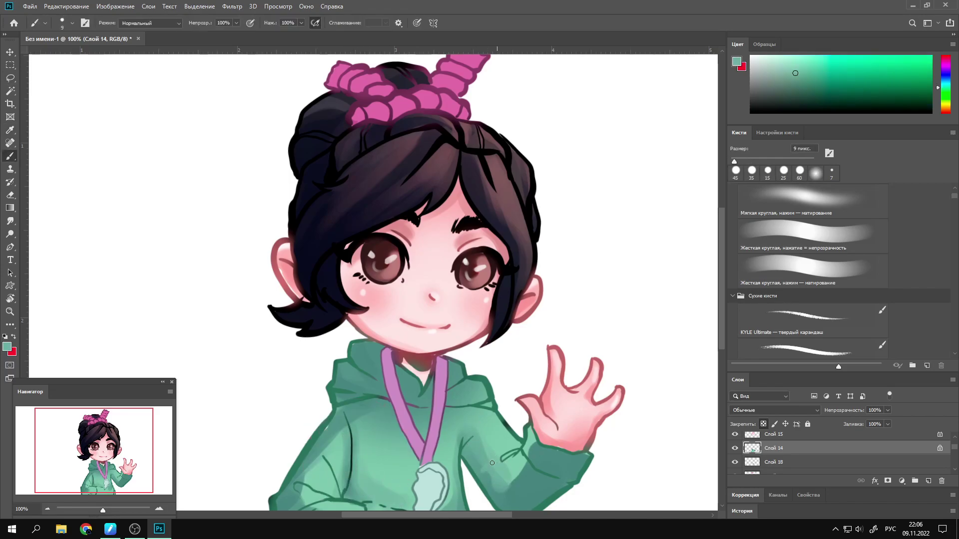
key(bracketleft)
key(bracketleft)
key(bracketleft)
drag(458, 403, 478, 388)
key(bracketright)
key(bracketright)
key(bracketright)
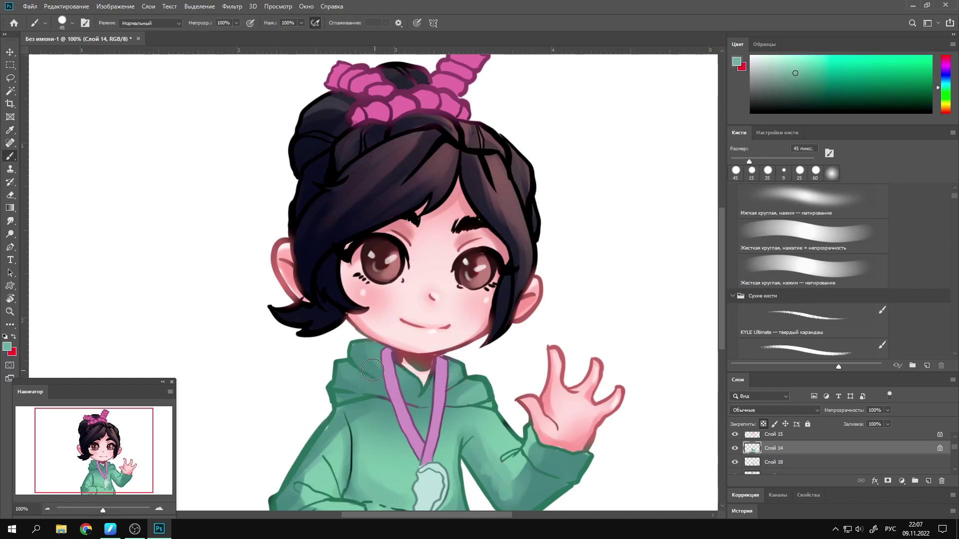
alt+click(397, 509)
In Overlay mode with a large soft round brush, deepen the left hood and warm the right sleeve beige.
key(shift+alt+o)
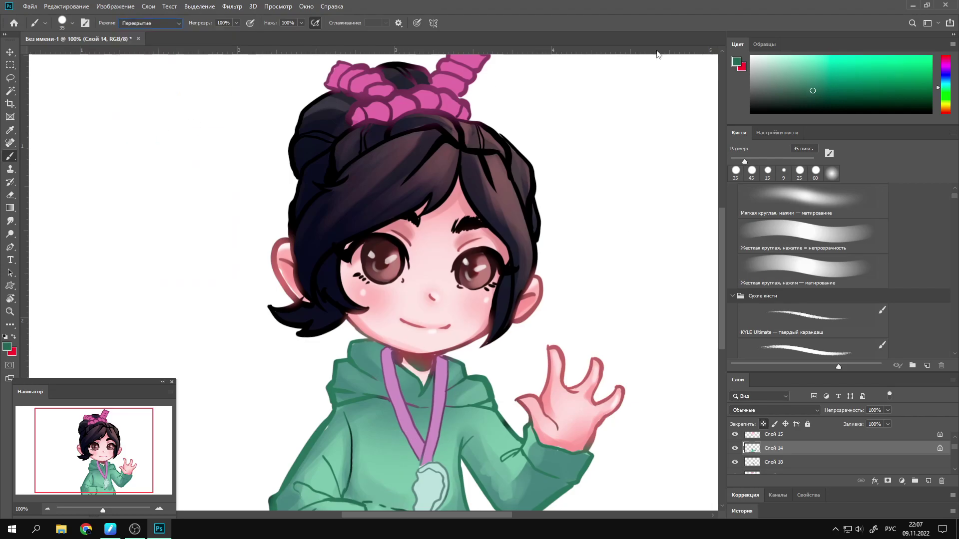
click(72, 22)
click(488, 203)
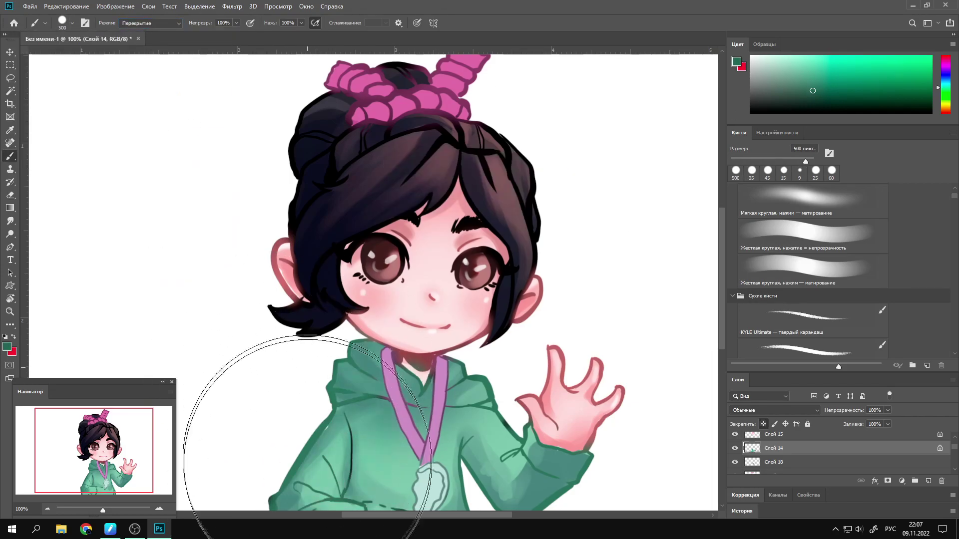
drag(254, 464, 278, 364)
click(797, 70)
drag(499, 435, 578, 321)
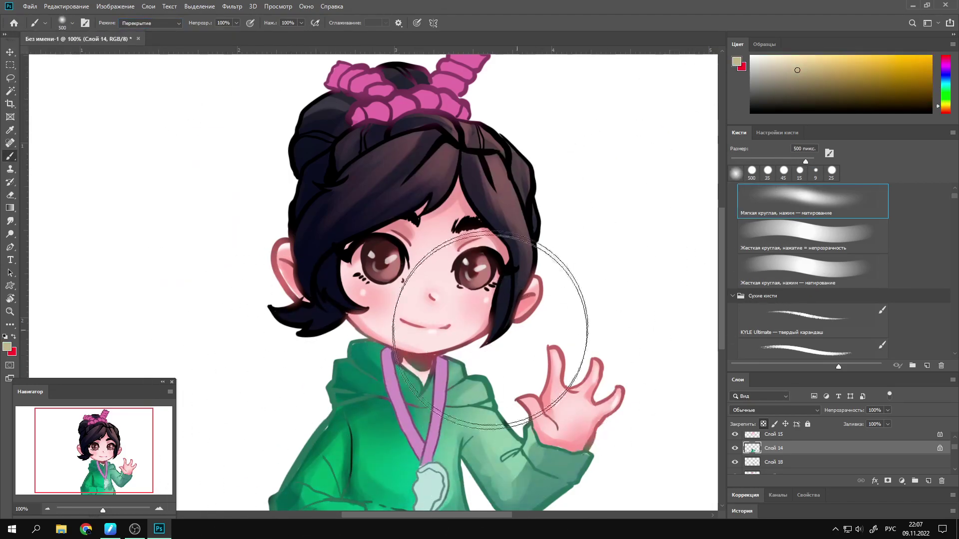
click(773, 434)
alt+click(522, 202)
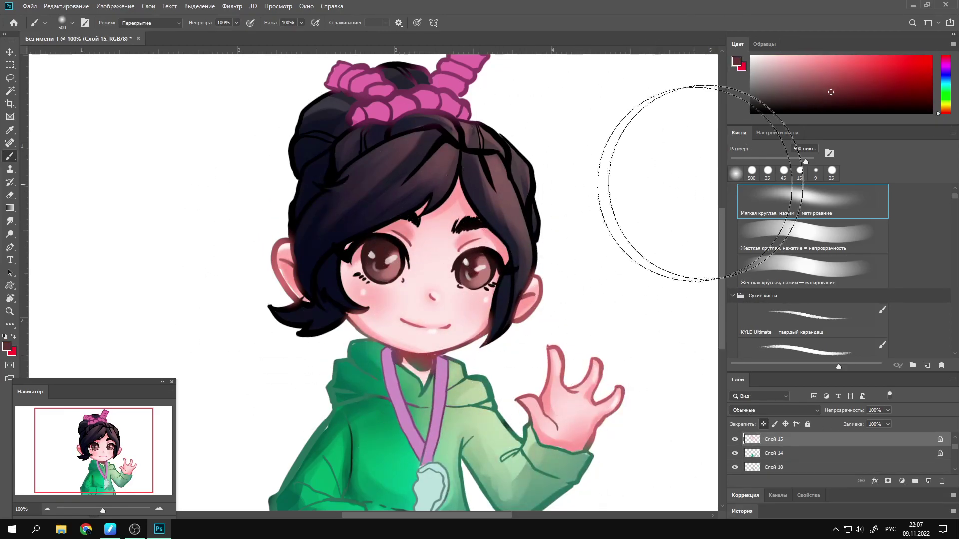
Pick a lavender colour and glaze a cool bluish tint over the hair on Слой 16.
click(947, 79)
drag(948, 81, 947, 73)
click(814, 57)
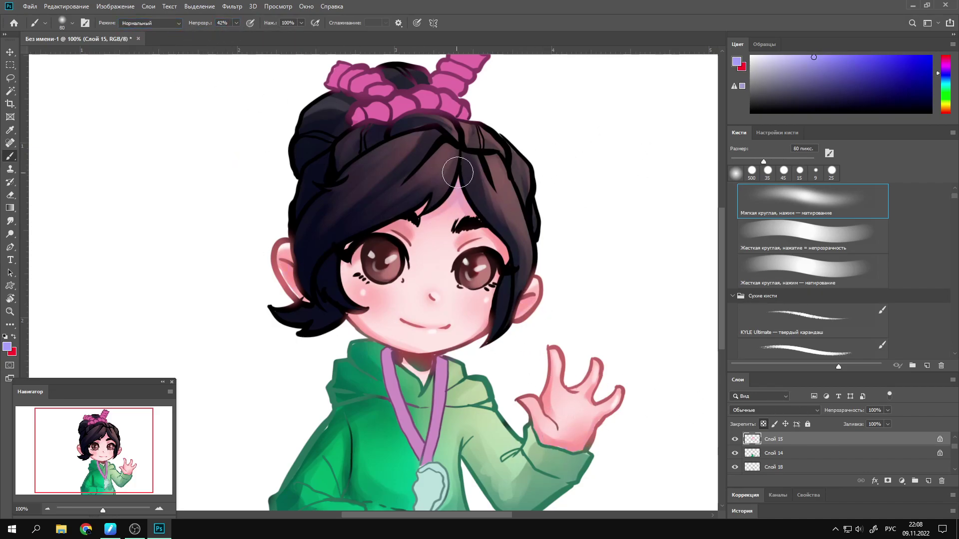
click(791, 459)
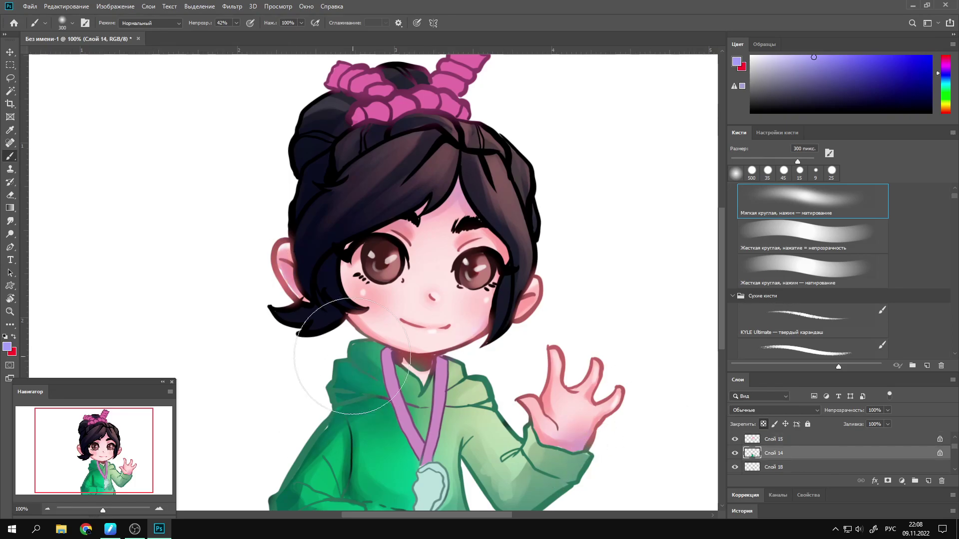
key(bracketright)
key(bracketright)
scroll(955, 442, up, 2)
click(799, 440)
key(bracketright)
key(bracketright)
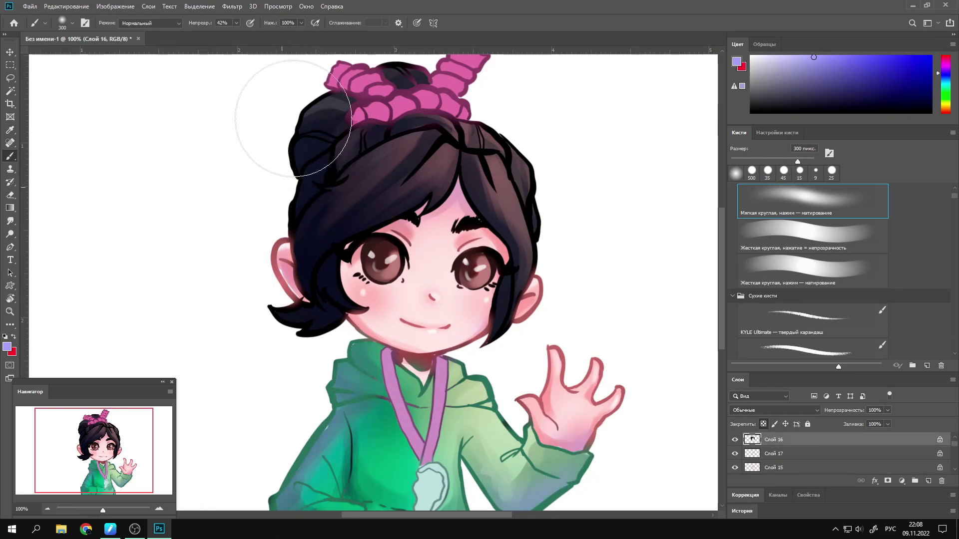
drag(299, 118, 309, 249)
On Слой 15, sample the light pink skin tone and switch to a smaller hard round brush.
scroll(956, 449, down, 3)
scroll(955, 456, up, 2)
click(774, 456)
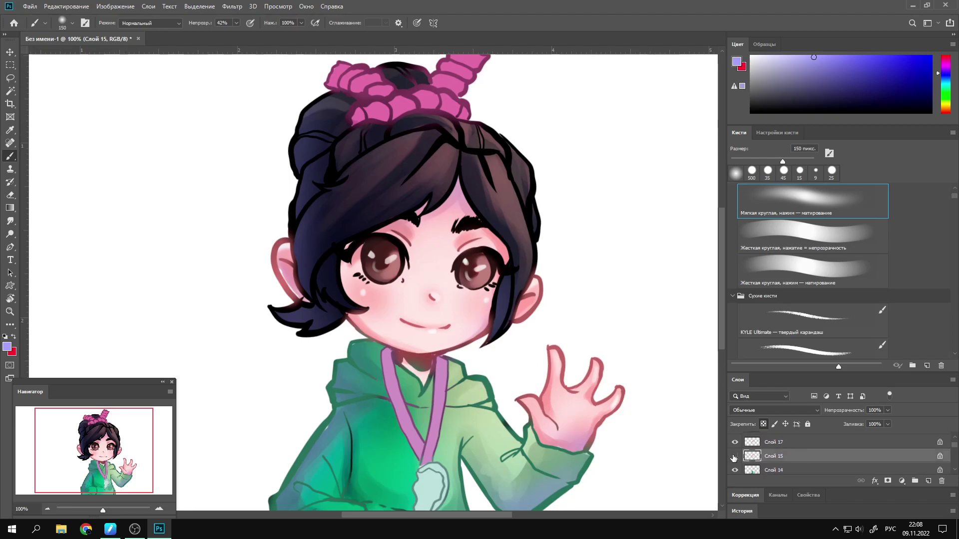
alt+click(411, 280)
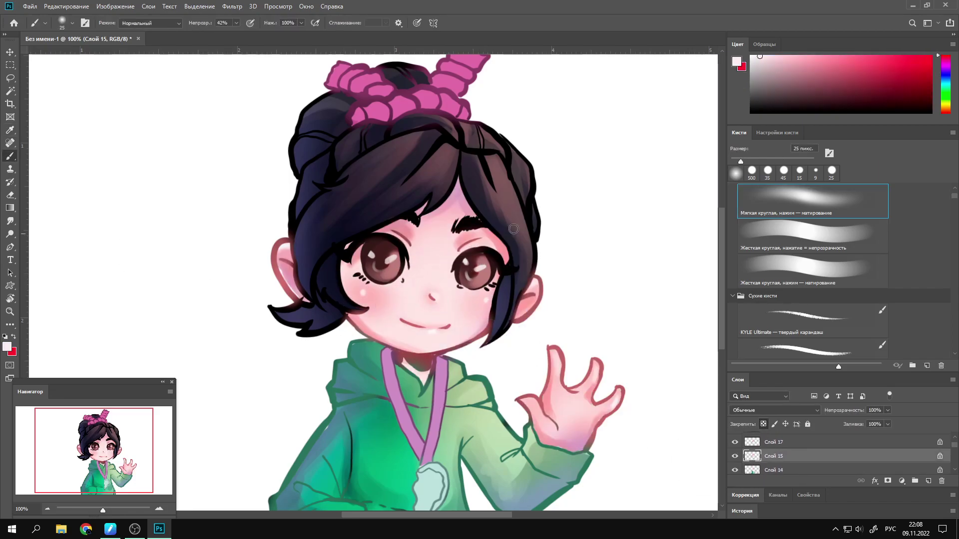
key(period)
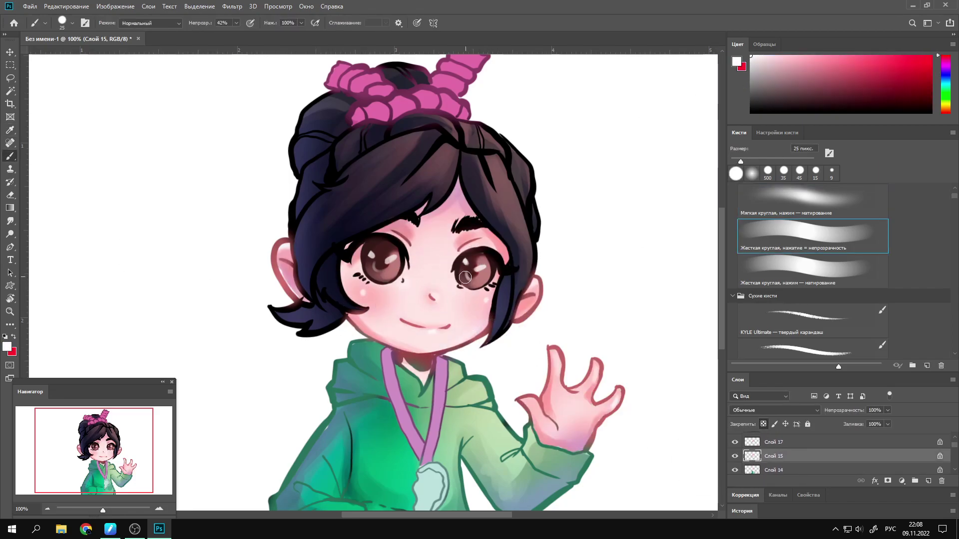
scroll(836, 450, down, 2)
On Слой 18, sample the lanyard's purple and the medal's pale cyan.
click(774, 456)
key(i)
click(442, 380)
key(b)
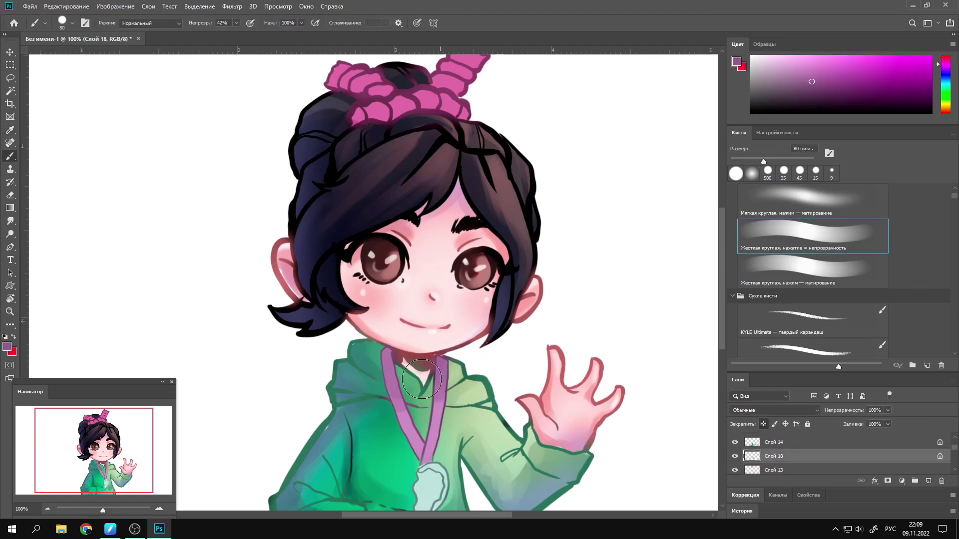
key(bracketright)
key(bracketright)
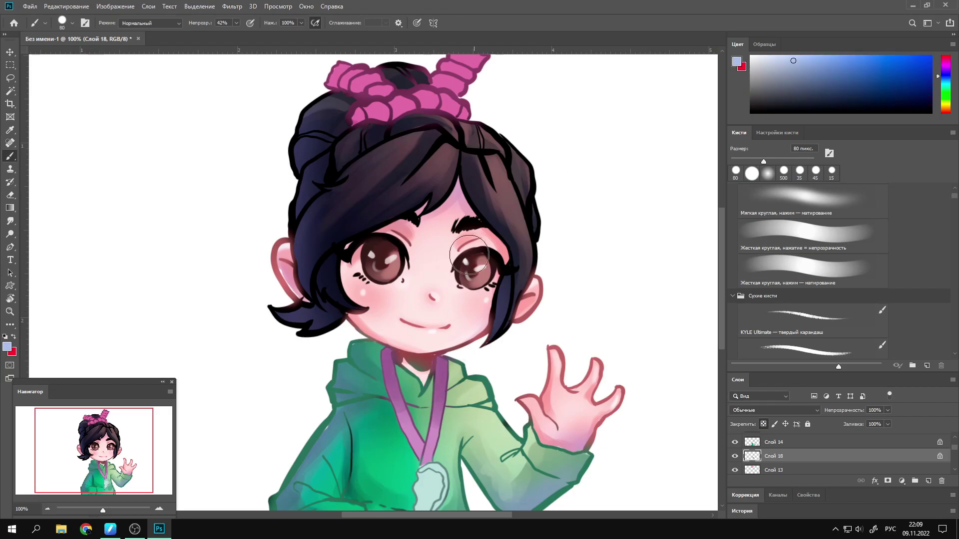
alt+click(437, 486)
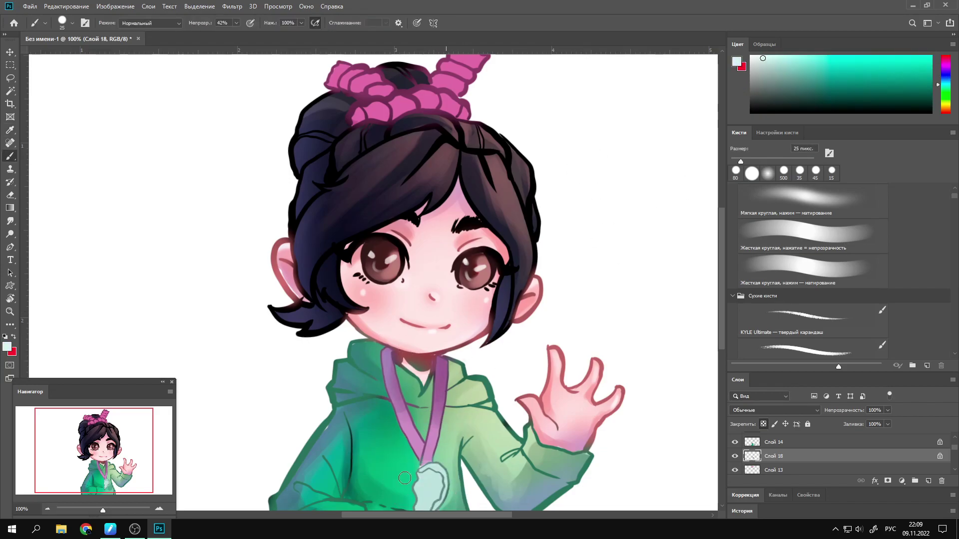
Refine the medal in pale cyan and the lanyard in purple with a fine brush.
key(bracketleft)
key(bracketleft)
key(bracketleft)
alt+click(452, 455)
key(bracketright)
key(bracketright)
key(bracketright)
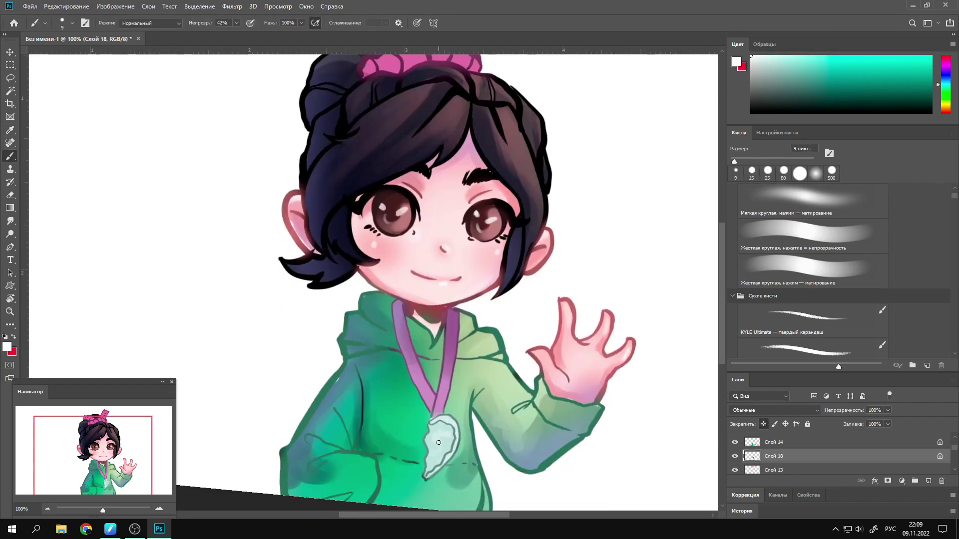
alt+click(451, 443)
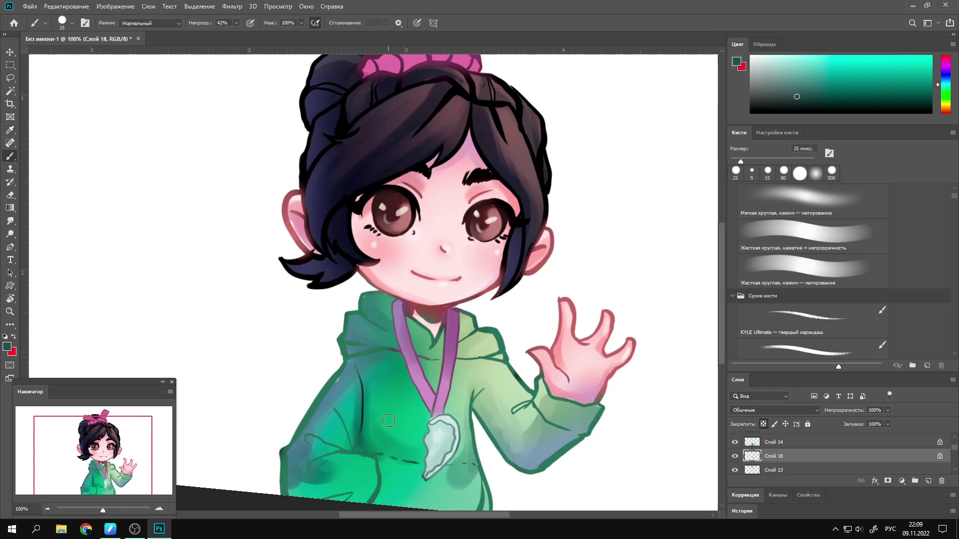
alt+click(438, 398)
key(bracketleft)
key(bracketleft)
key(bracketleft)
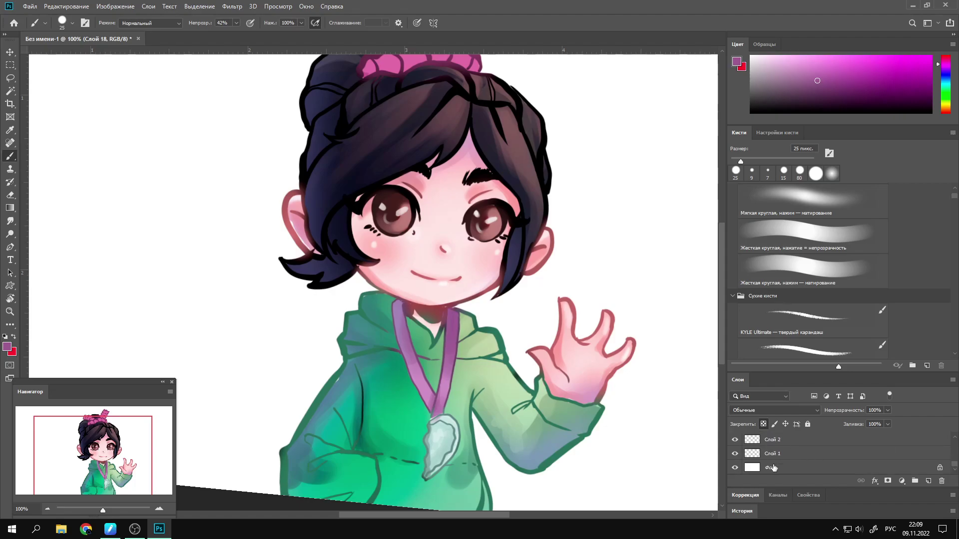
Wash the background in soft lavender-pink and pale near-white pink with a huge soft brush.
click(804, 234)
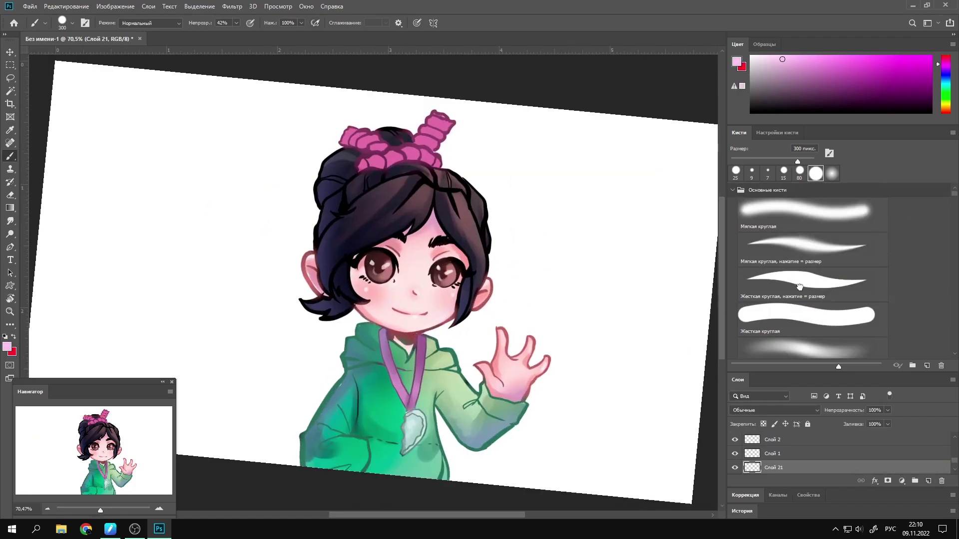
drag(459, 234, 262, 200)
click(760, 55)
key(bracketright)
key(bracketright)
key(bracketright)
key(0)
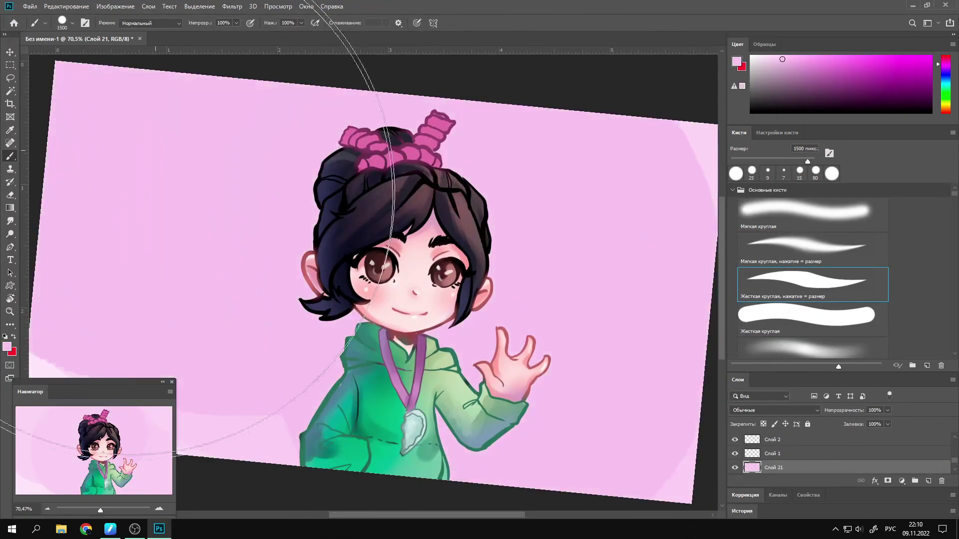
drag(449, 250, 299, 225)
drag(574, 300, 275, 250)
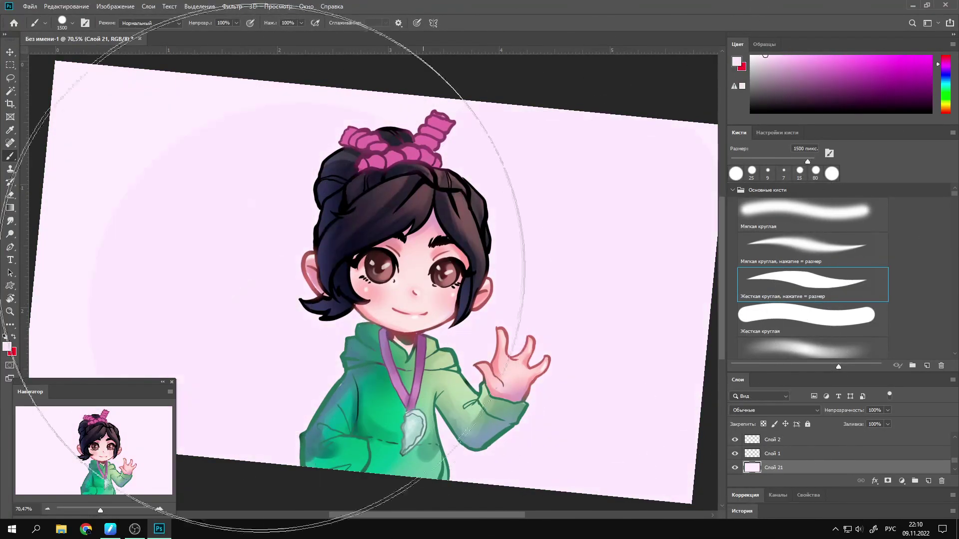
Set a soft round brush to Overlay in orange and add an Overlay layer for a warm glow.
click(809, 345)
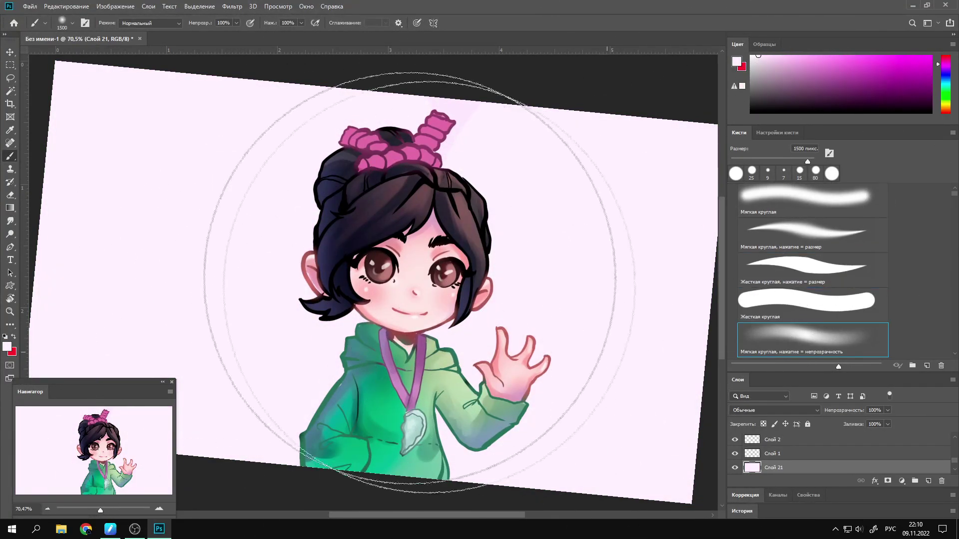
click(150, 23)
click(150, 144)
click(946, 110)
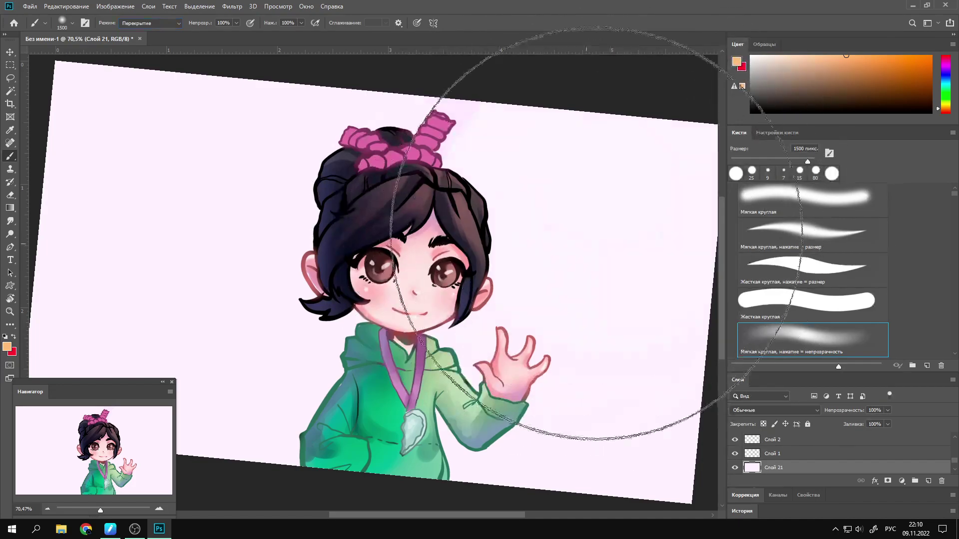
click(928, 481)
click(775, 410)
click(774, 382)
Preview a different blend mode on the glow layer, then make Слой 21 the working layer.
click(885, 64)
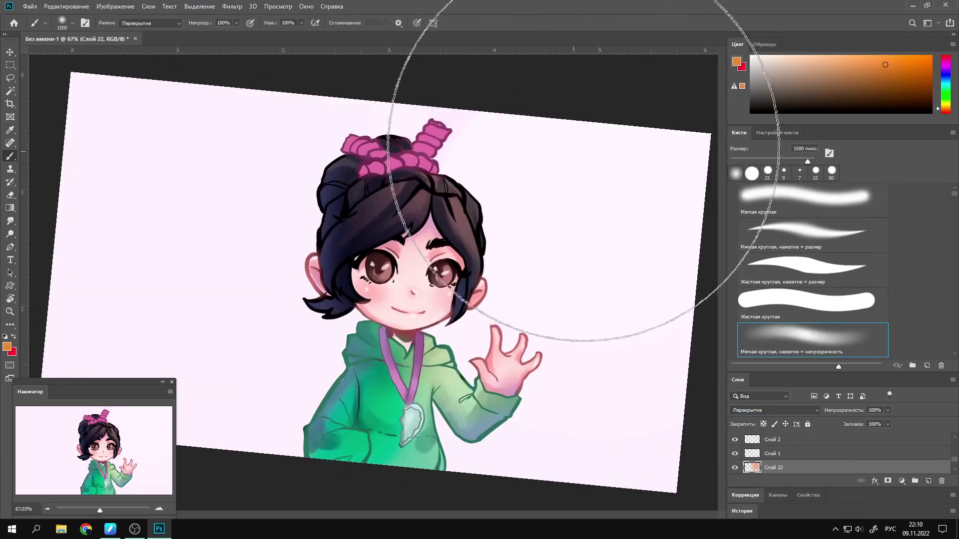
click(774, 410)
key(Down)
key(Down)
key(Down)
key(Escape)
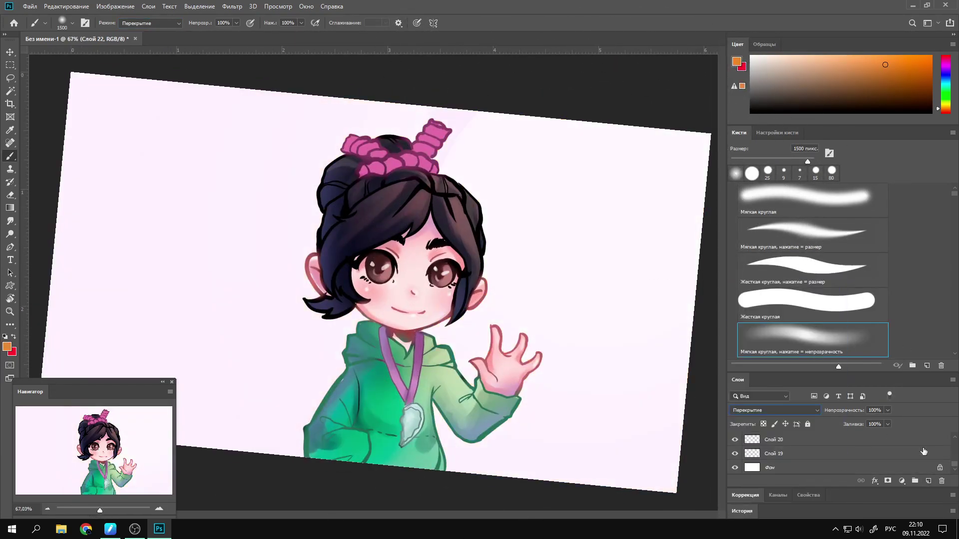
click(774, 460)
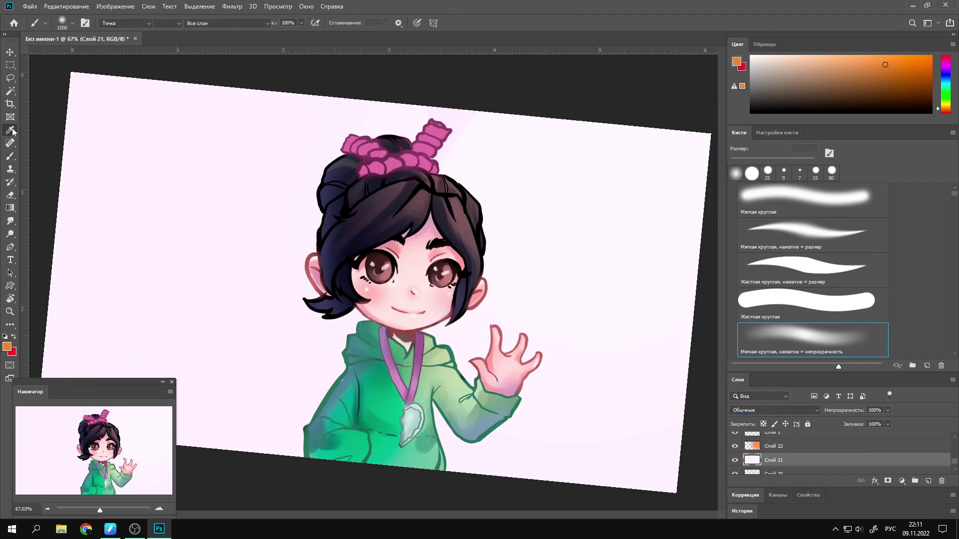
Pick a light pink and a hard round pressure-sized brush, zoom out, and resize it huge.
click(946, 64)
click(772, 65)
click(783, 275)
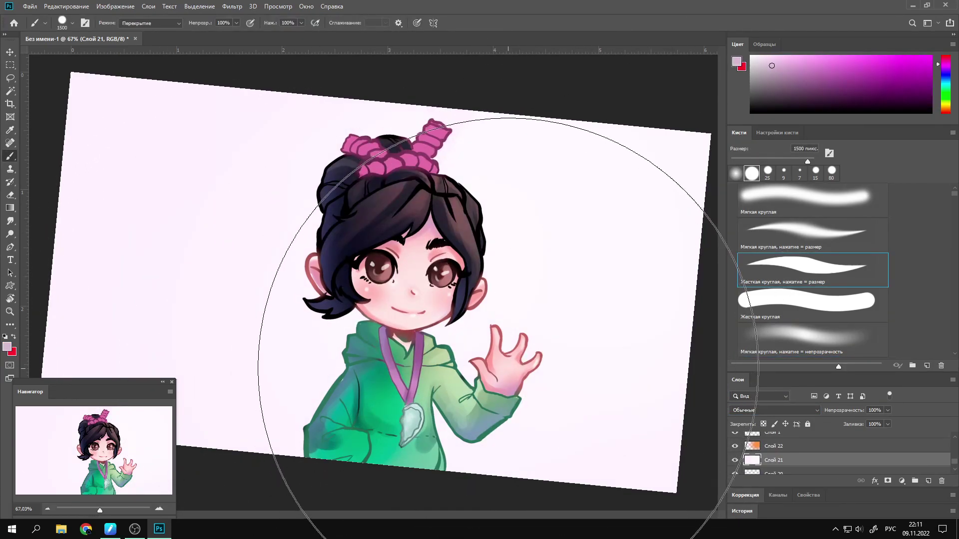
scroll(380, 275, down, 3)
click(62, 22)
key(Return)
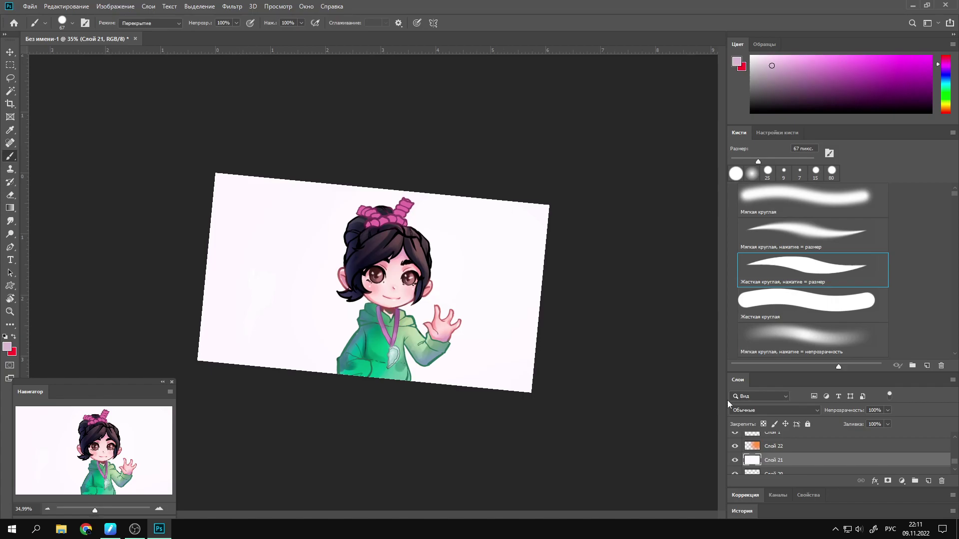
key(bracketright)
key(bracketright)
key(bracketright)
key(bracketright)
key(bracketright)
key(bracketright)
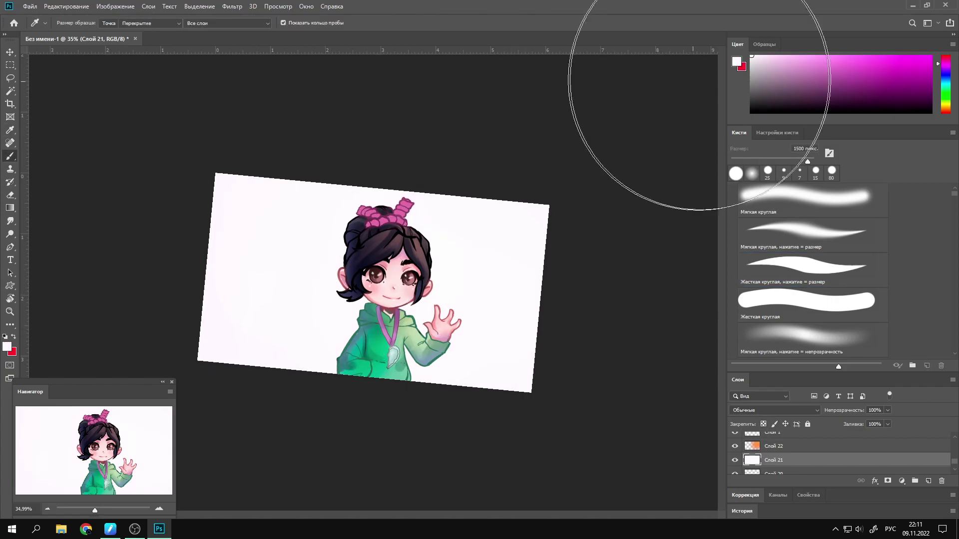
click(762, 70)
Hide the orange-tinted Слой 22 and make a small rectangular selection left of the girl.
click(735, 446)
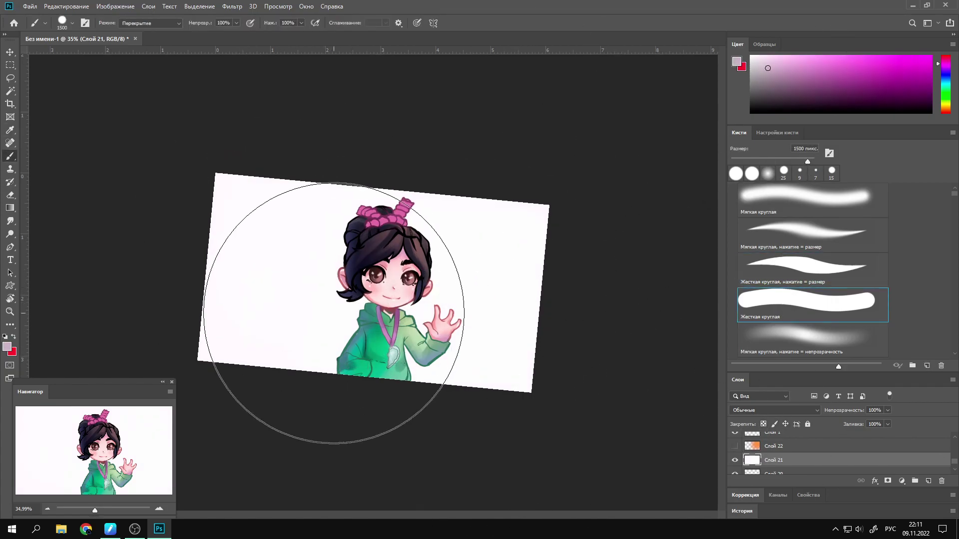
key(m)
key(b)
key(m)
drag(271, 250, 296, 277)
key(b)
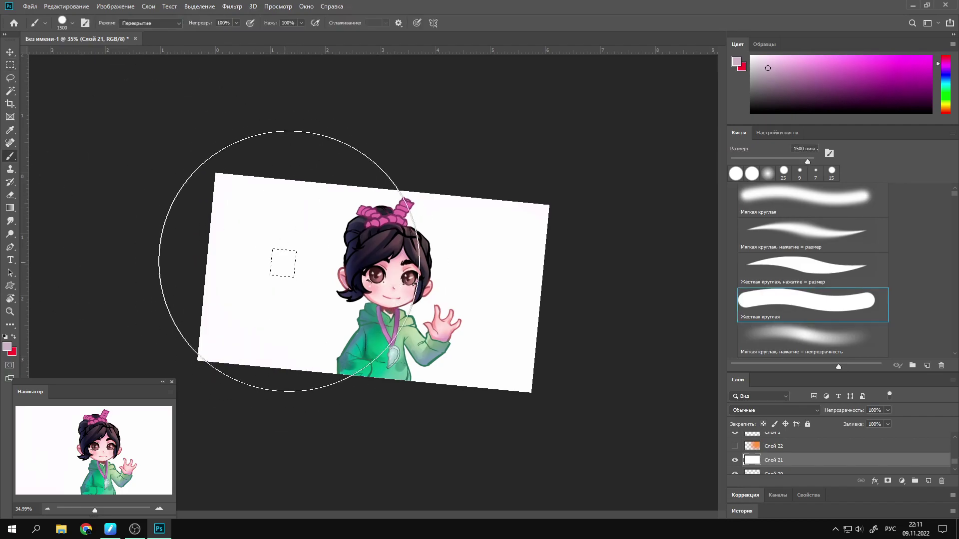
drag(95, 510, 99, 510)
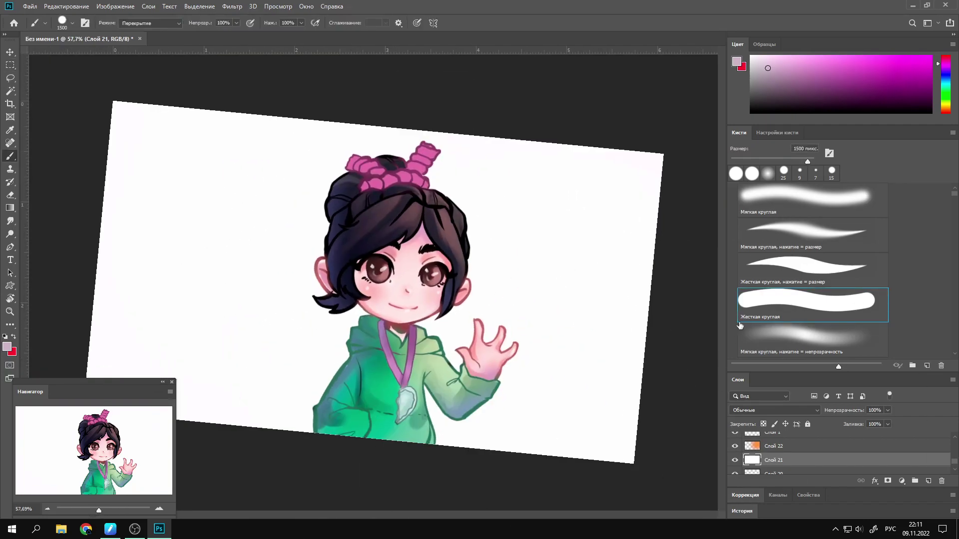
scroll(957, 464, up, 1)
drag(956, 465, 956, 461)
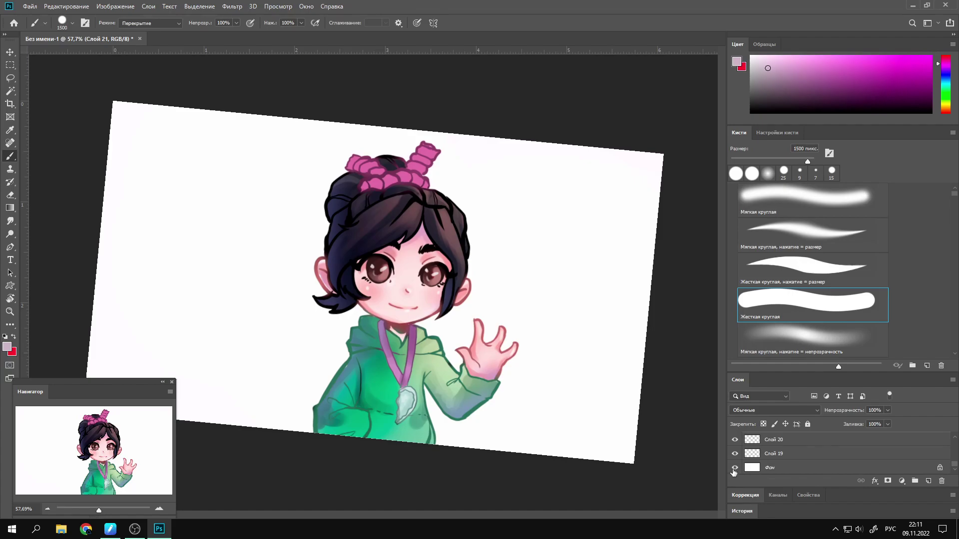
Toggle Слой 20's visibility, select Слой 21, and add a new empty layer.
click(733, 472)
scroll(956, 466, up, 1)
click(735, 463)
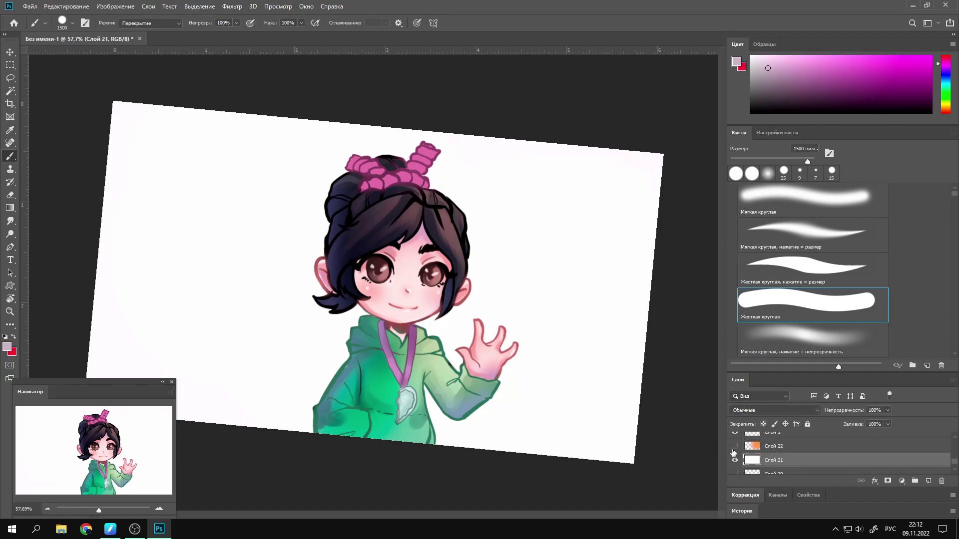
scroll(785, 450, up, 3)
click(784, 438)
key(ctrl+shift+alt+n)
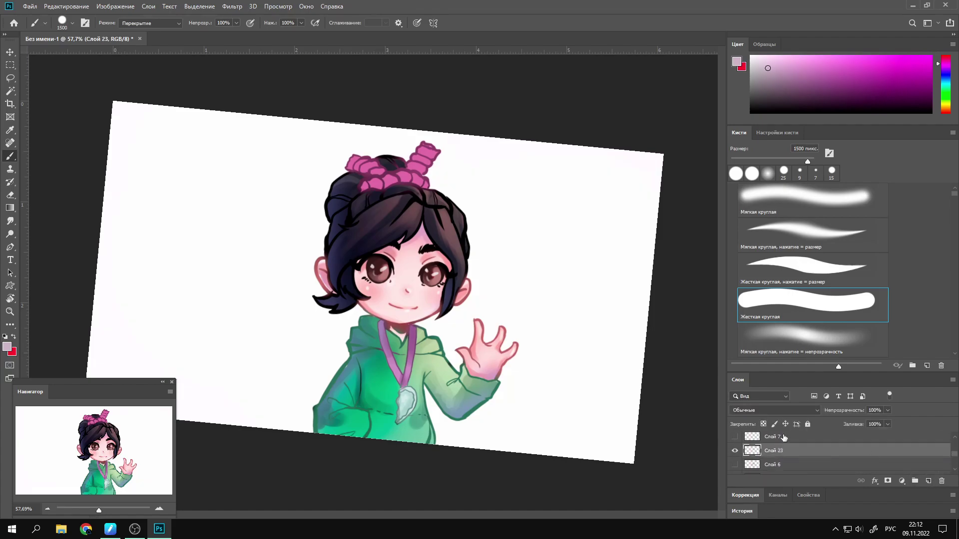
scroll(769, 447, up, 2)
Lock transparency on the candy bun's Слой 13 and pick darker magenta with a 45 px brush.
click(736, 453)
click(763, 424)
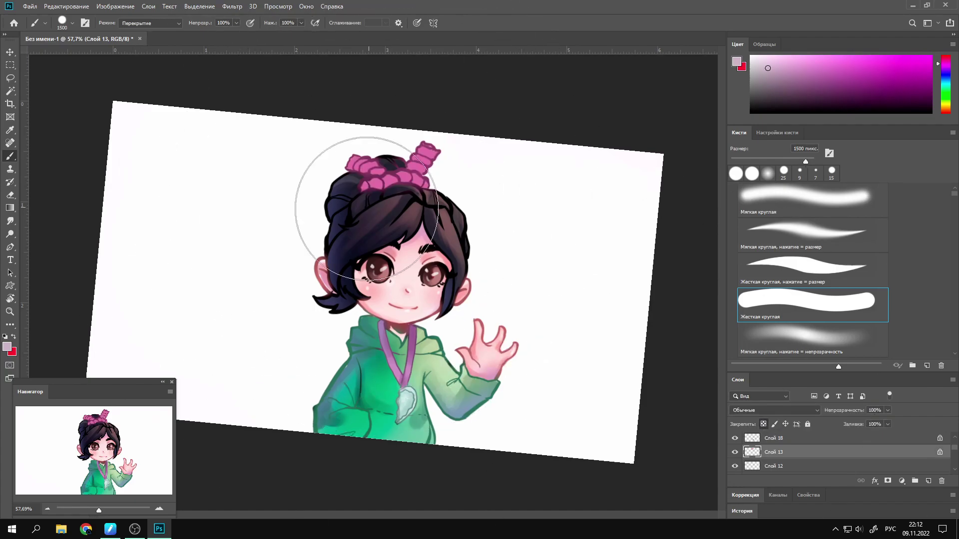
key(l)
key(b)
alt+click(430, 172)
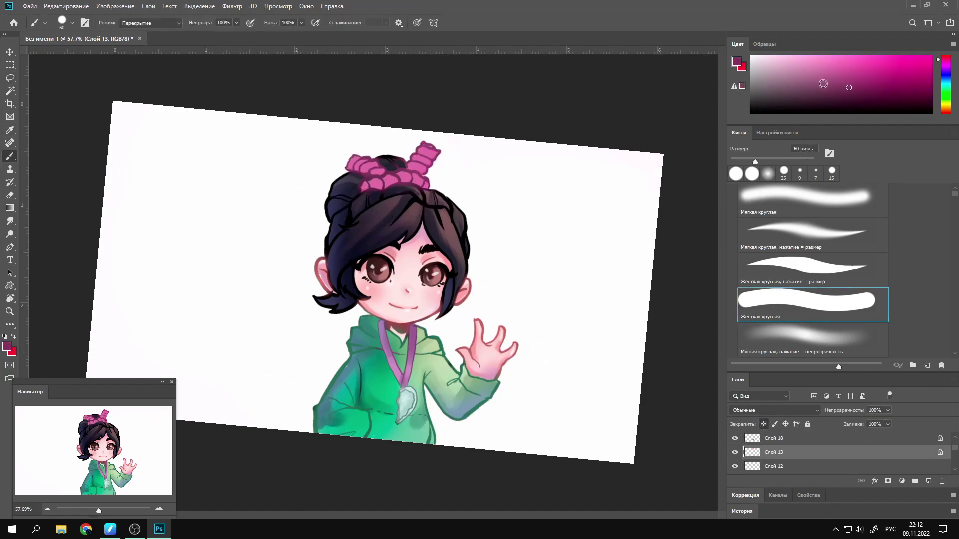
key(bracketleft)
key(bracketleft)
key(bracketleft)
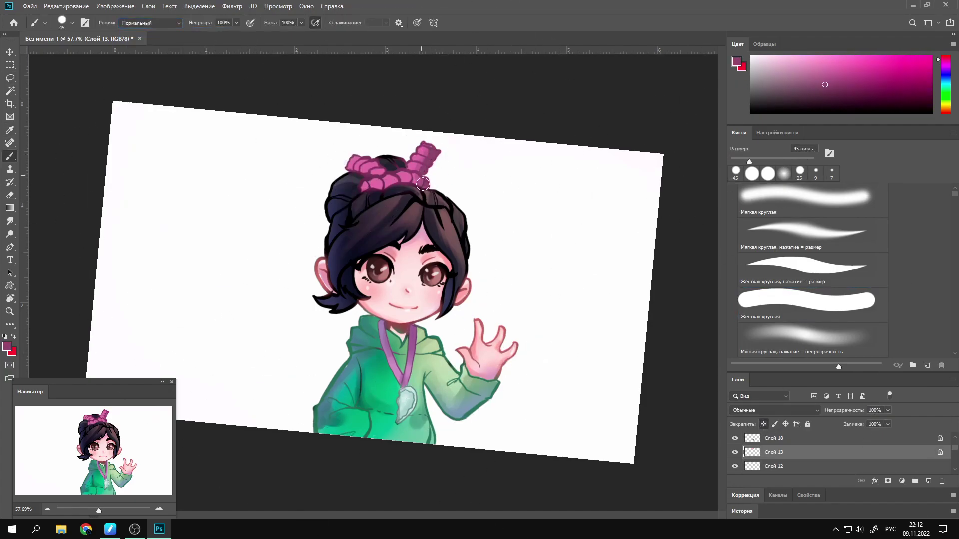
Pick a lighter pink on Слой 12, then return to Слой 21.
click(894, 469)
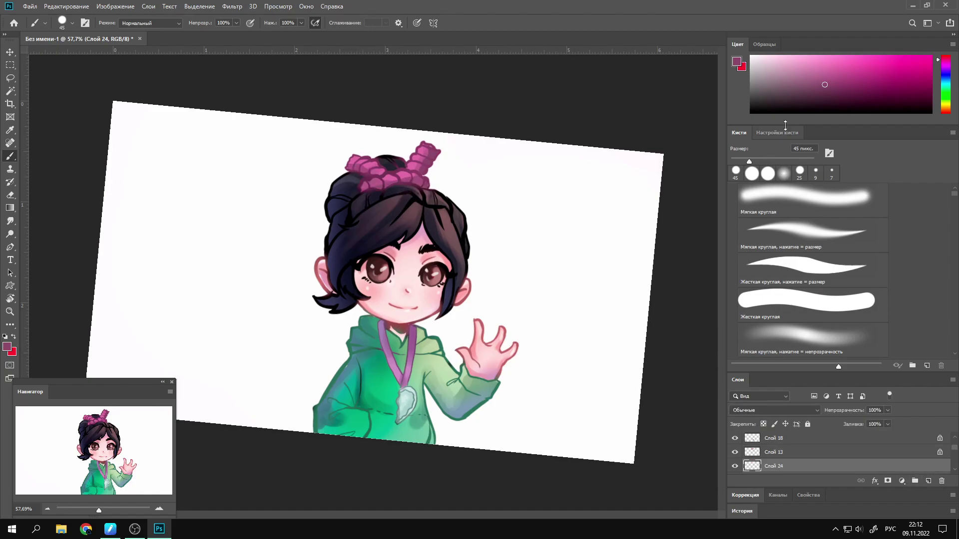
click(773, 75)
scroll(379, 279, down, 5)
click(742, 464)
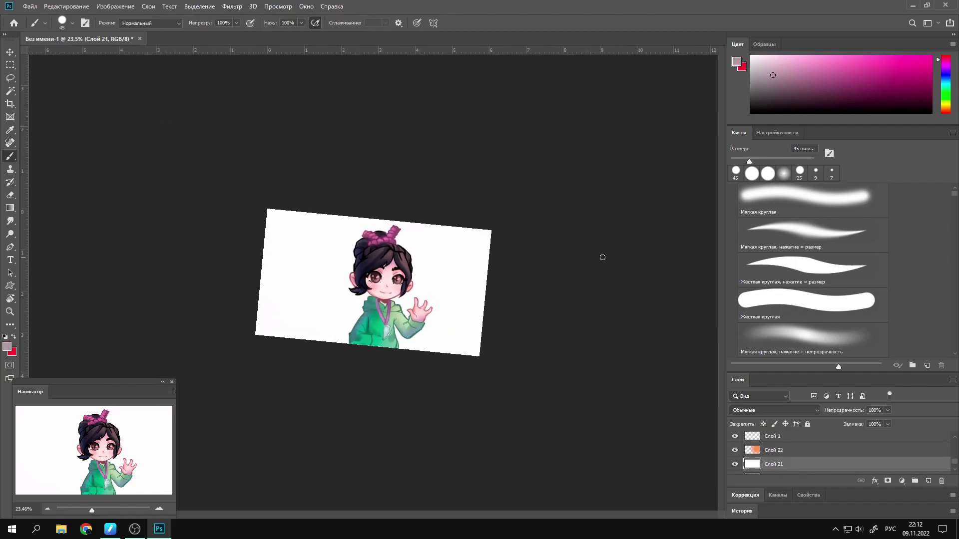
Paint a broad wash over the background with a 900 px brush.
click(813, 270)
drag(749, 162, 807, 161)
drag(429, 342, 620, 381)
Set Слой 22 to Screen (Экран), move it just above Слой 10, at 54% opacity.
click(775, 450)
click(774, 410)
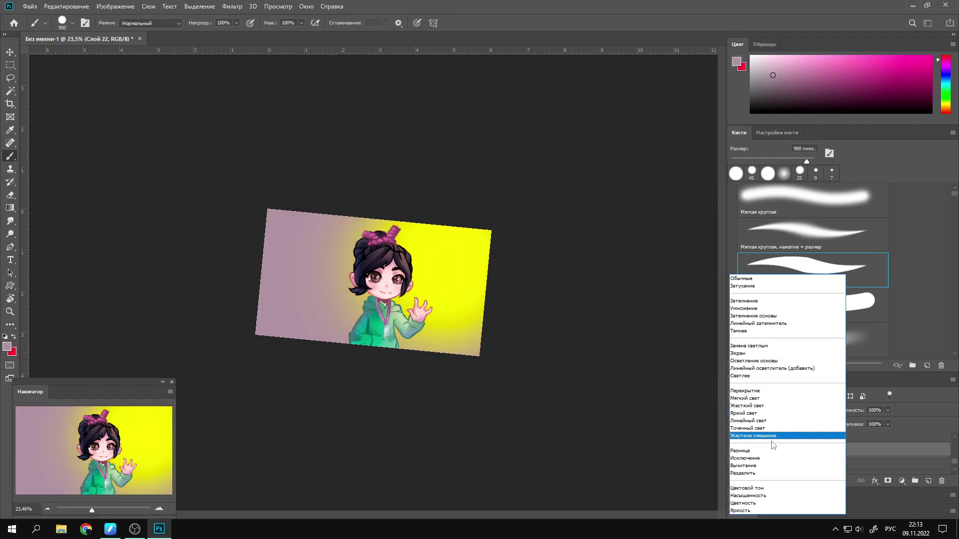
click(774, 353)
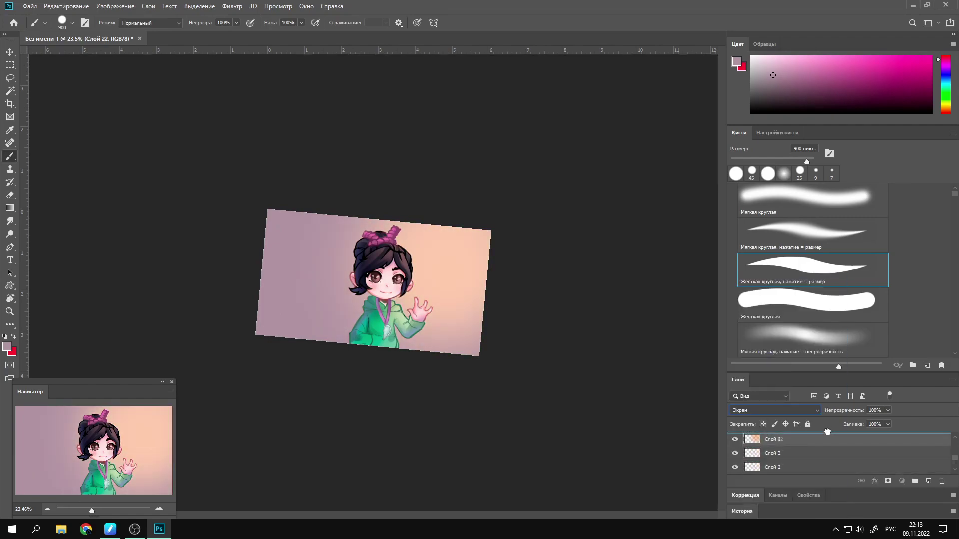
drag(826, 432, 781, 433)
click(887, 410)
drag(891, 421, 857, 424)
Add layer Слой 25 with the soft pressure-opacity brush in Overlay (Перекрытие) mode.
click(928, 481)
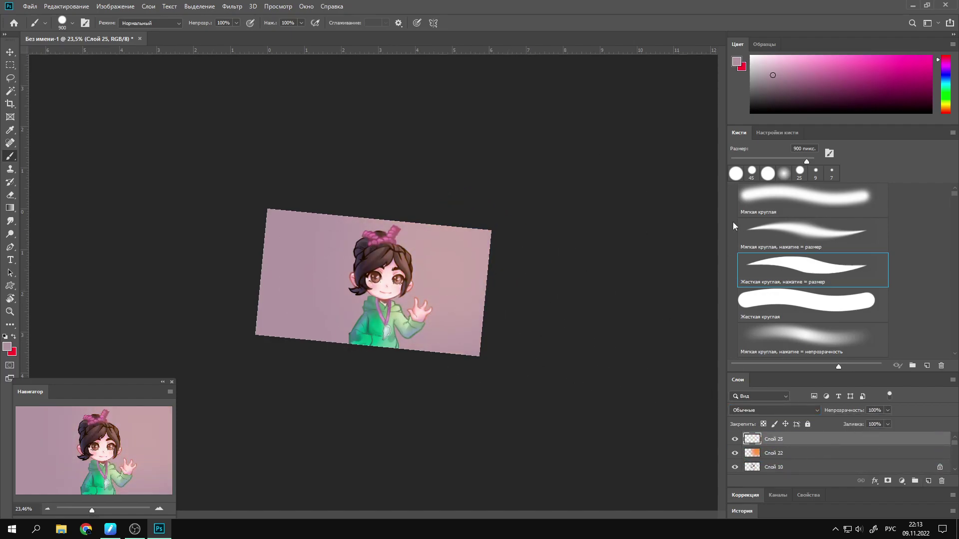
click(165, 23)
click(138, 114)
click(802, 334)
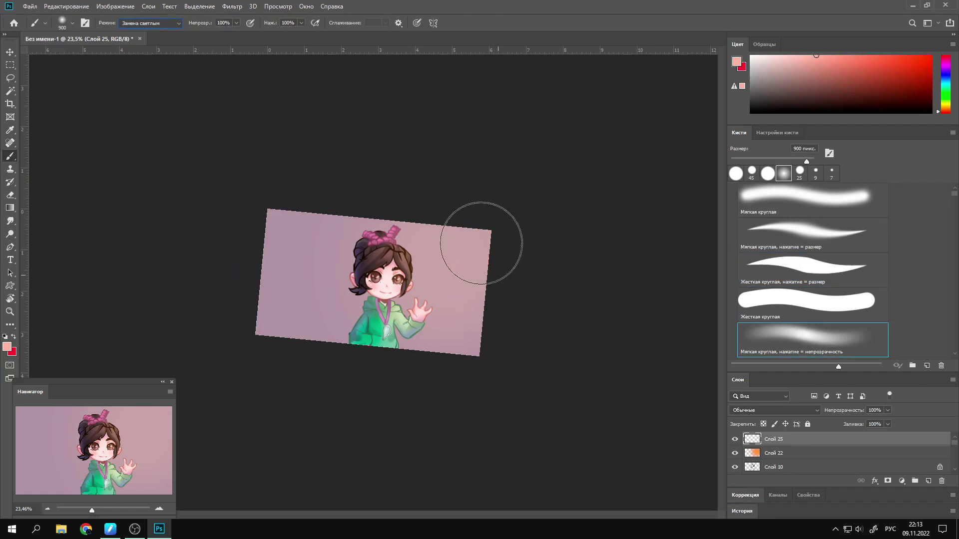
click(150, 23)
click(174, 158)
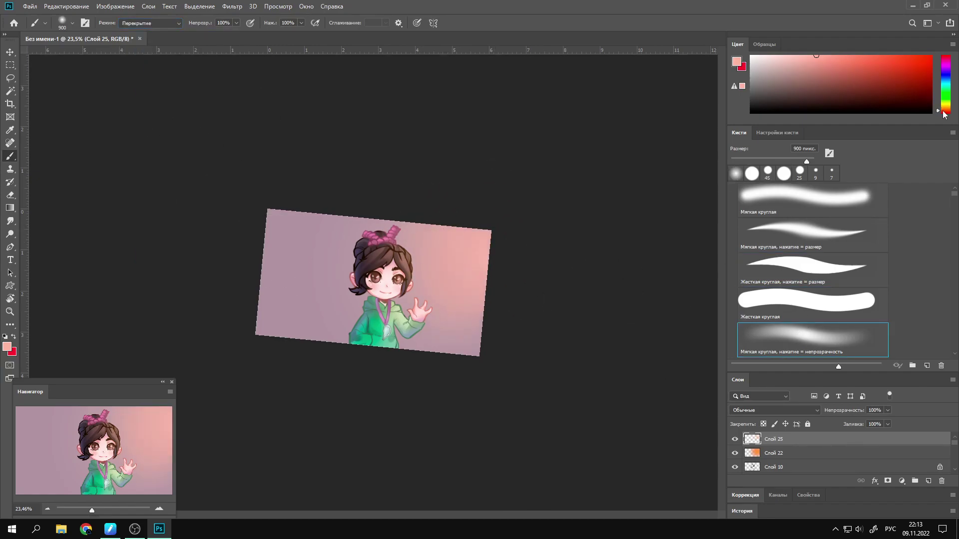
Wash light blue over the left side with a 2100 px brush; drop Слой 22 to 16% opacity.
click(288, 332)
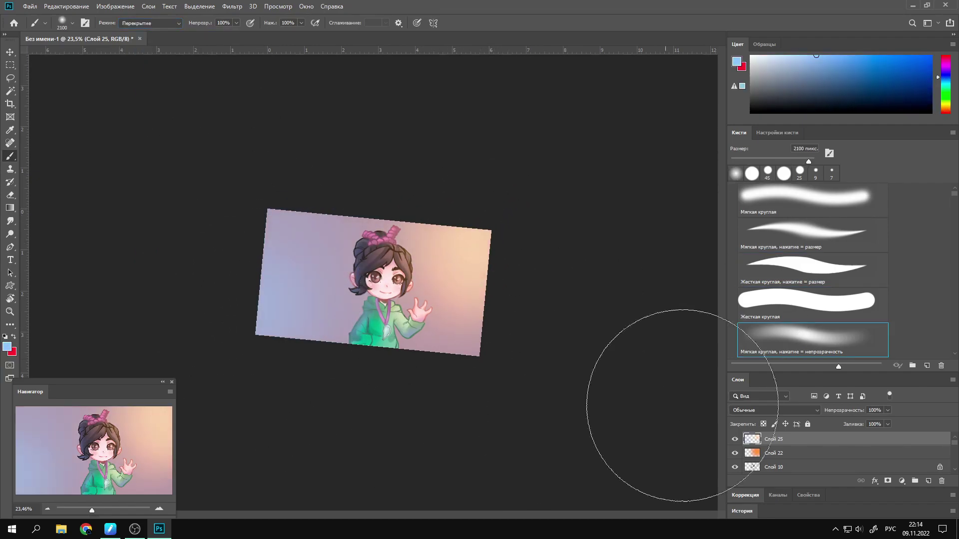
click(888, 410)
drag(892, 422, 874, 422)
click(777, 456)
click(888, 410)
click(873, 439)
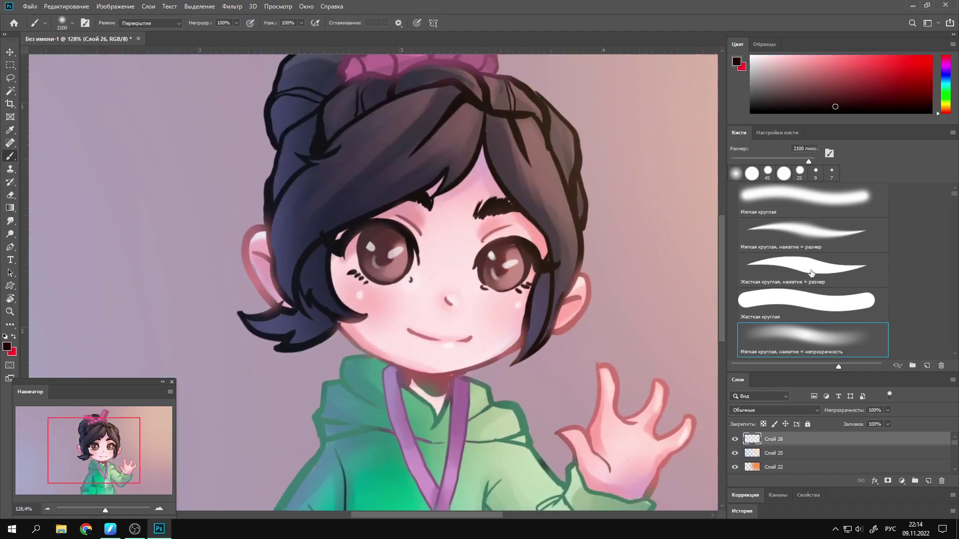
Darken the left pupil and upper iris with a 60 px hard pressure brush, then sample a light eye colour.
click(811, 273)
click(384, 252)
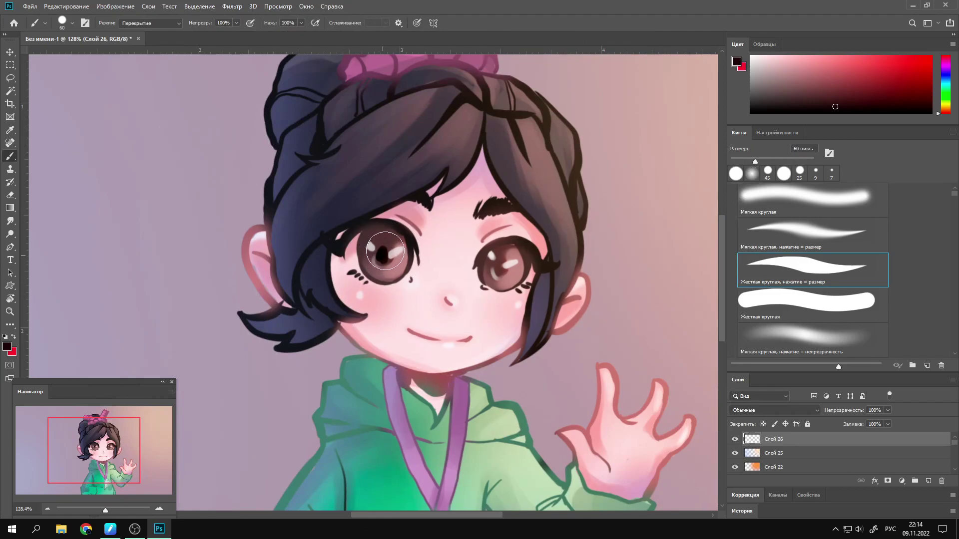
drag(385, 251, 369, 235)
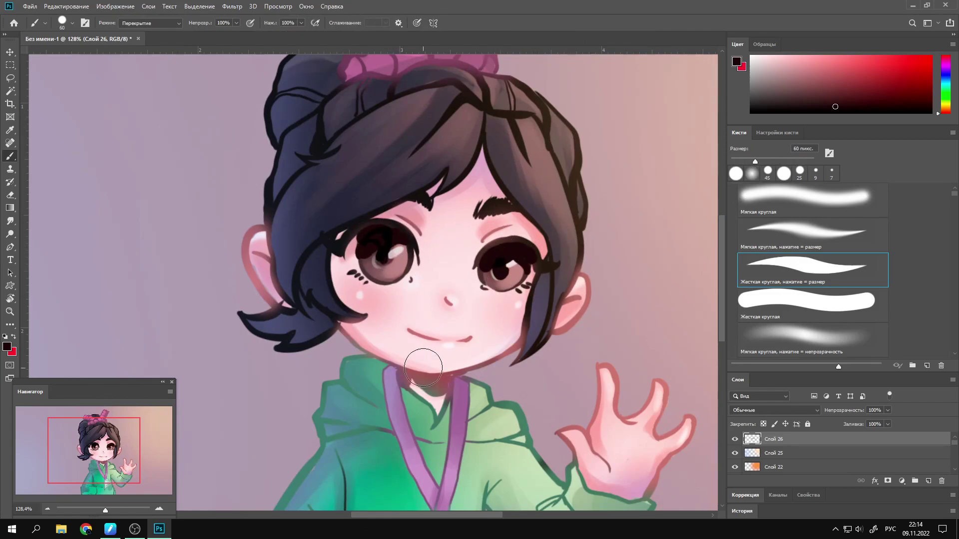
alt+click(390, 254)
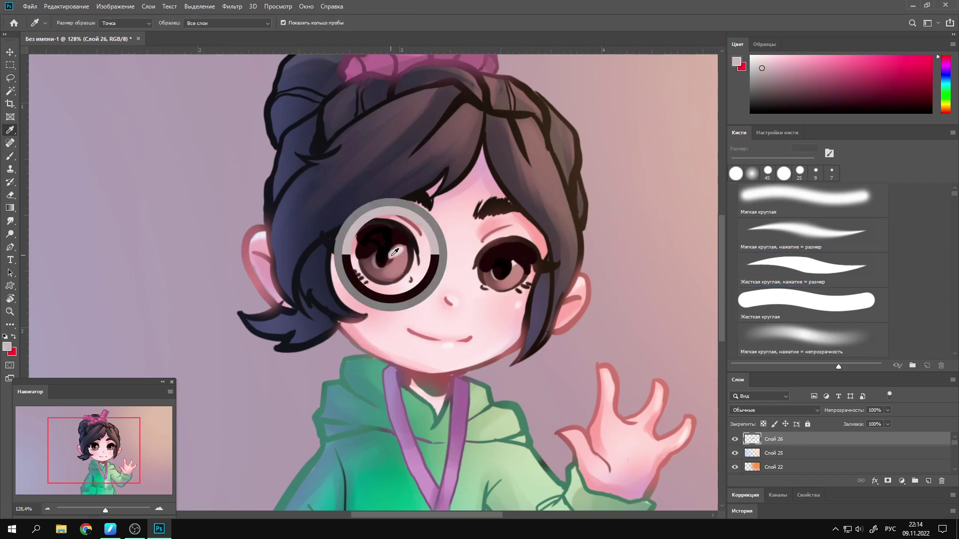
key(shift+alt+n)
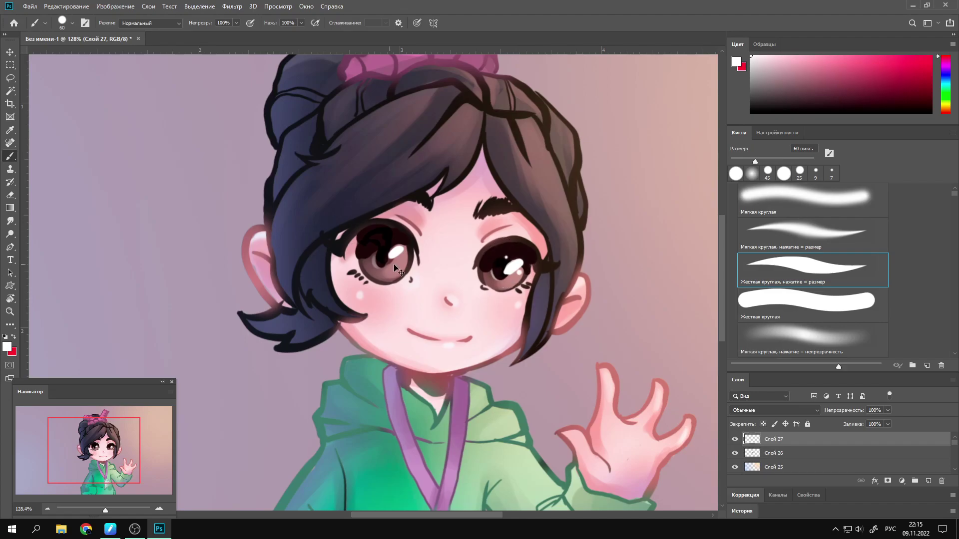
Repaint the bun on Слой 13 in lighter sampled pinks with an 80 px soft pressure brush.
scroll(192, 437, down, 5)
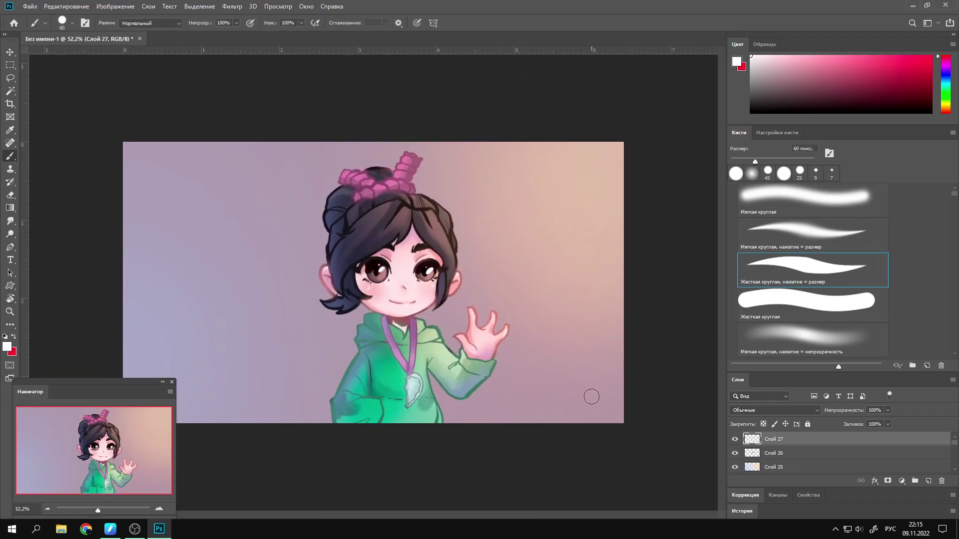
scroll(955, 447, down, 3)
click(773, 451)
alt+click(422, 155)
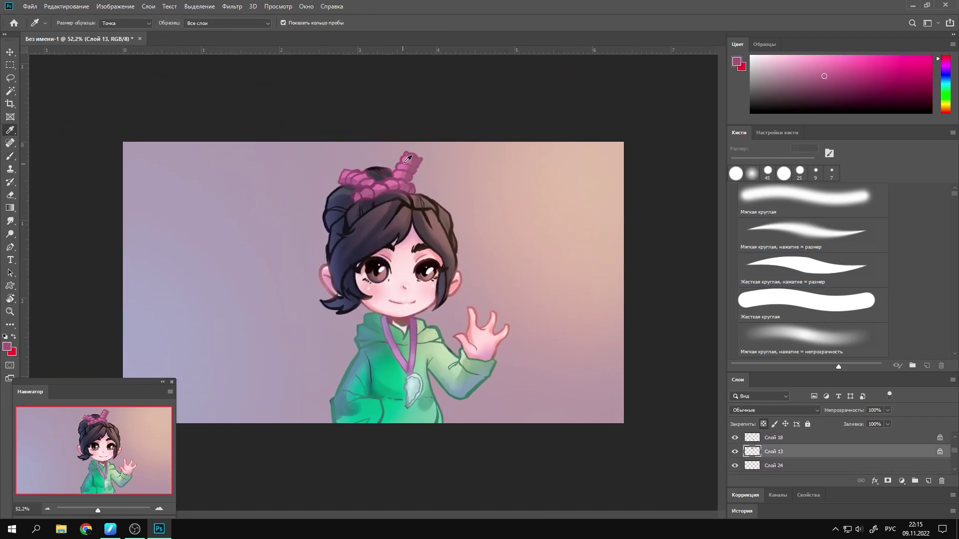
key(bracketright)
key(bracketright)
alt+click(410, 186)
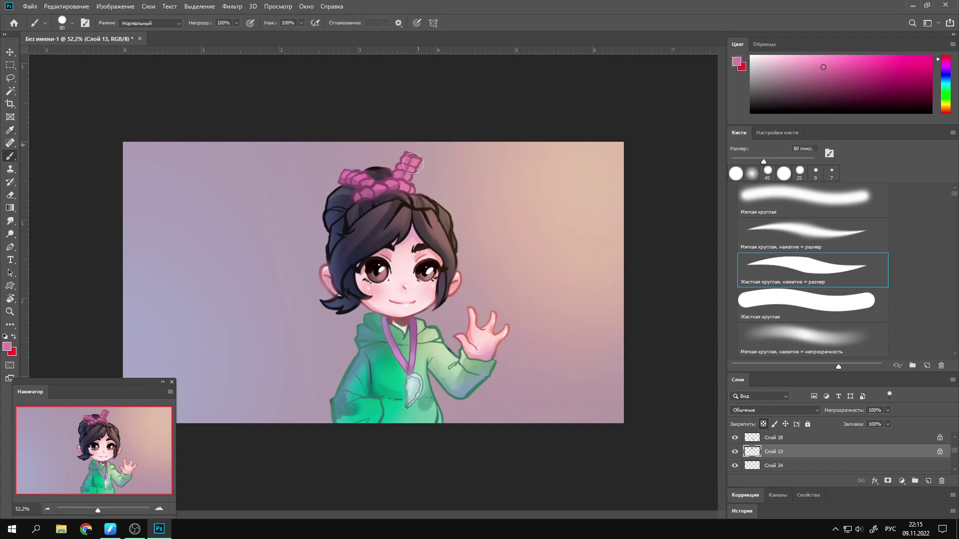
key(period)
key(period)
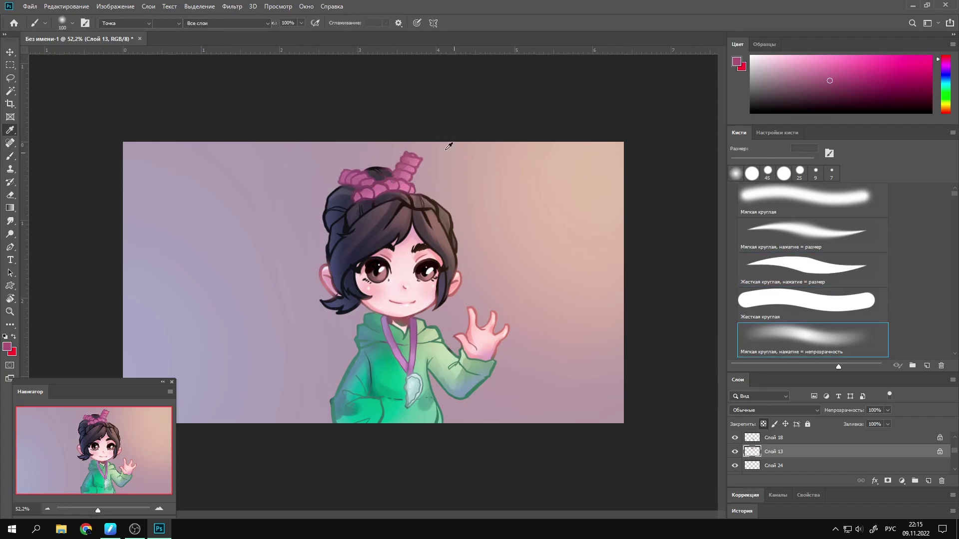
alt+click(369, 176)
key(bracketright)
key(bracketright)
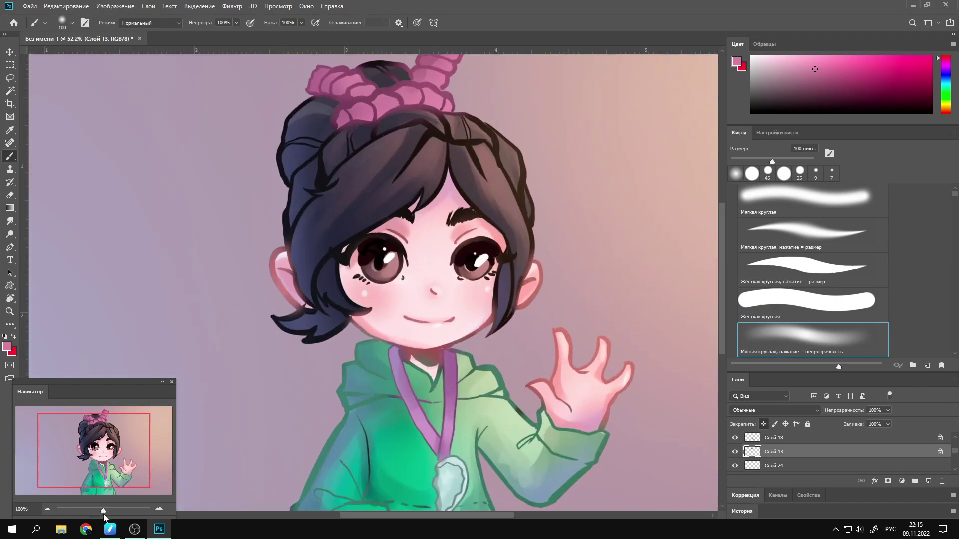